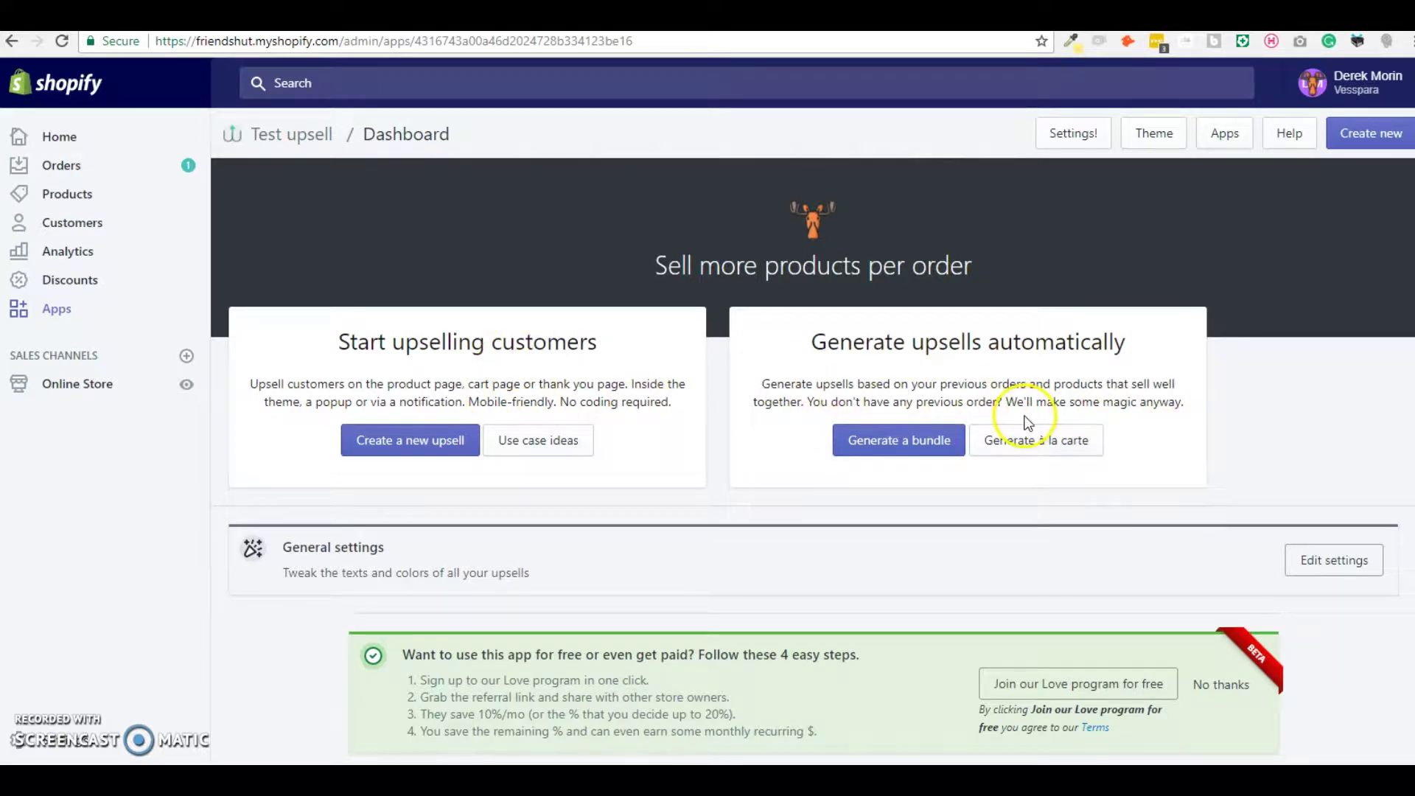
- Create a new upsell from the upsell app dashboard
left_click(435, 442)
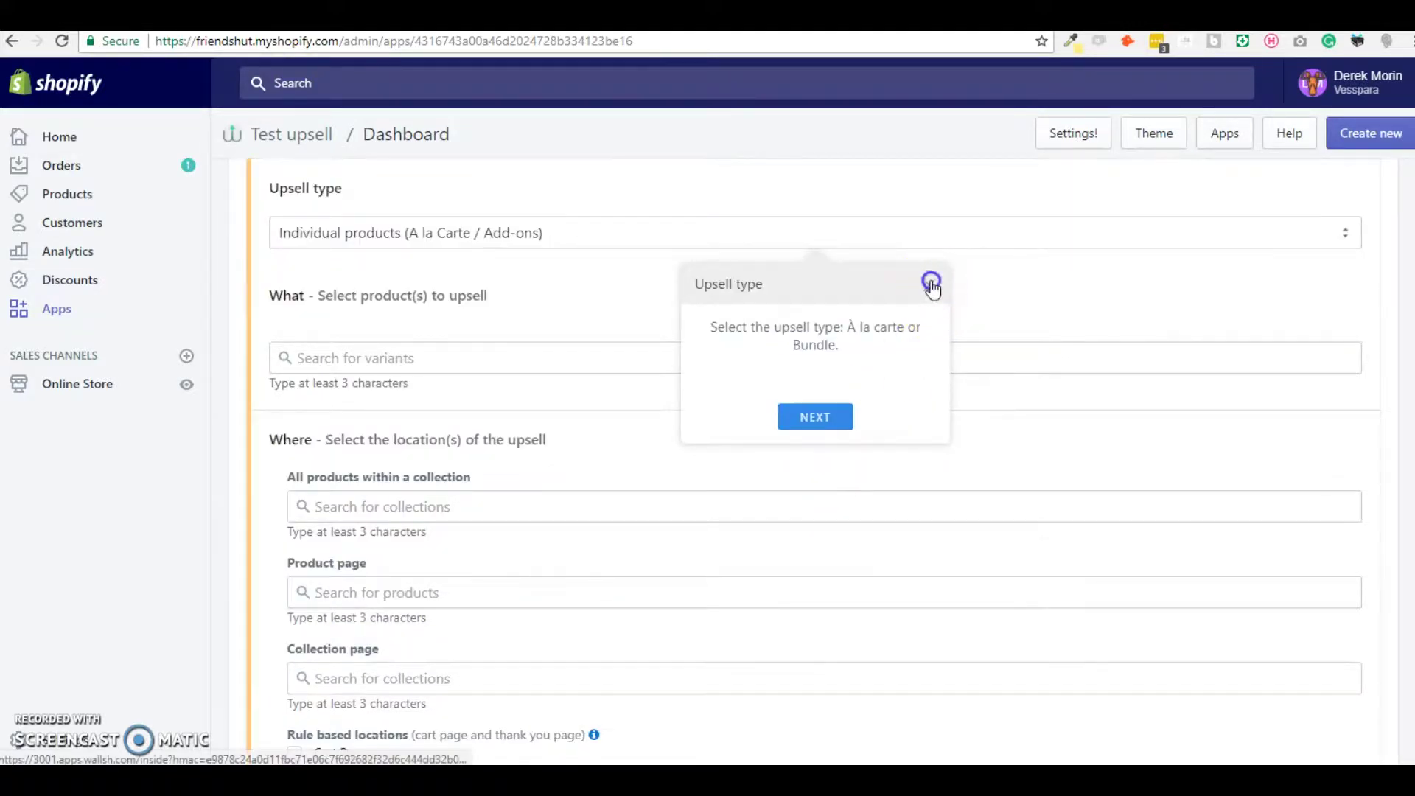
- Dismiss the Upsell type tour tip and keep Individual products (A la Carte / Add-ons) as the type
left_click(932, 285)
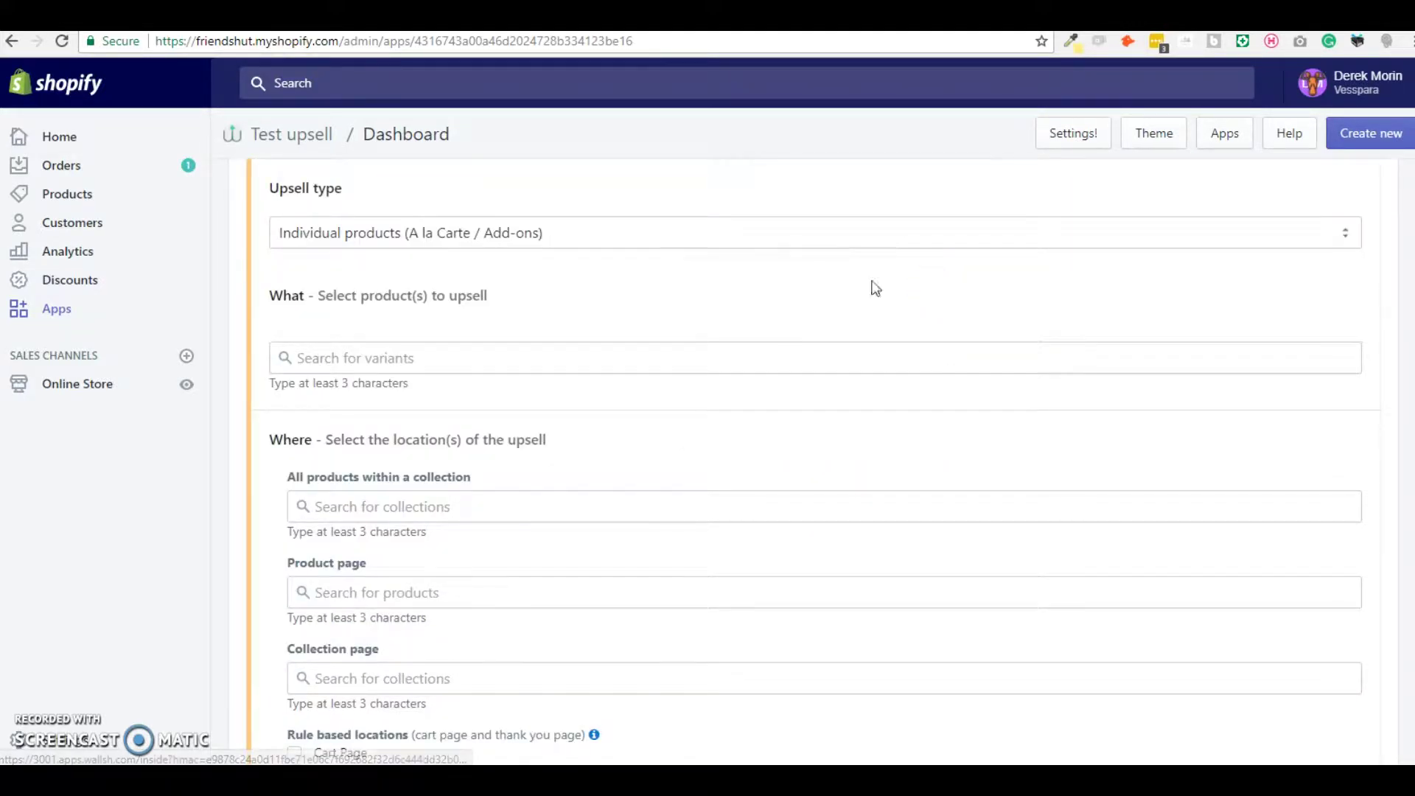
left_click(634, 235)
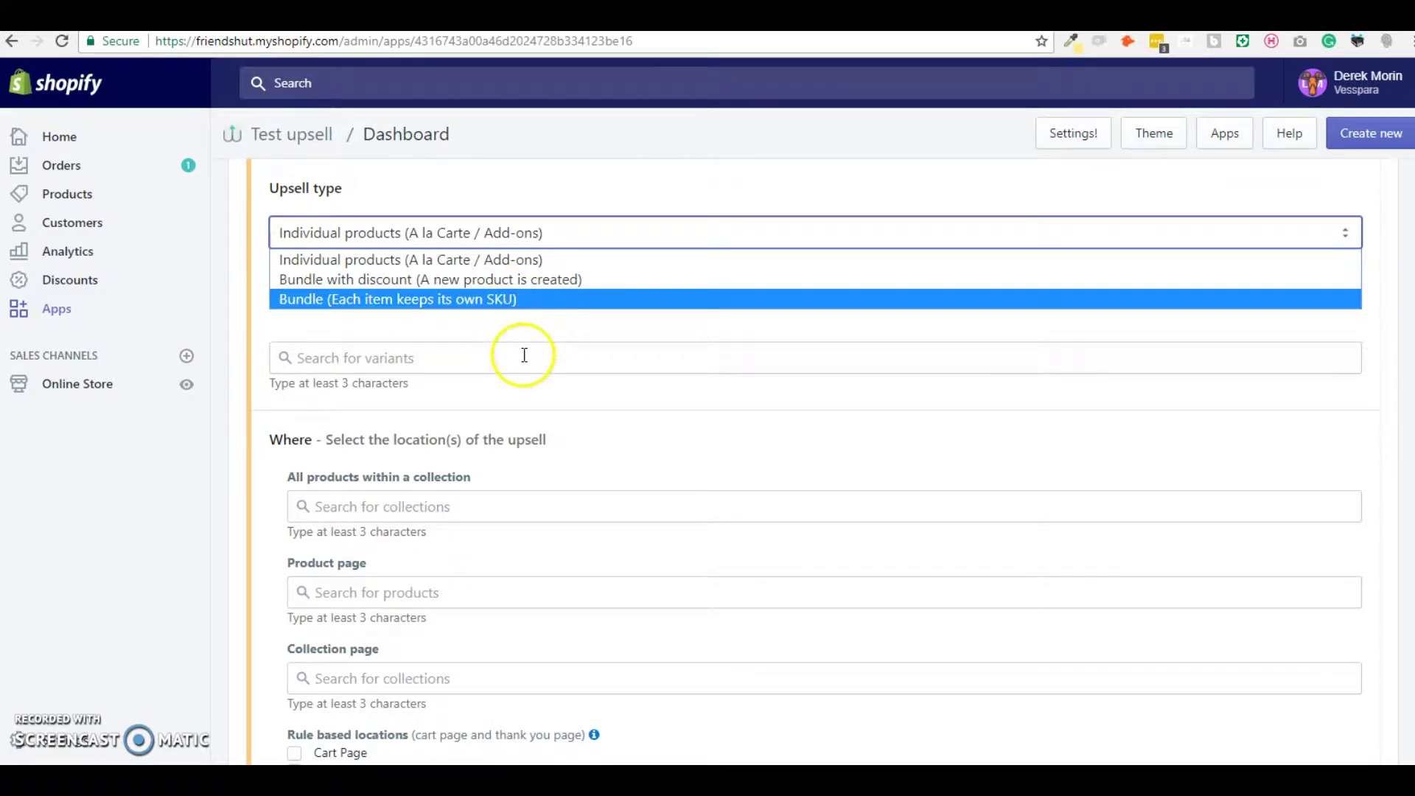
left_click(506, 262)
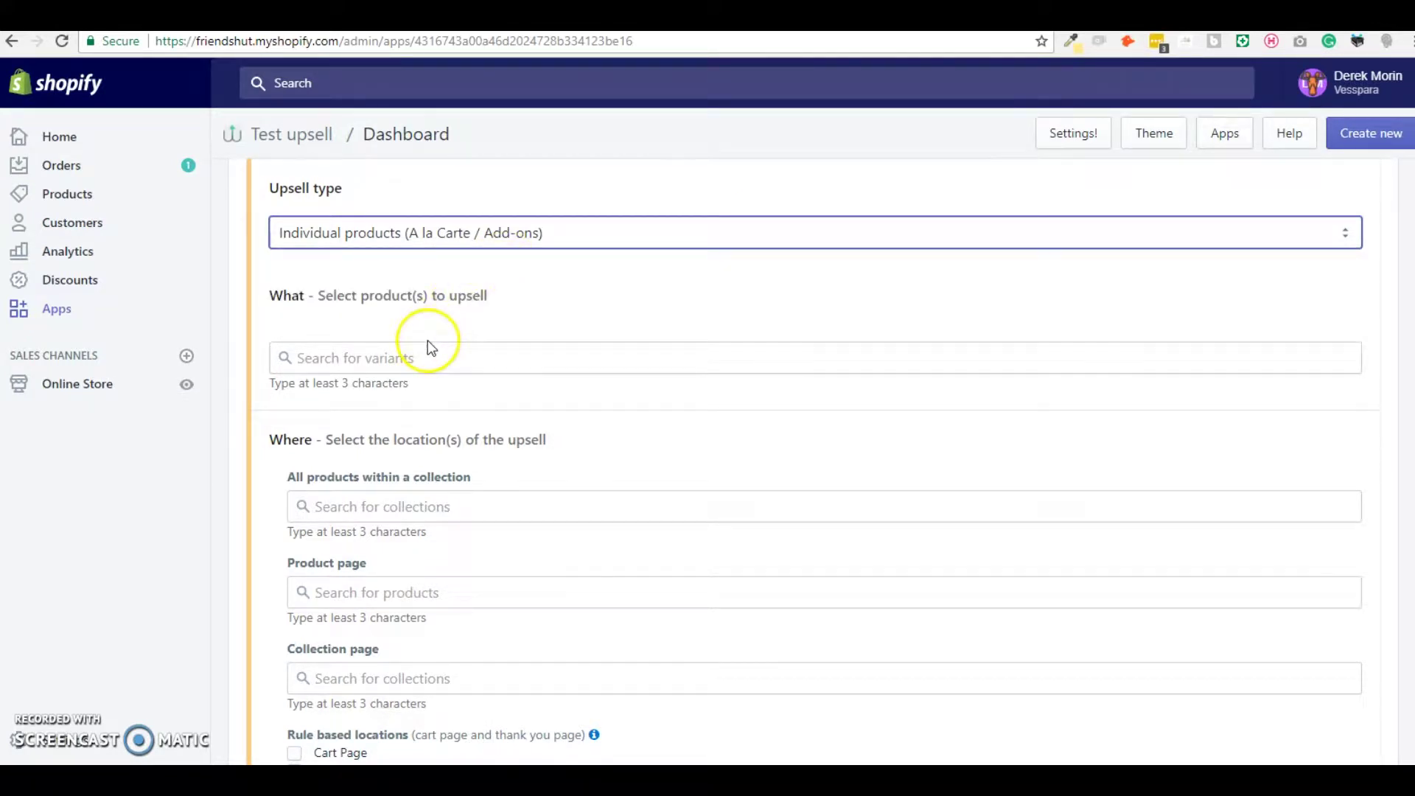
- Search variants for 'thank' and add A Thank You Bracelet Set, Blue as the upsell product
left_click(476, 355)
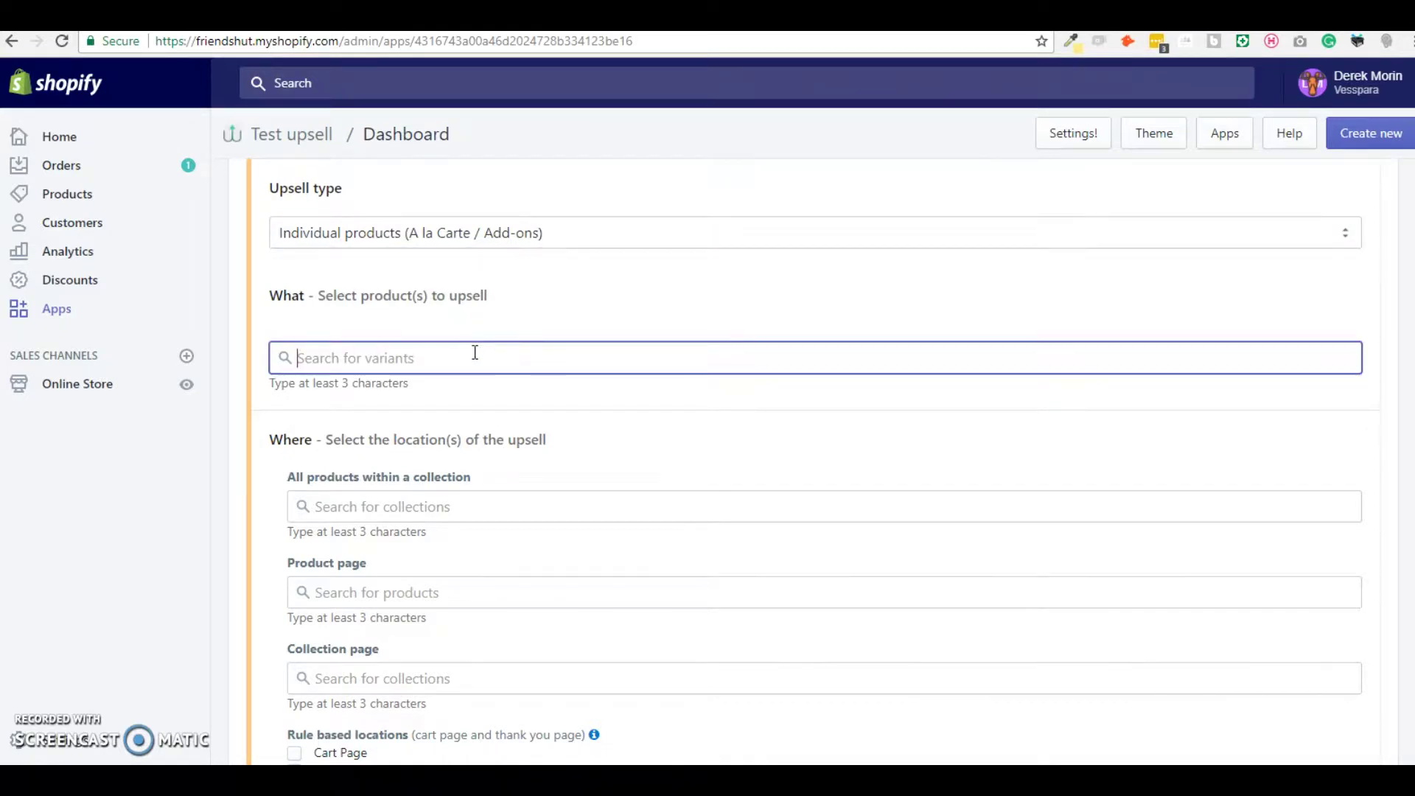
type("thank")
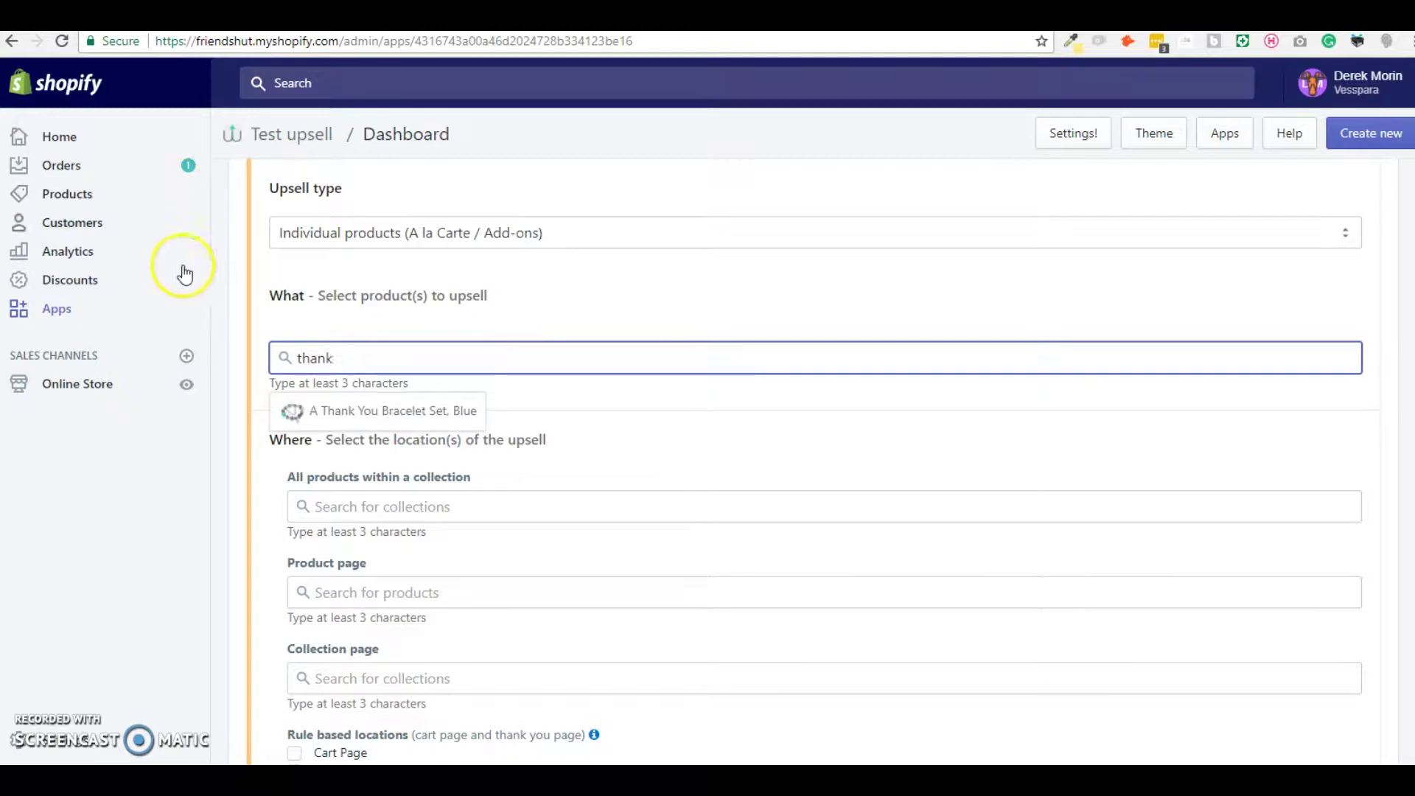
left_click(427, 416)
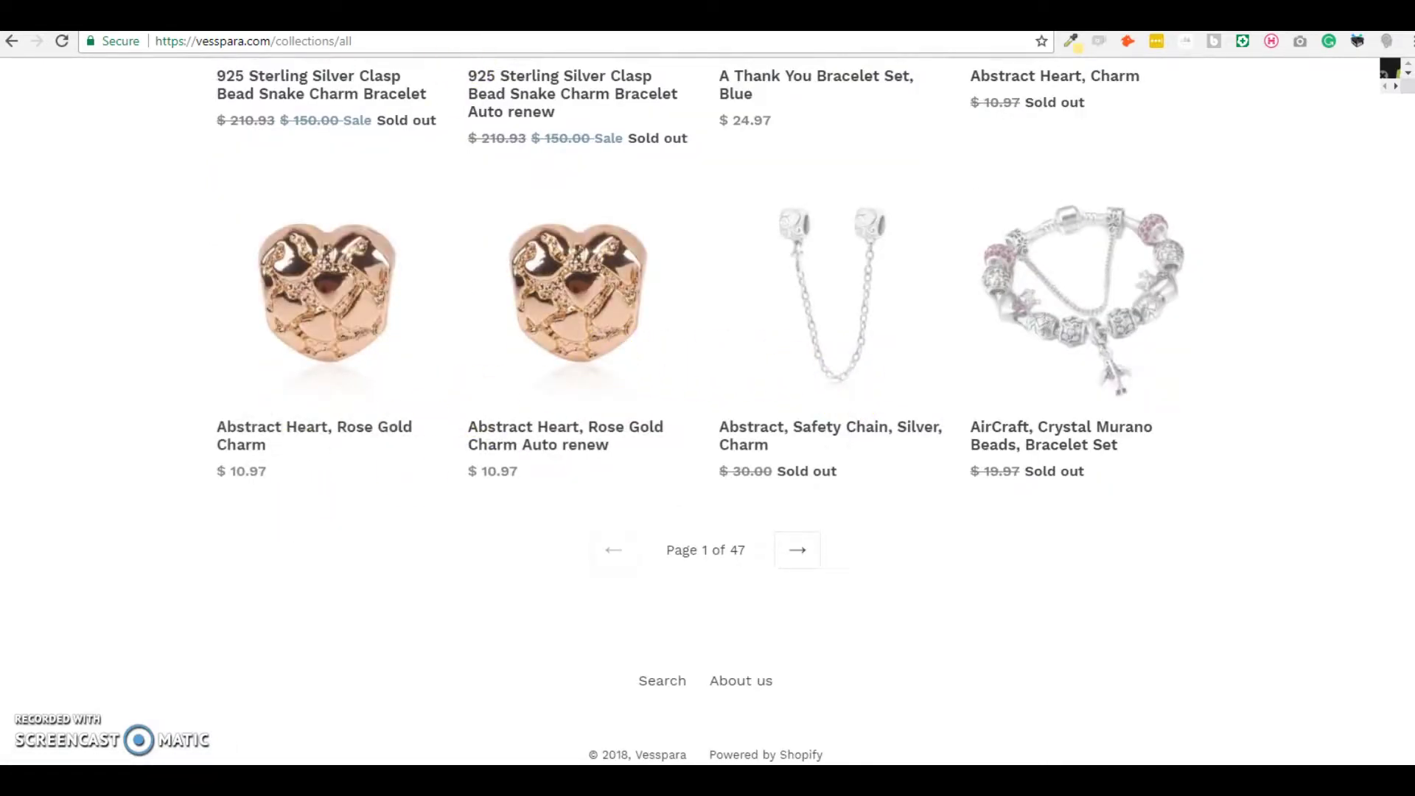
key("ctrl+Tab")
- Search variants for 'abstract', then clear that search and scroll down to the Where section
left_click(408, 418)
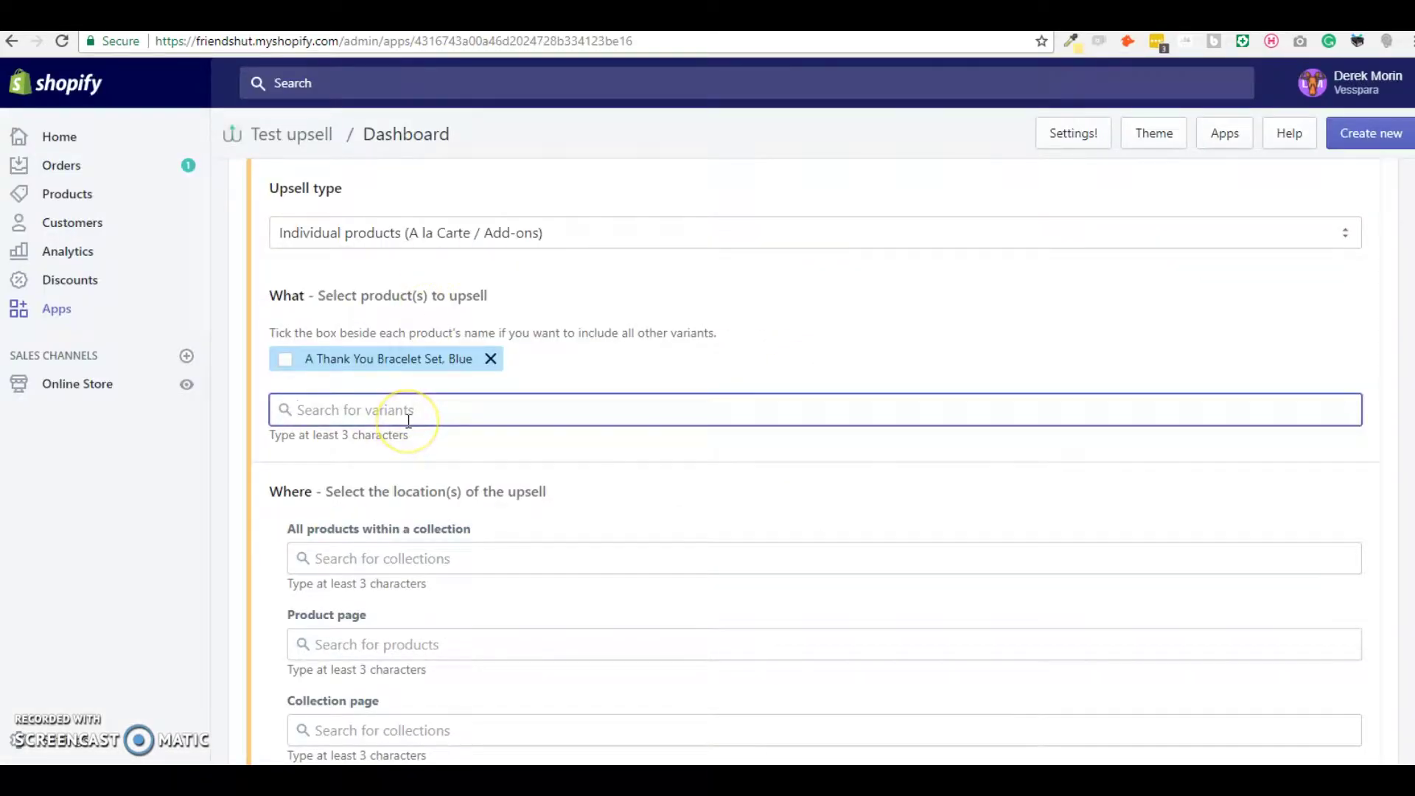
type("abstract")
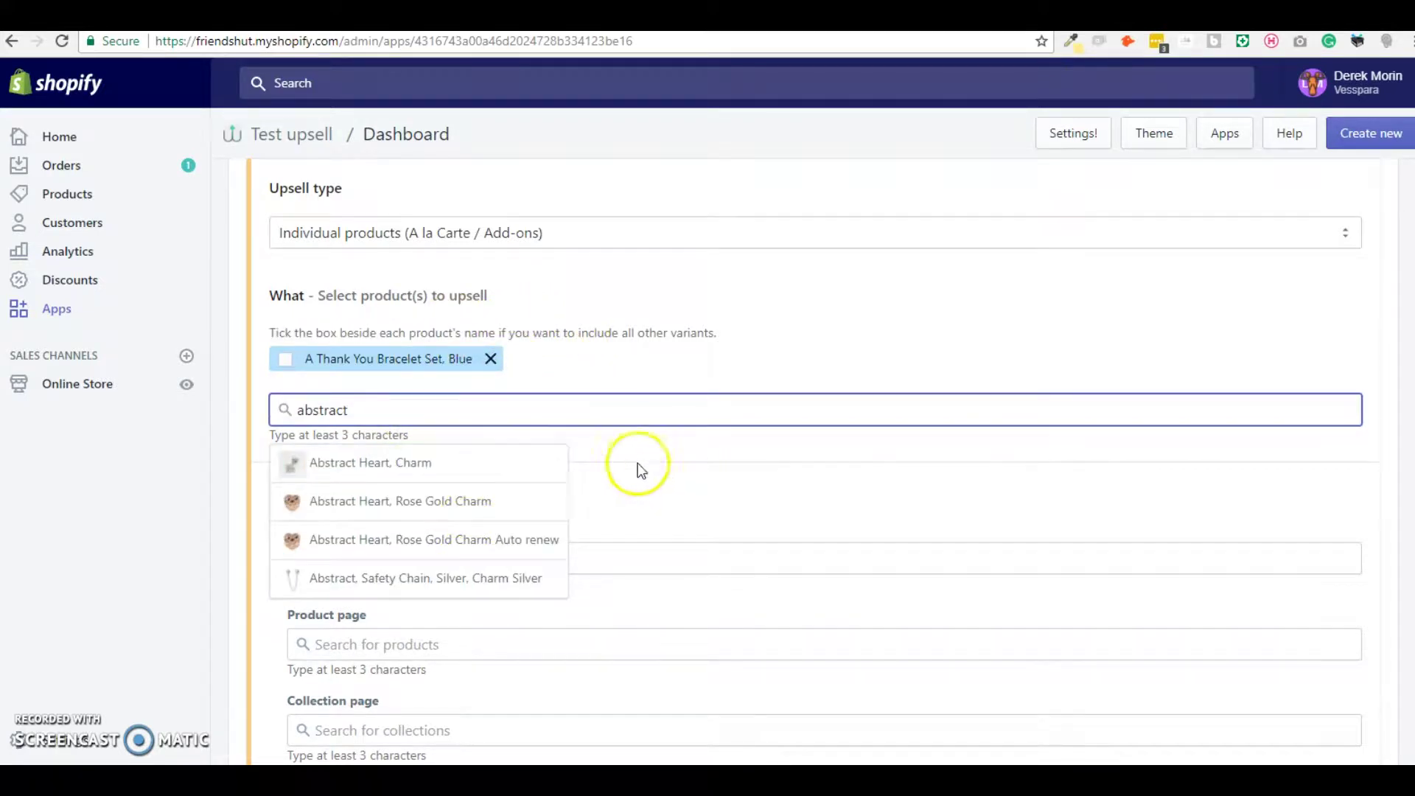
double_click(358, 407)
key("BackSpace")
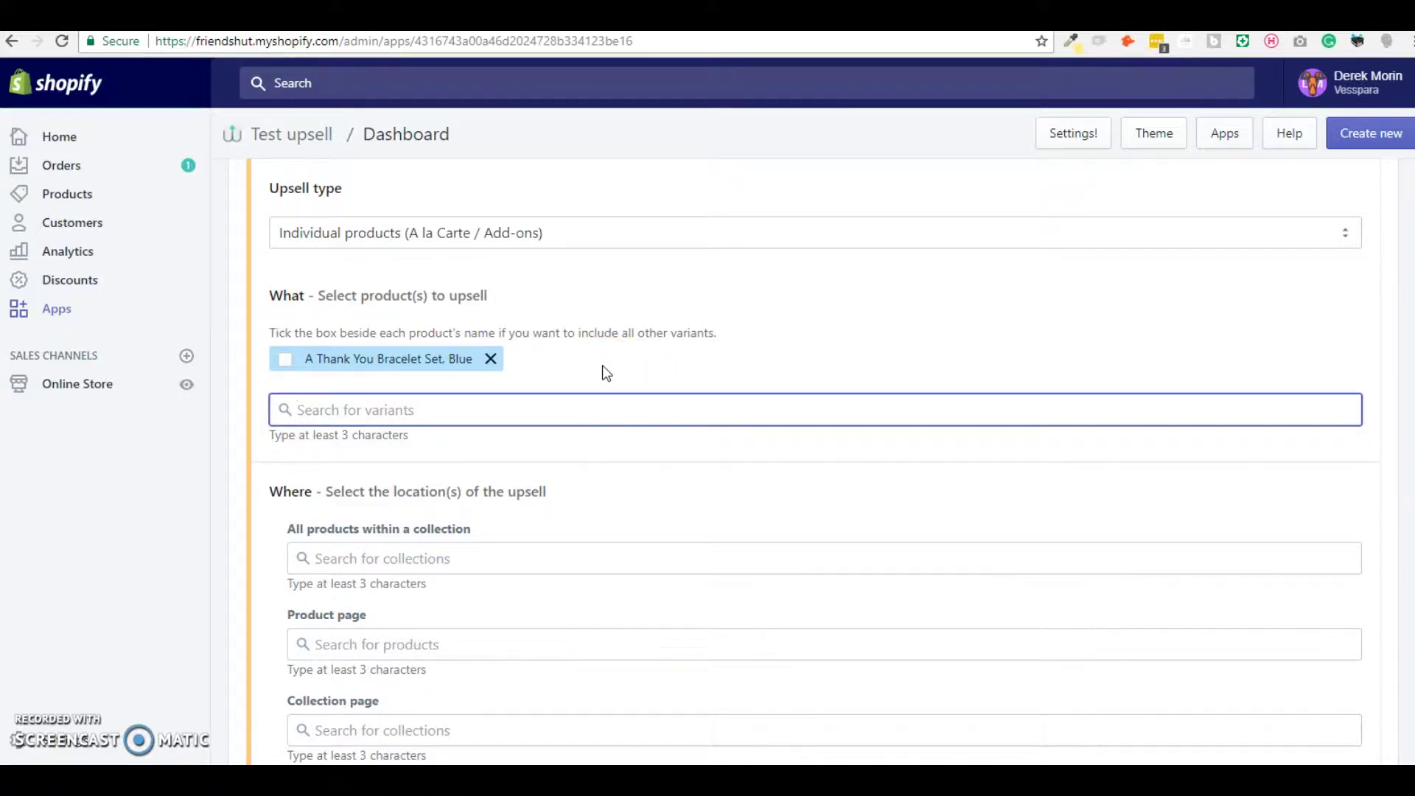
scroll(575, 442, "down", 2)
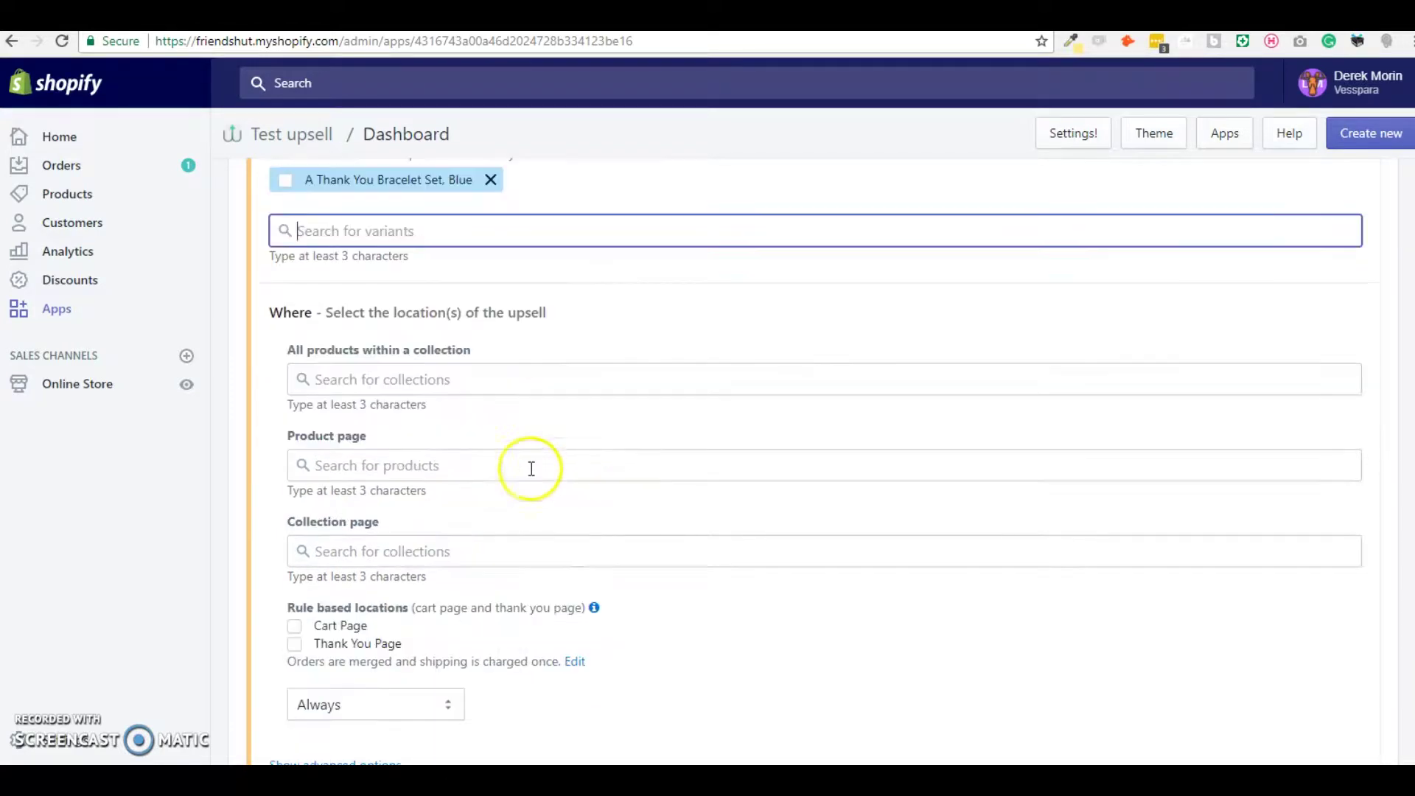
left_click(456, 380)
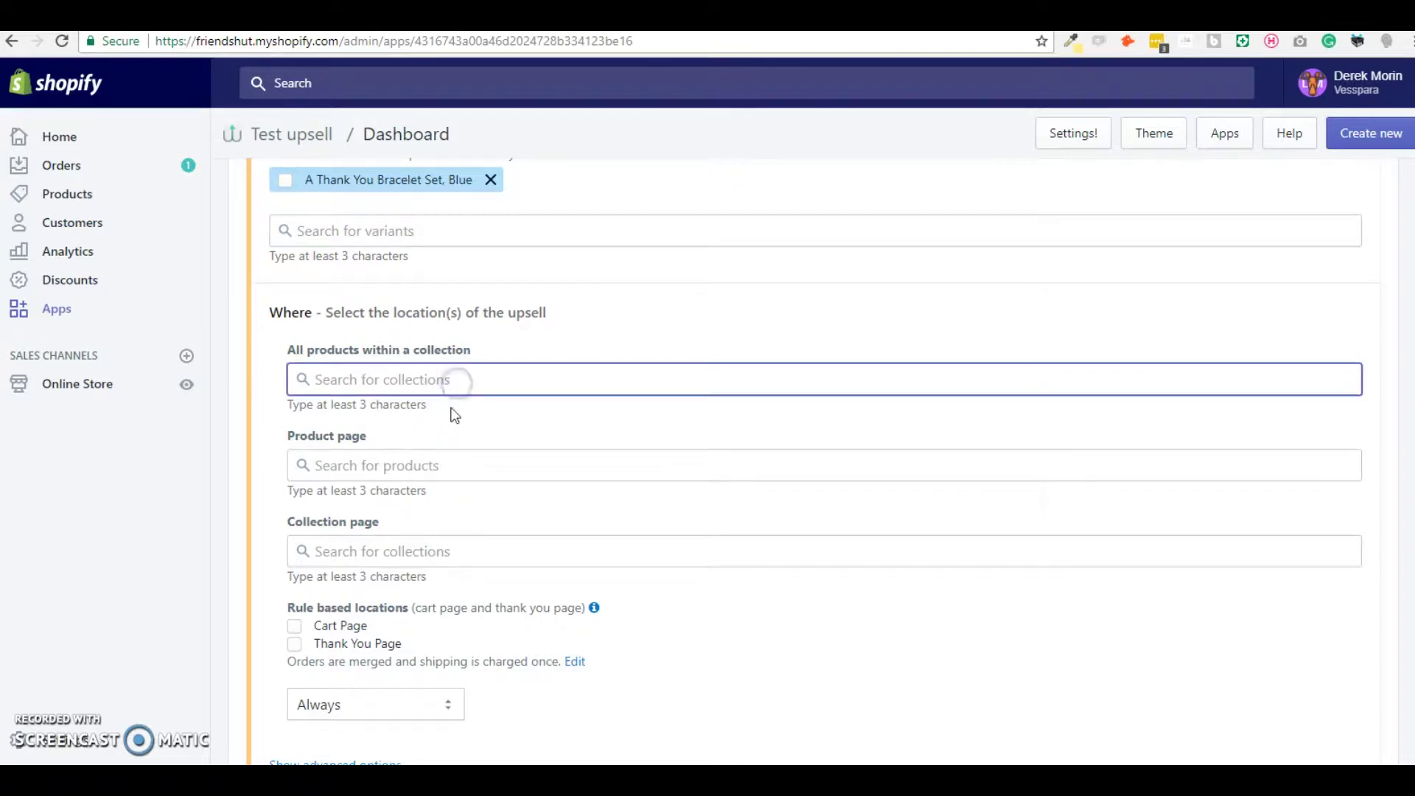
left_click(435, 465)
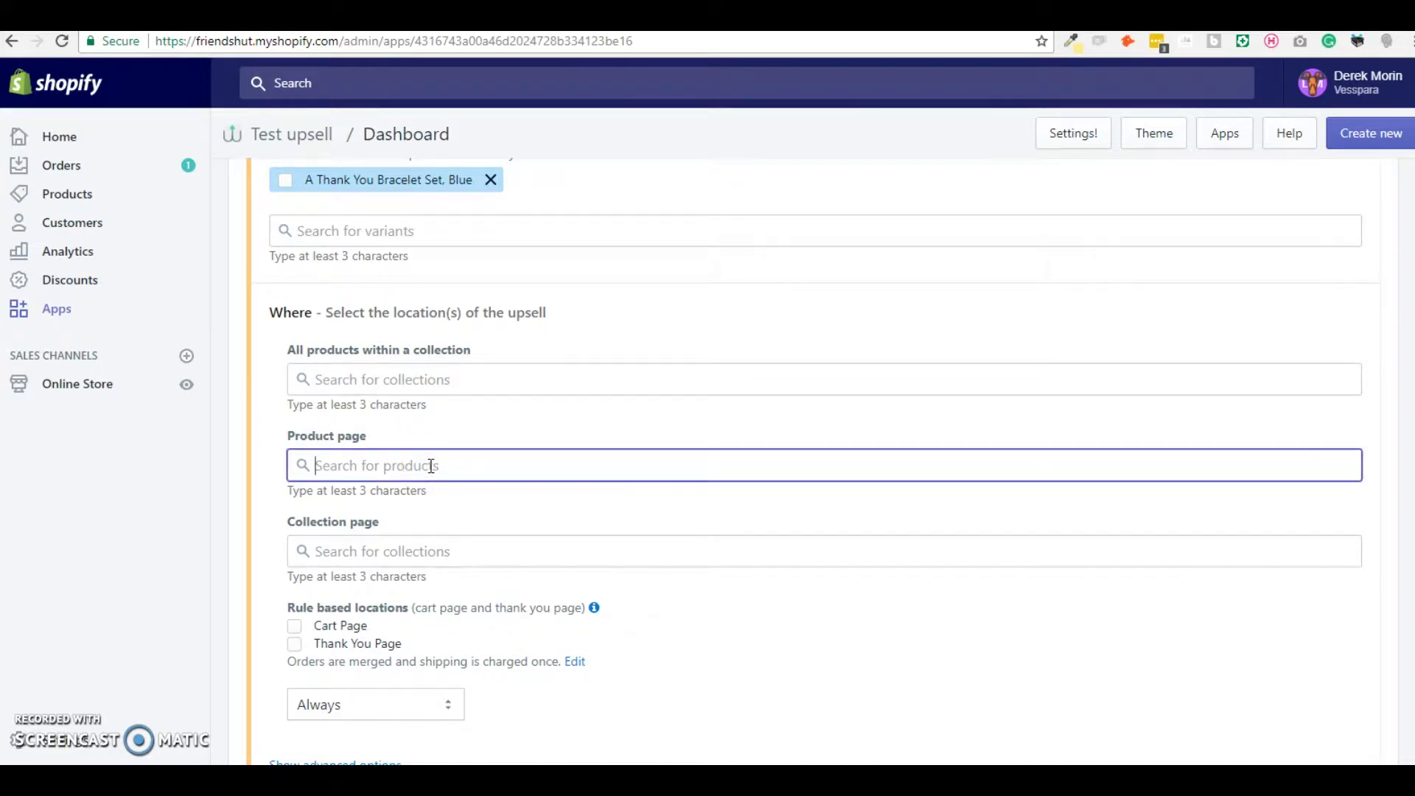
scroll(432, 465, "down", 1)
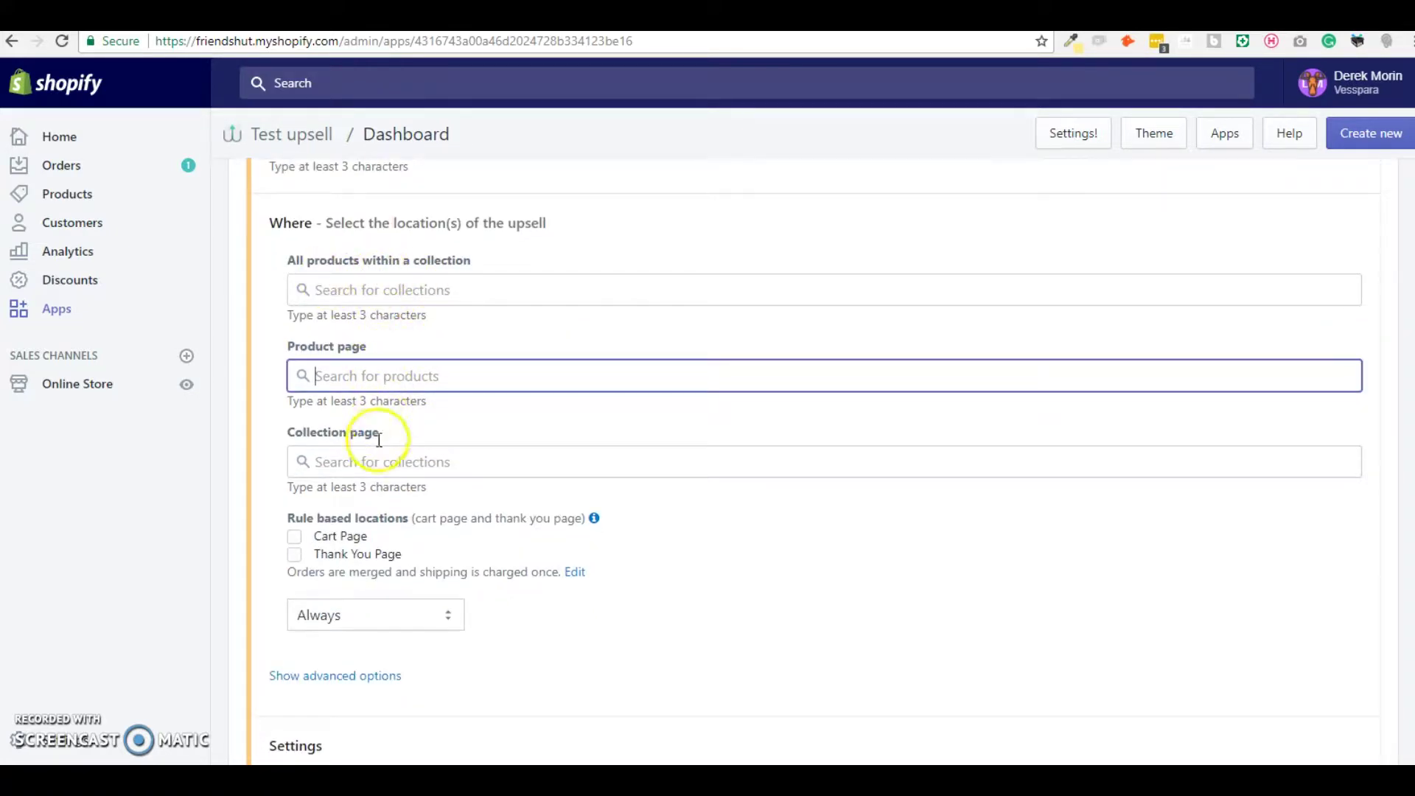
left_click(382, 463)
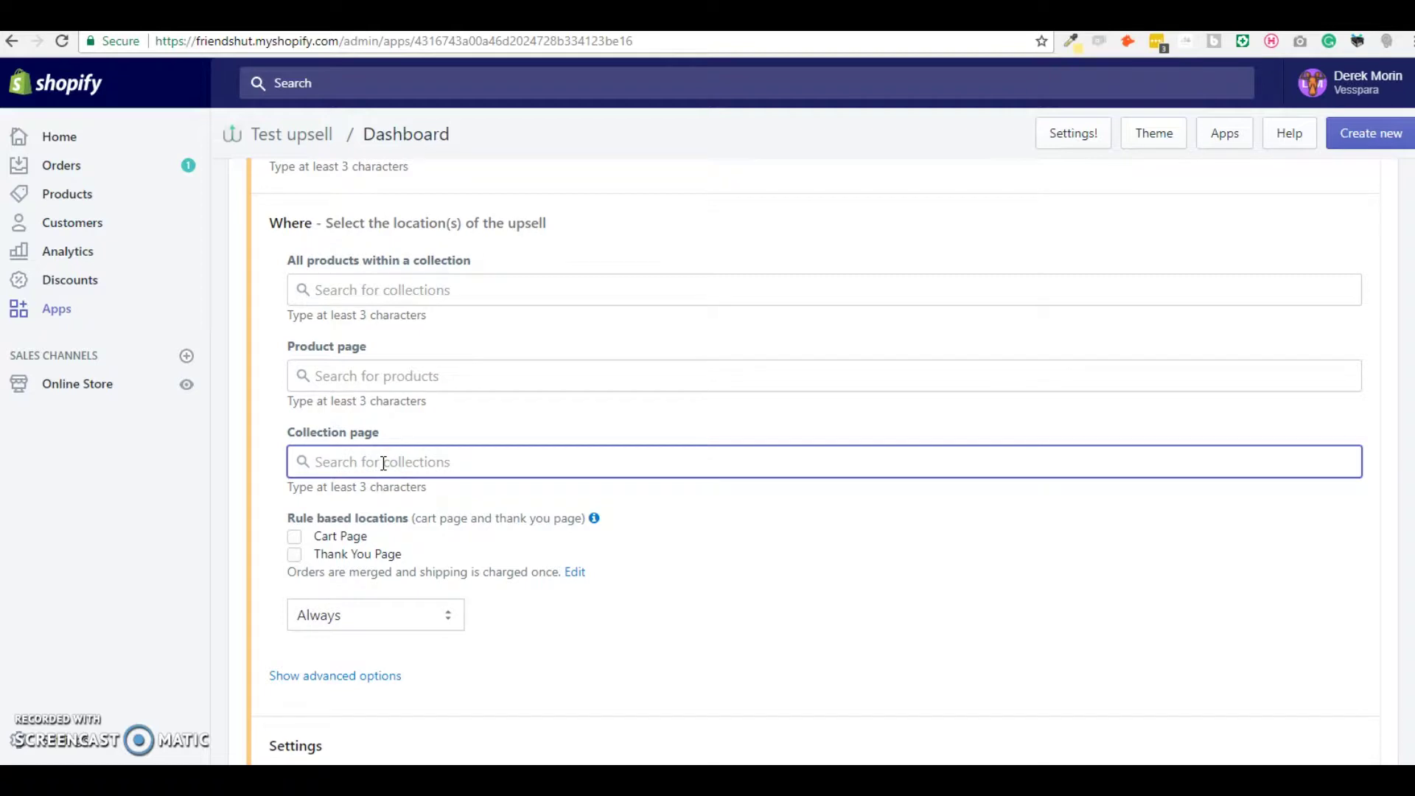
scroll(383, 463, "down", 1)
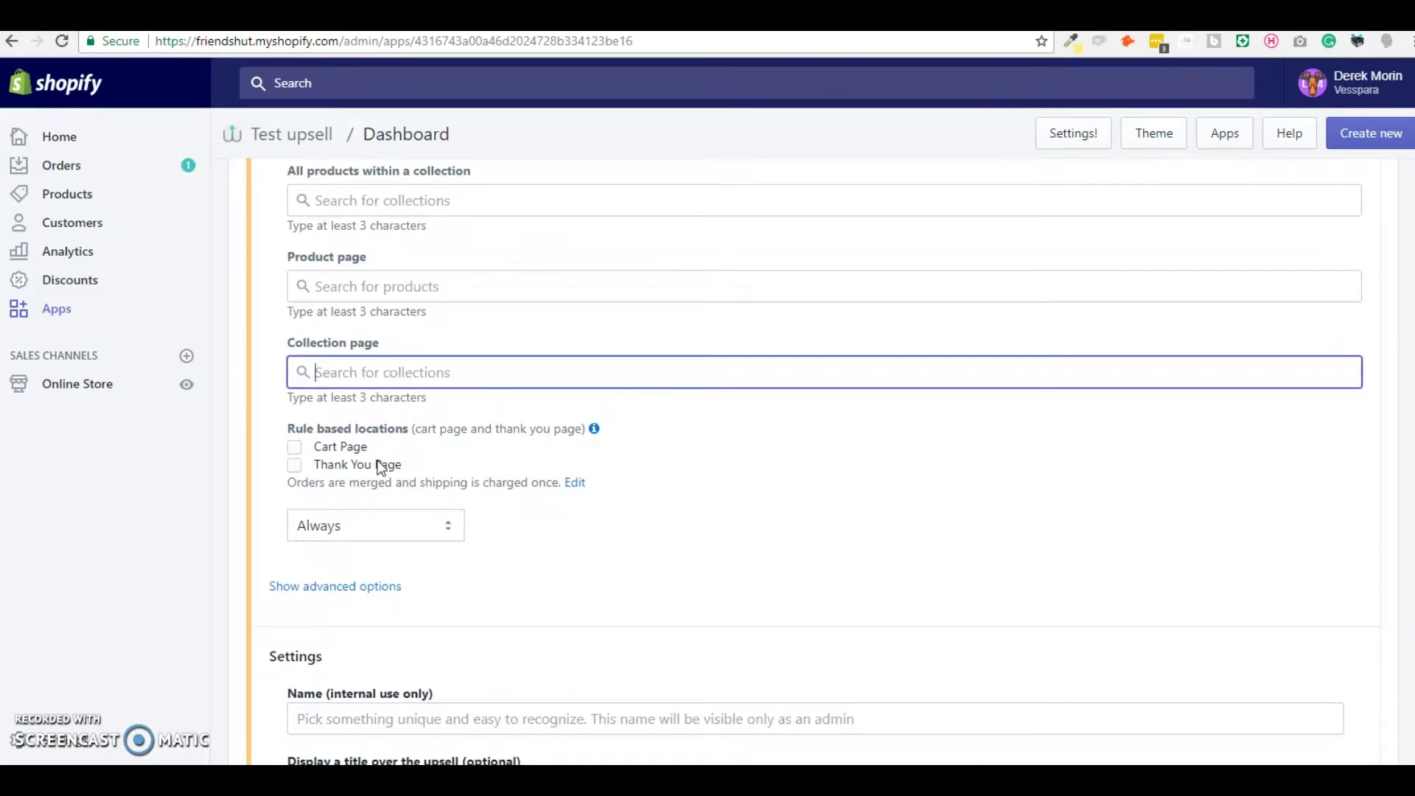
left_click(325, 455)
left_click(322, 455)
left_click(336, 473)
left_click(354, 433)
- Set the upsell to appear on the Abstract Heart, Rose Gold Charm product page
left_click(383, 295)
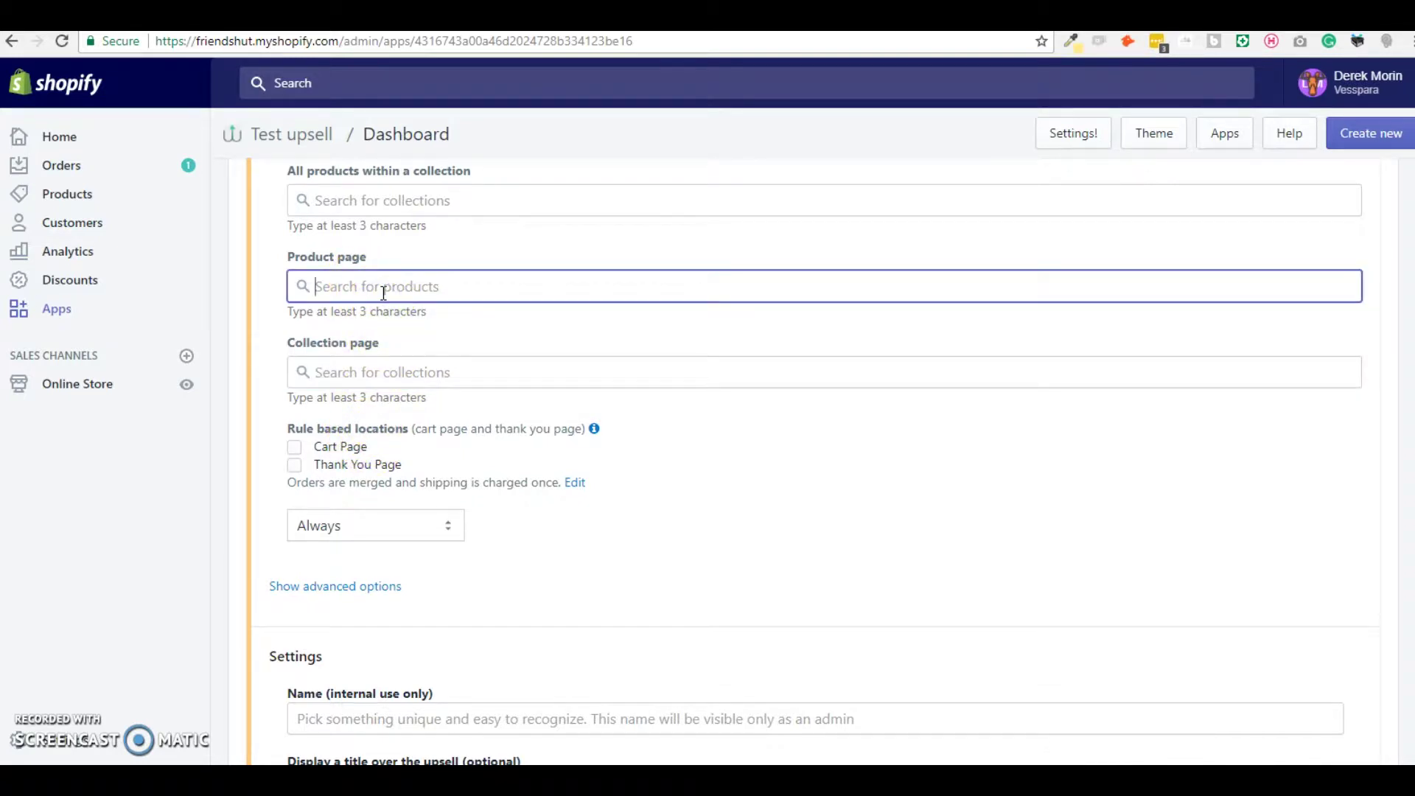
type("abstract")
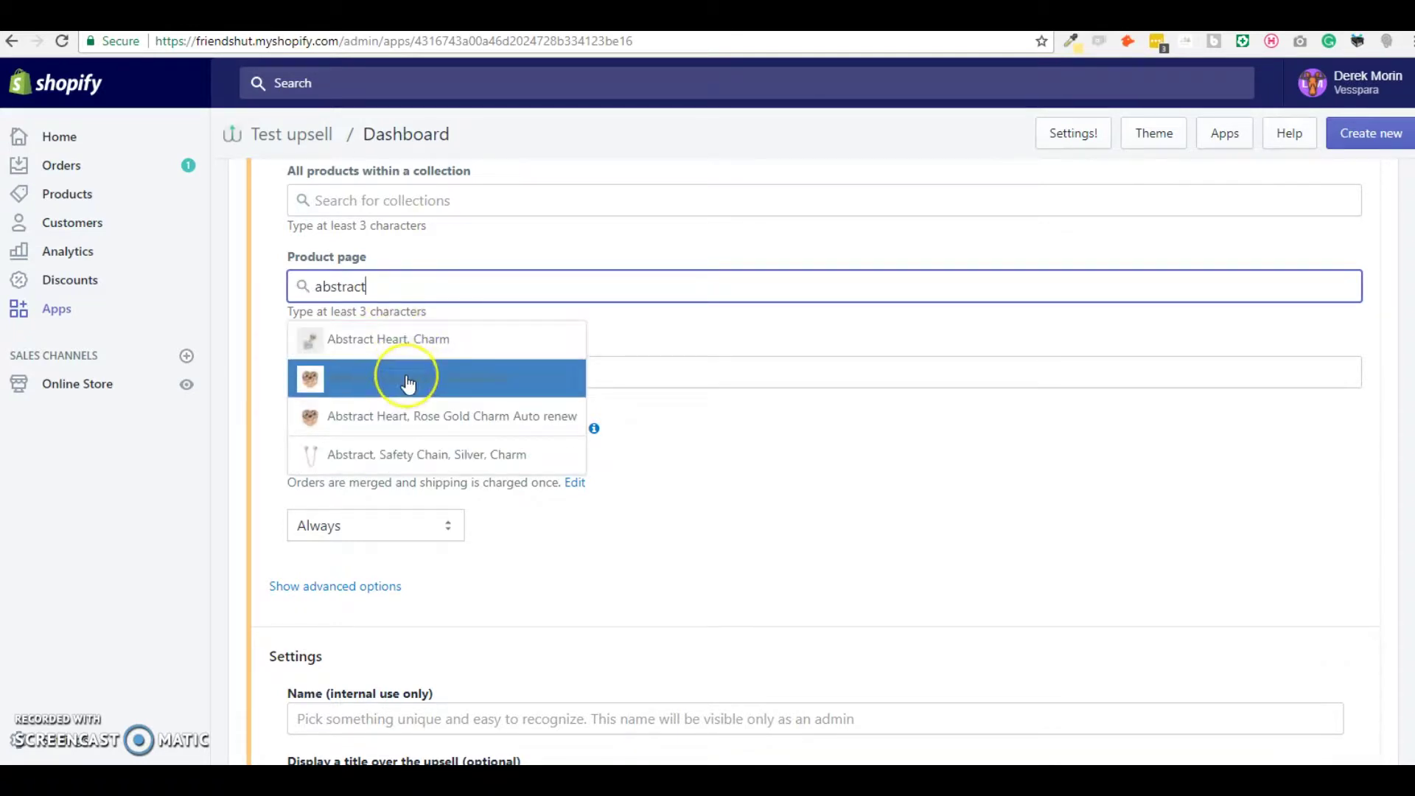
left_click(407, 382)
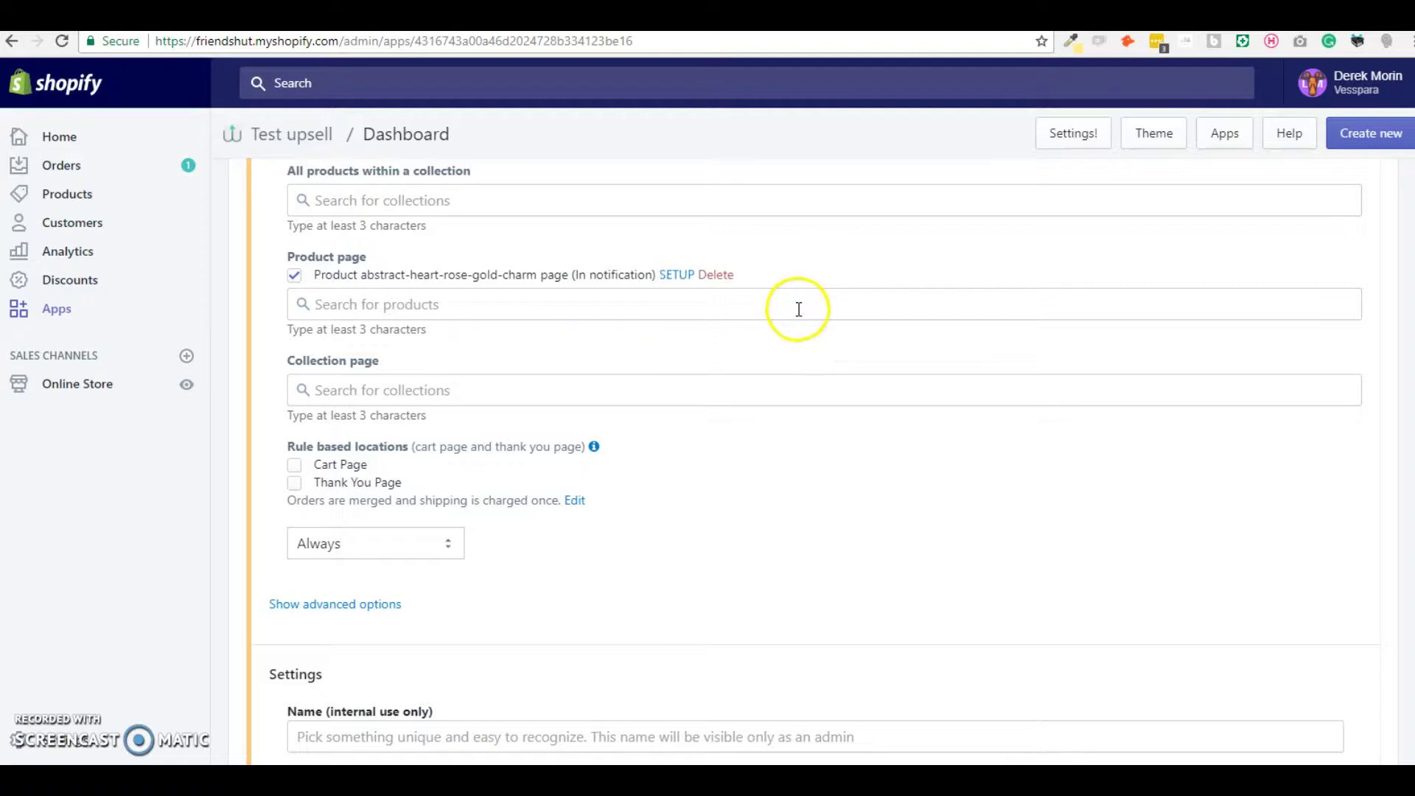
- Set the upsell status to Published and save it
scroll(768, 310, "down", 1)
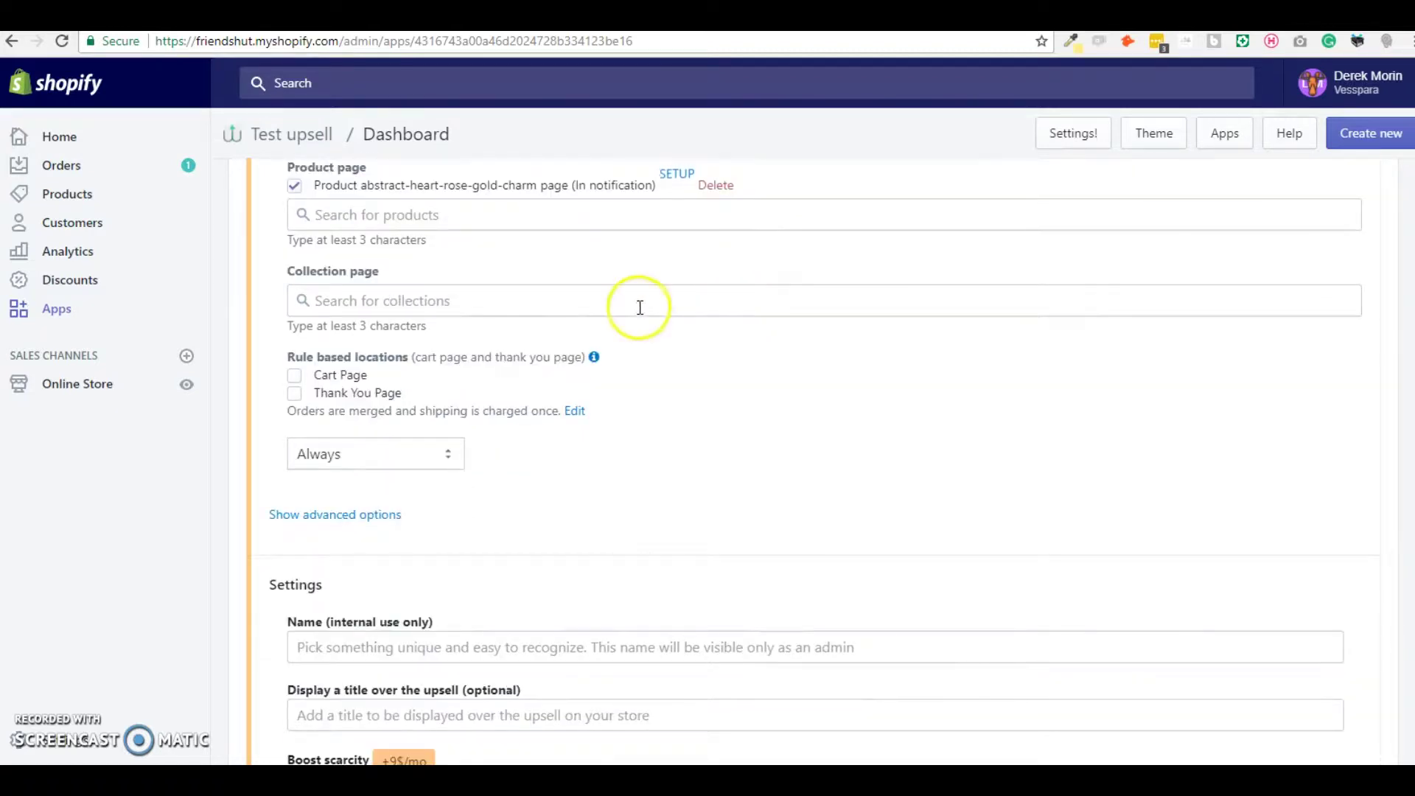
scroll(895, 317, "down", 4)
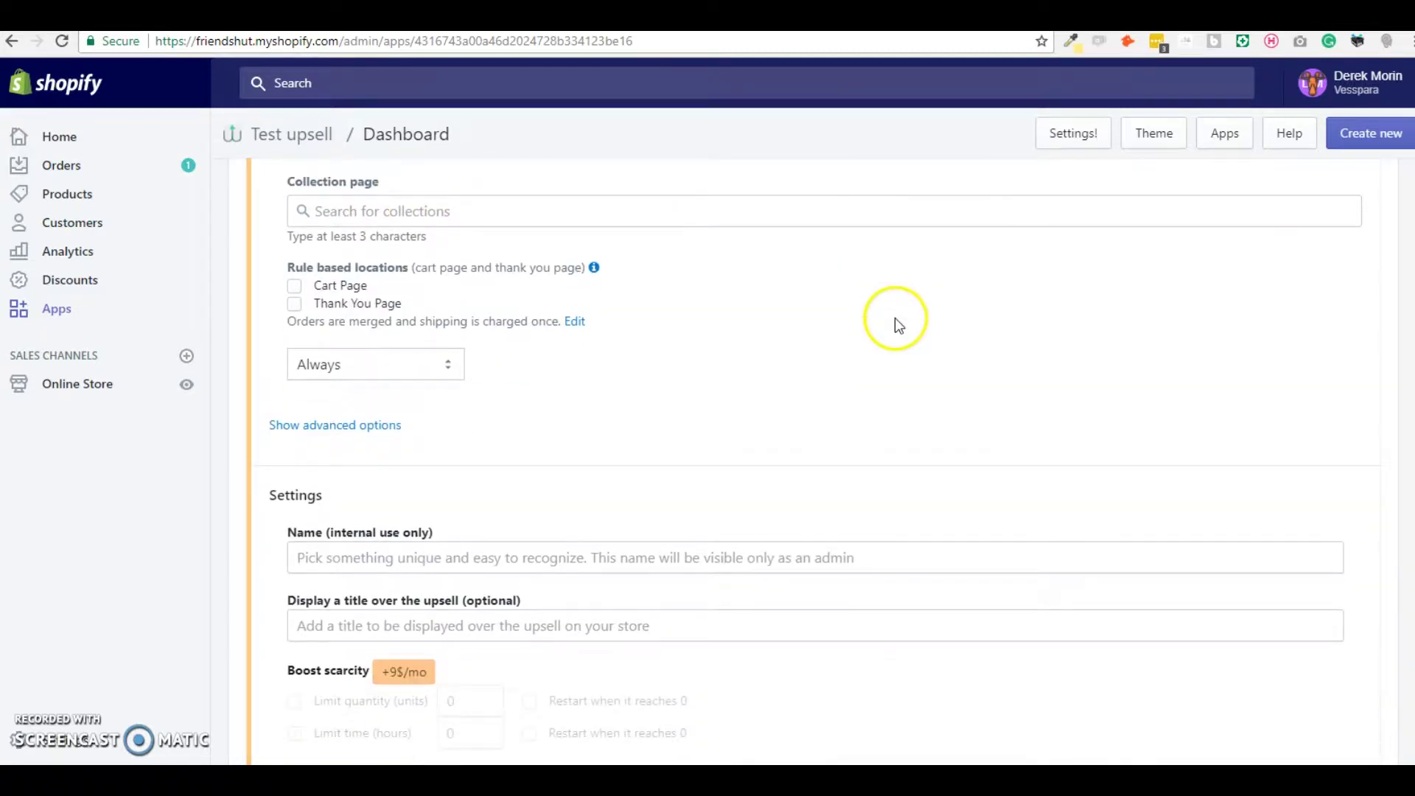
scroll(895, 318, "down", 1)
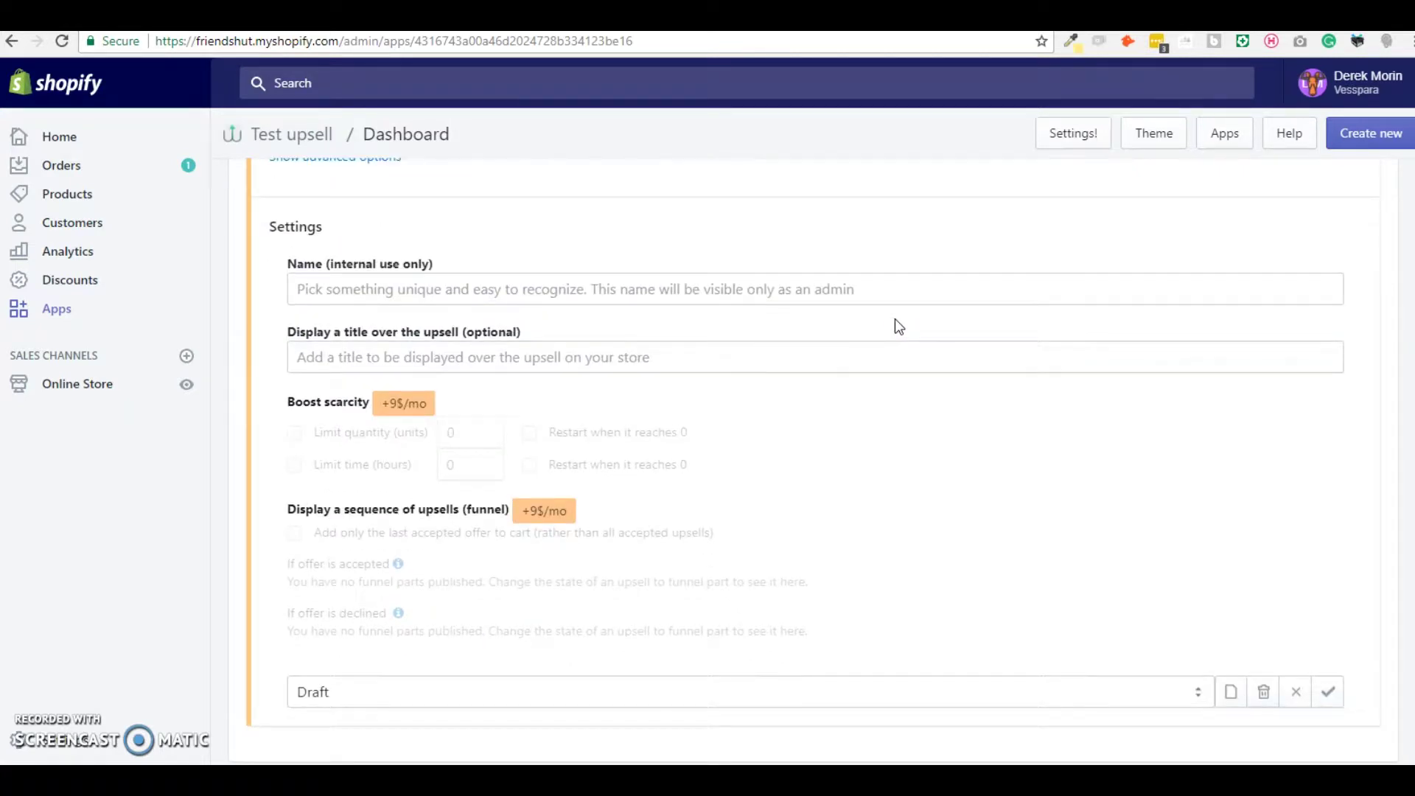
scroll(1055, 520, "up", 1)
scroll(1163, 720, "down", 2)
left_click(1158, 600)
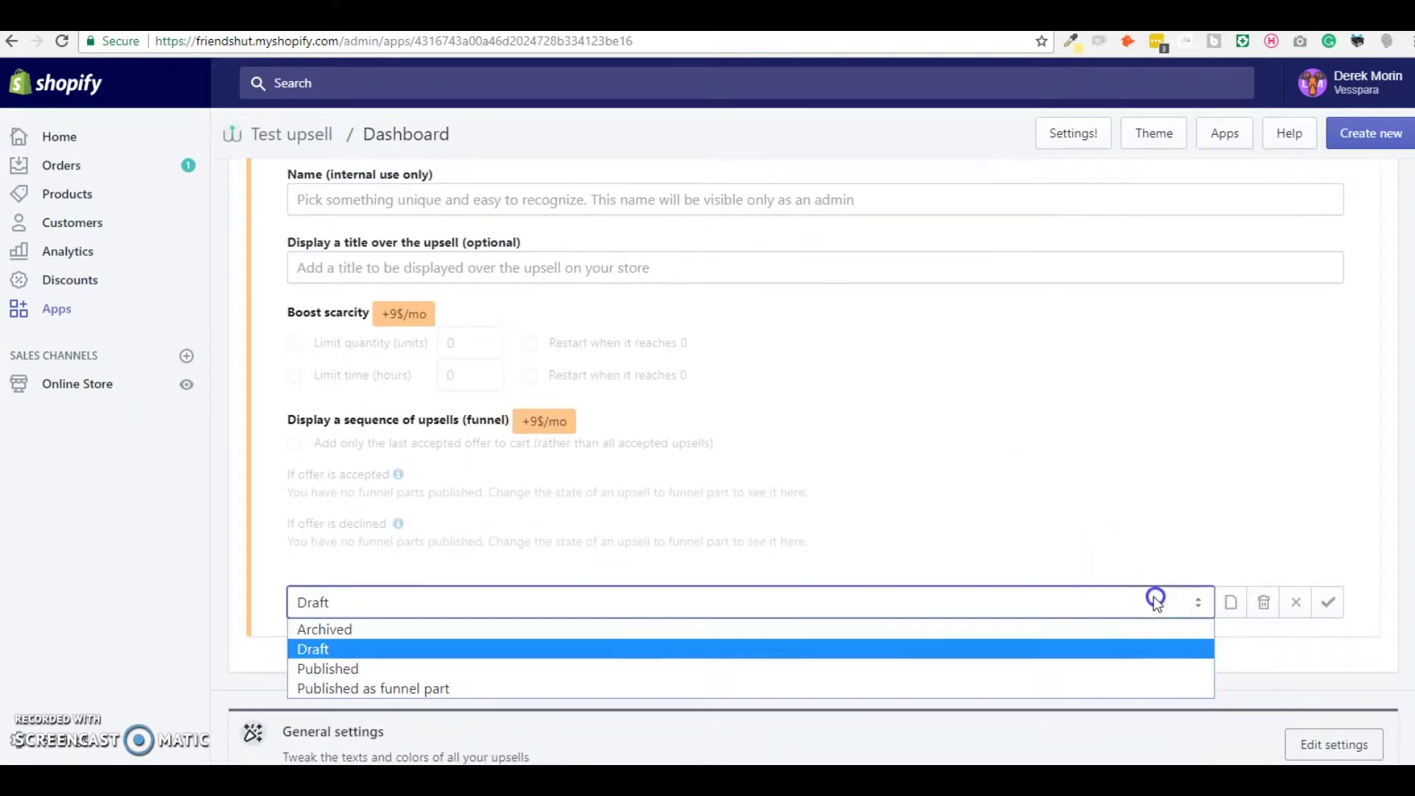
left_click(1094, 669)
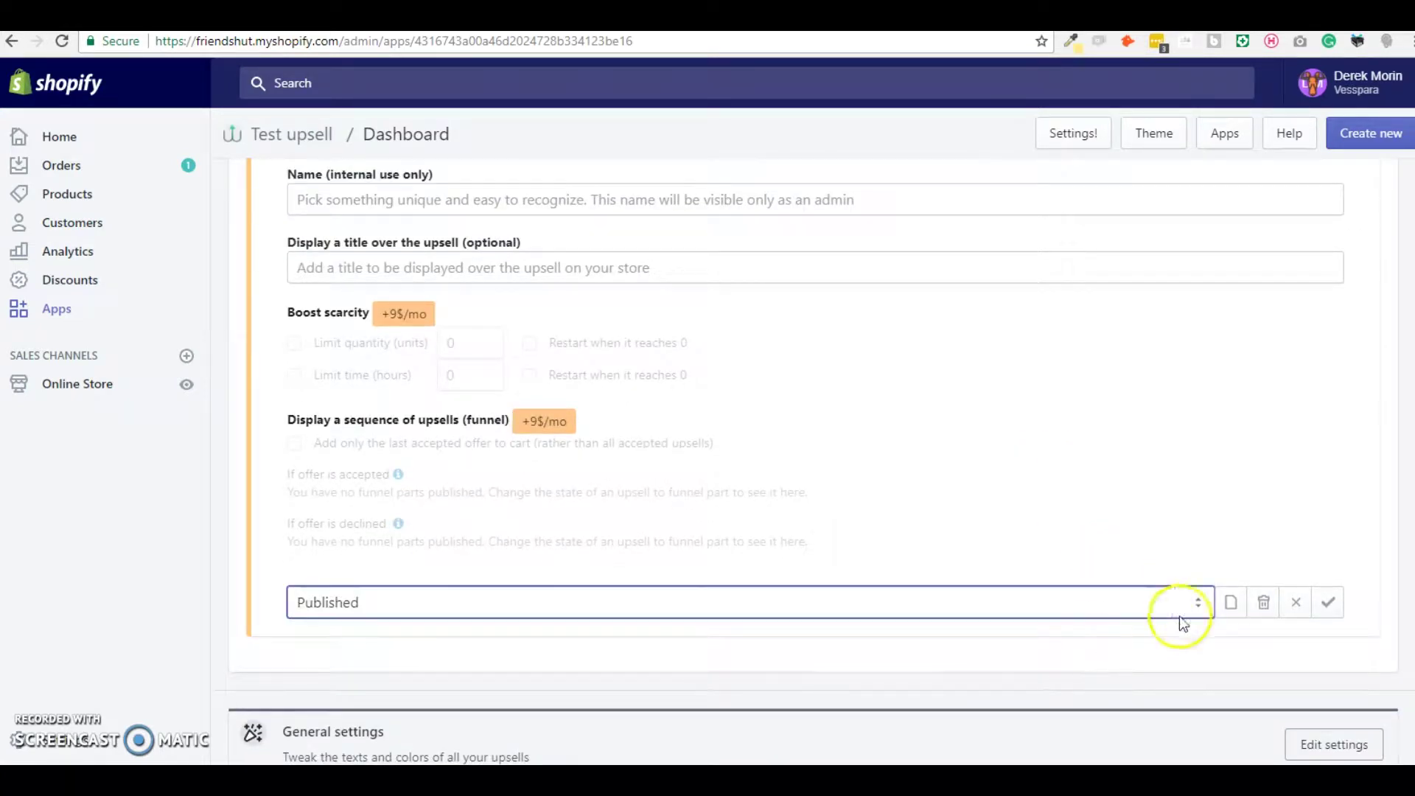
left_click(1328, 603)
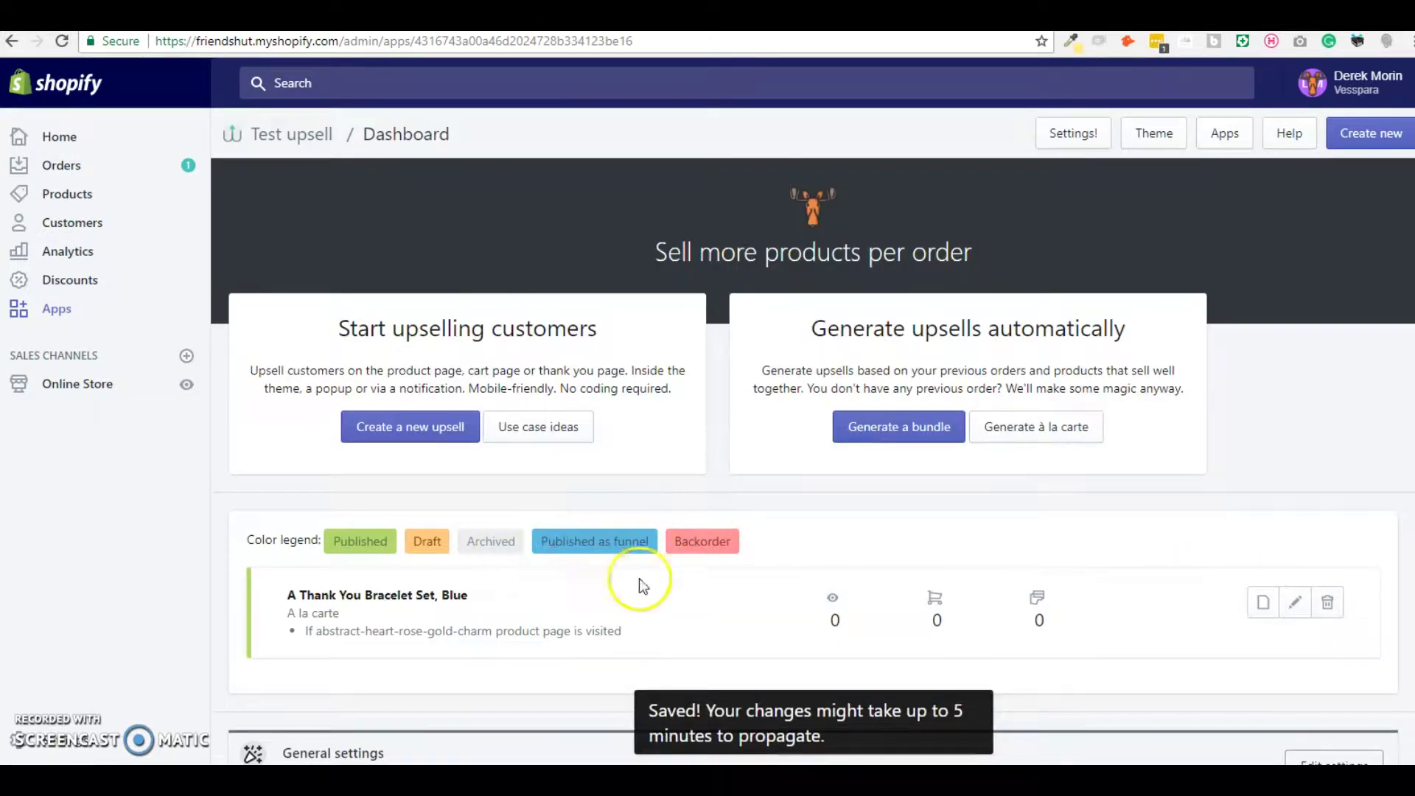
- View the Abstract Heart, Rose Gold Charm page in the storefront, then close the upsell preview
key("ctrl+Tab")
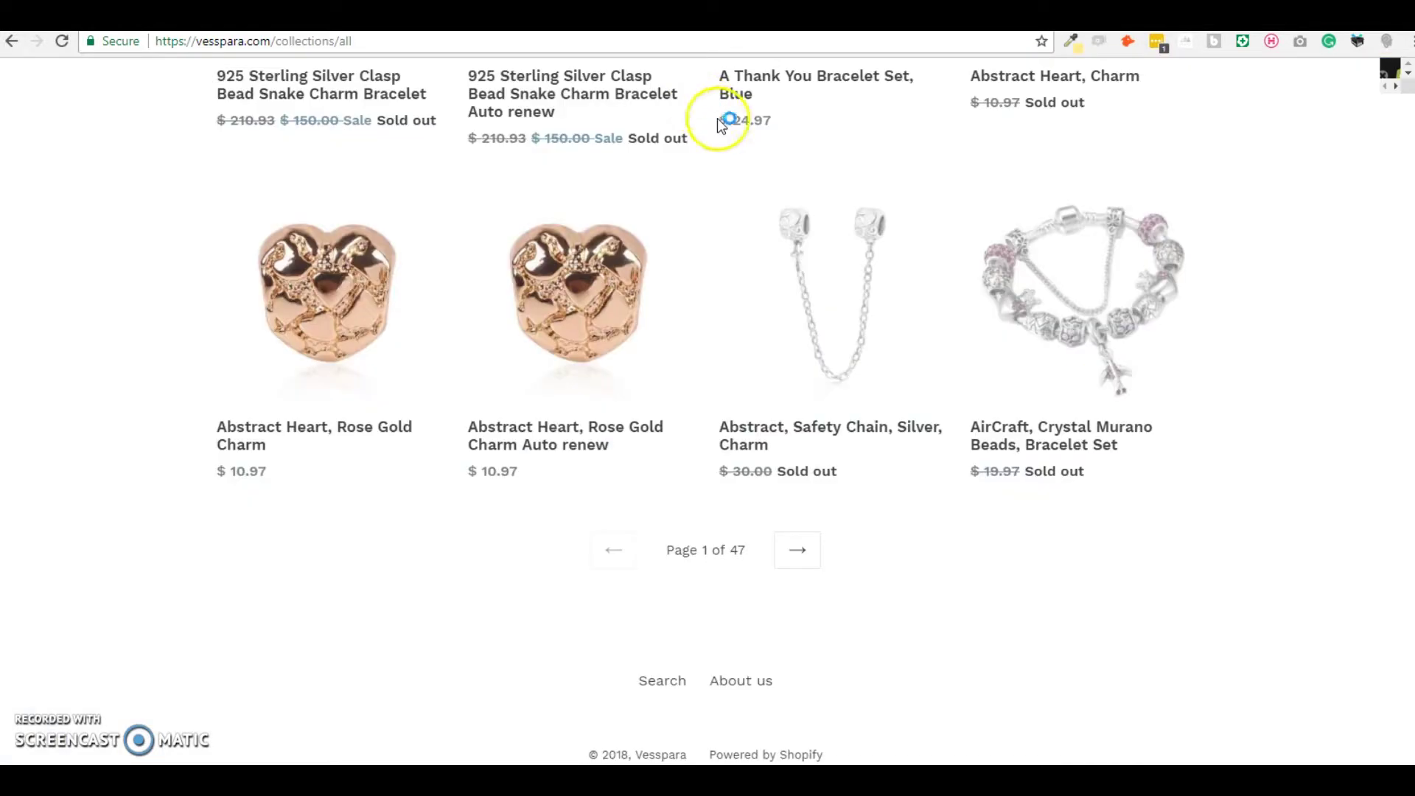
scroll(790, 227, "up", 5)
left_click(831, 263)
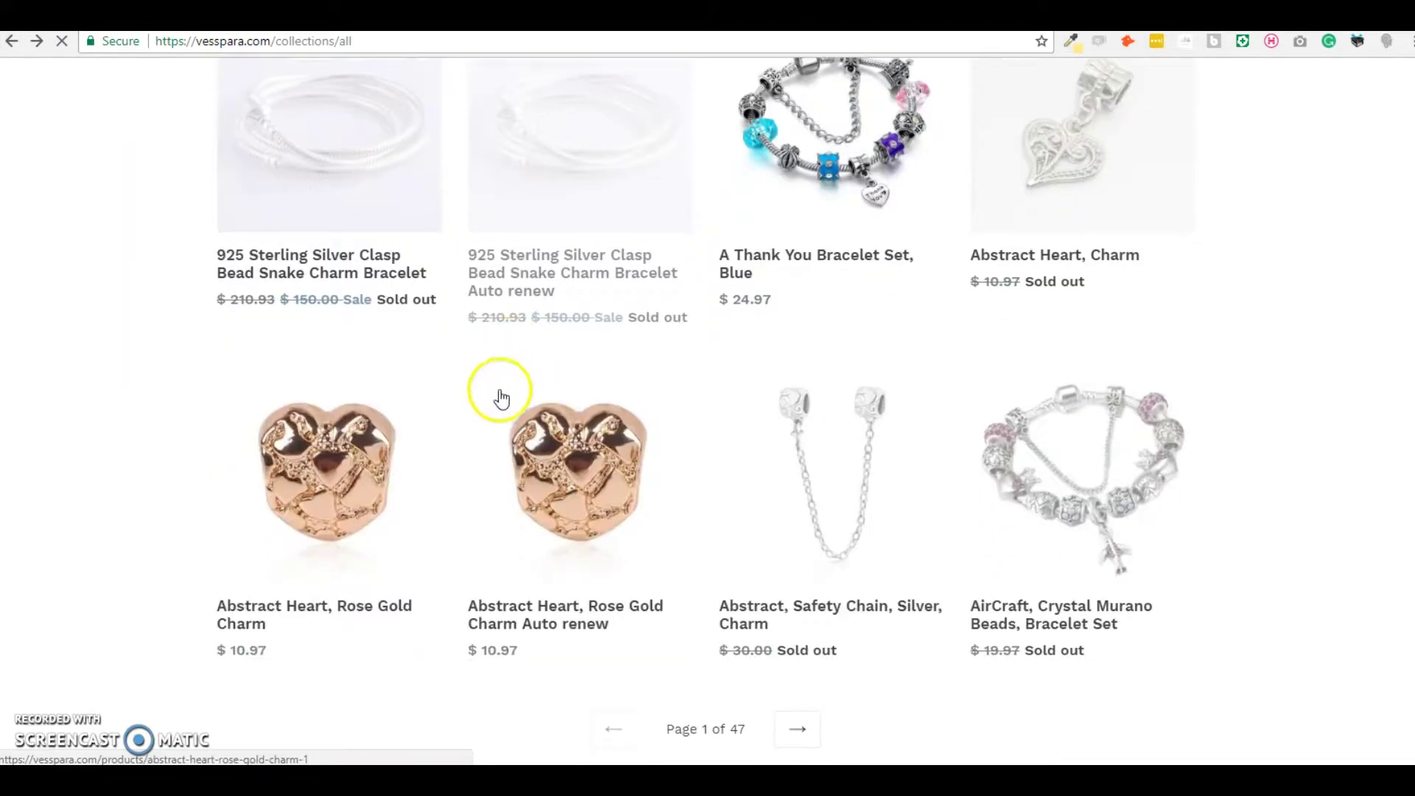
left_click(346, 445)
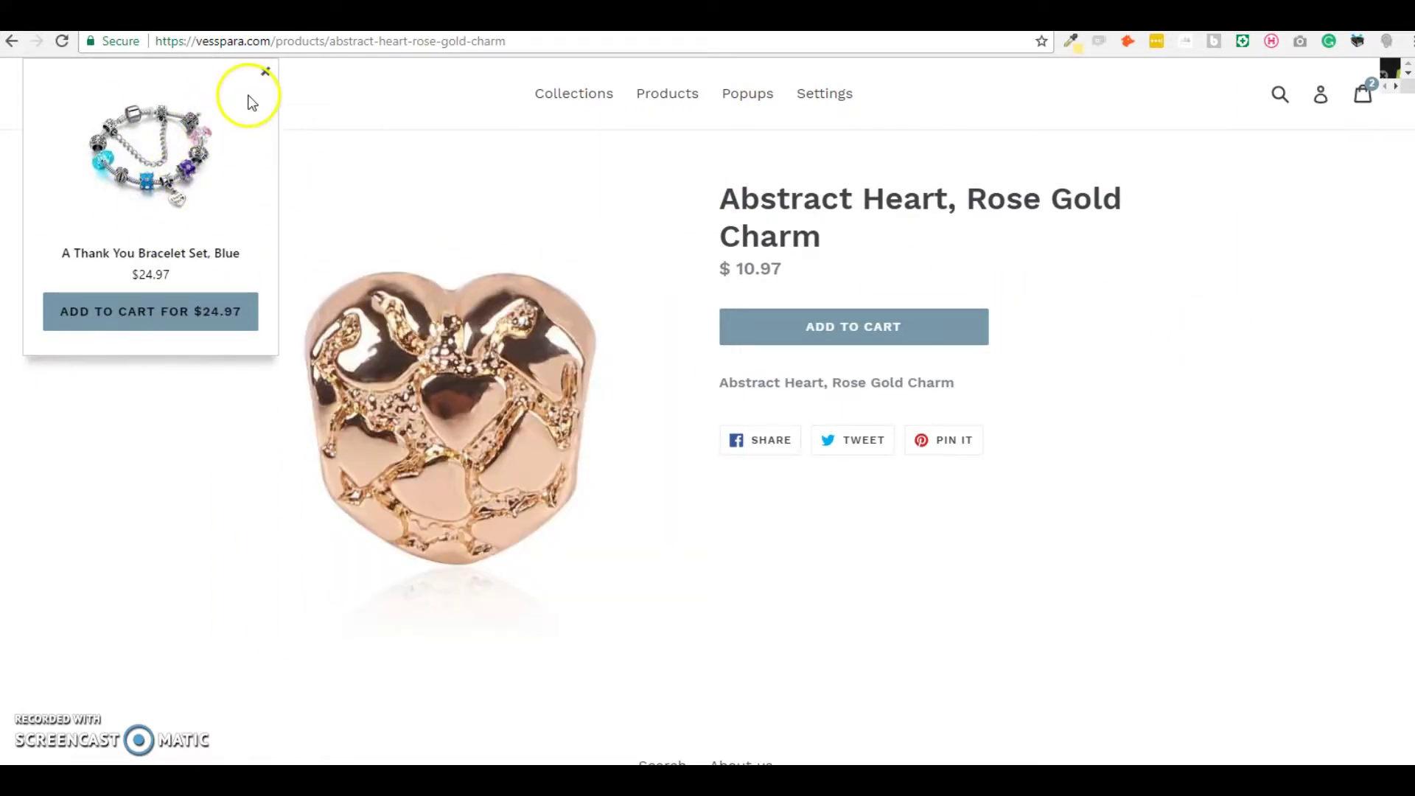
left_click(263, 77)
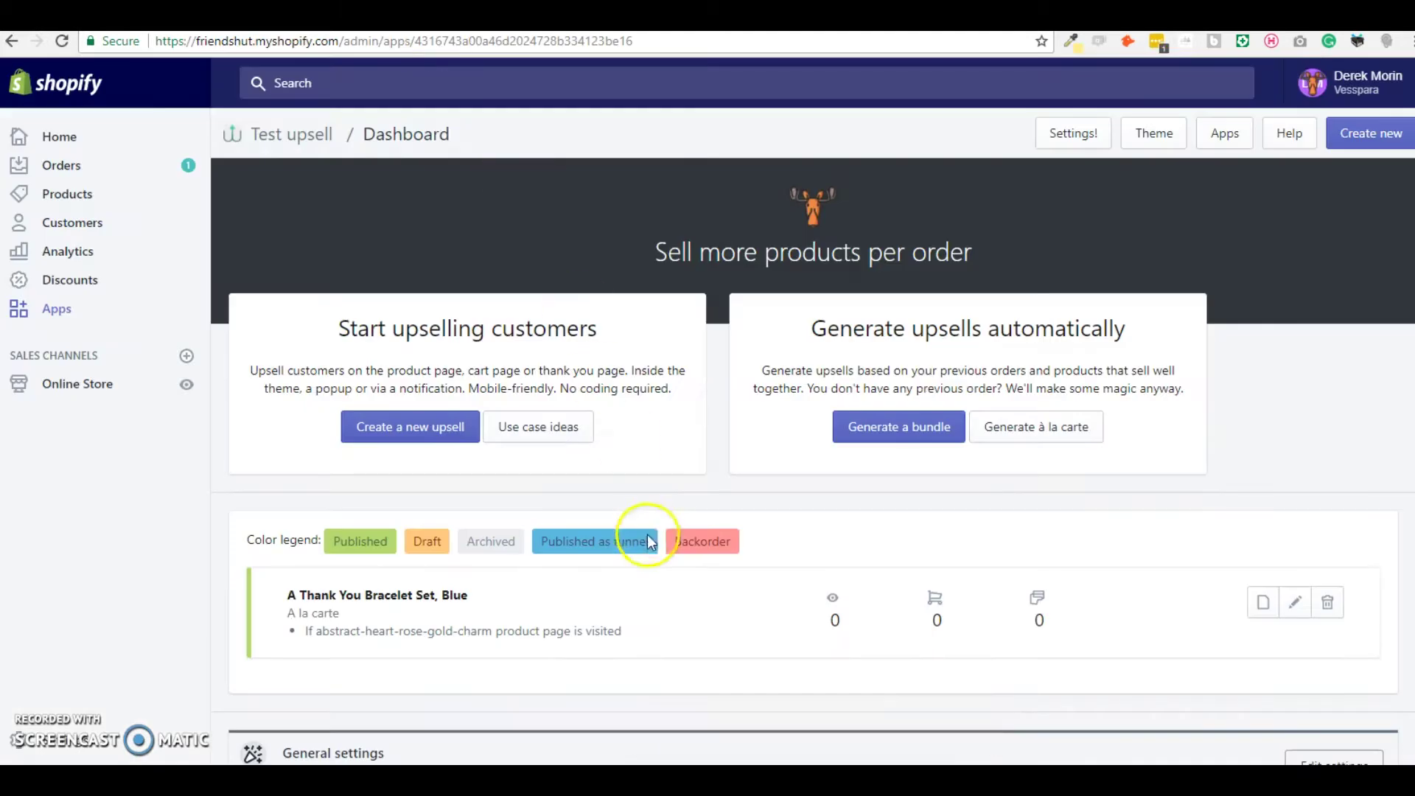
- Edit the bracelet upsell and set its display title to "Don't forget your bracelet!"
left_click(1296, 603)
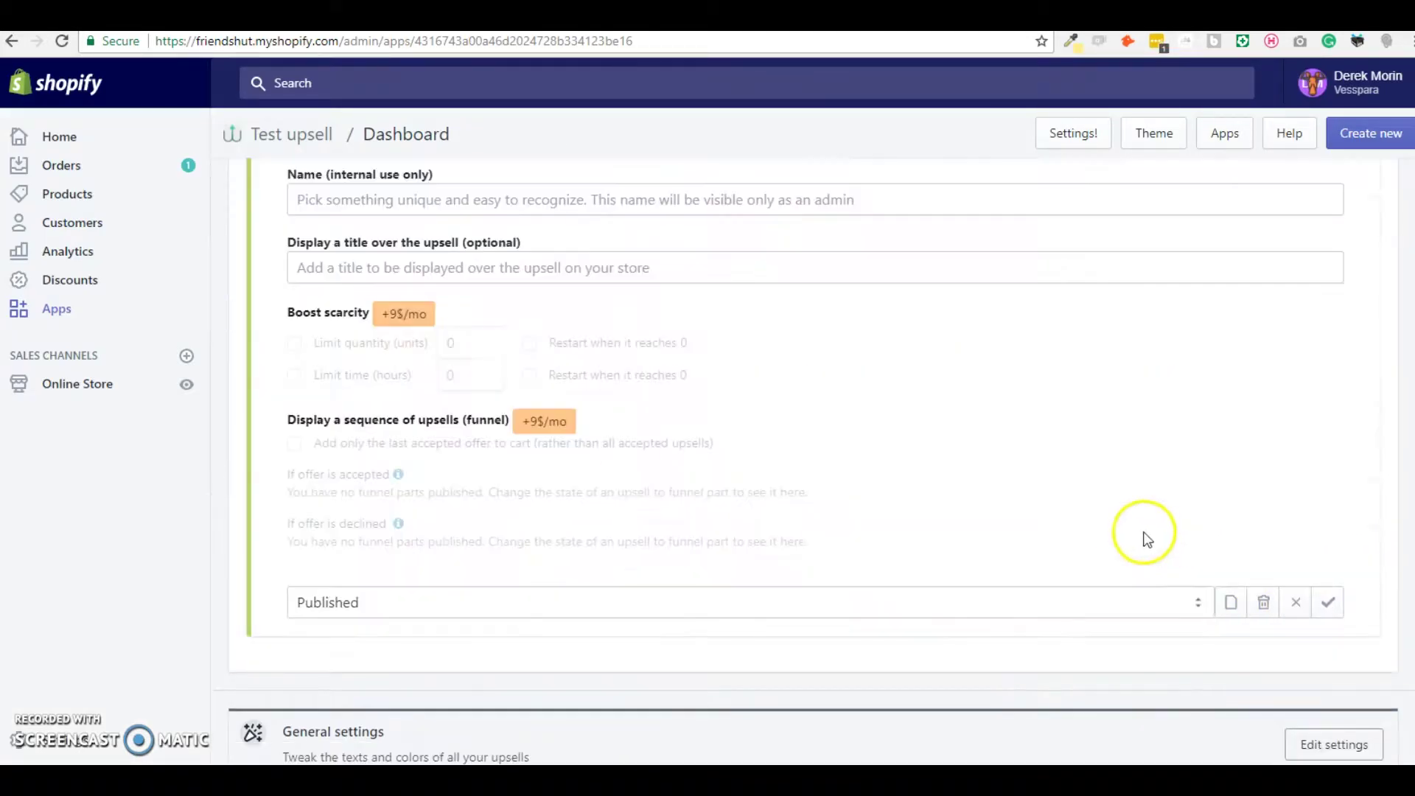
scroll(1102, 505, "up", 3)
scroll(1088, 492, "up", 1)
scroll(811, 435, "down", 3)
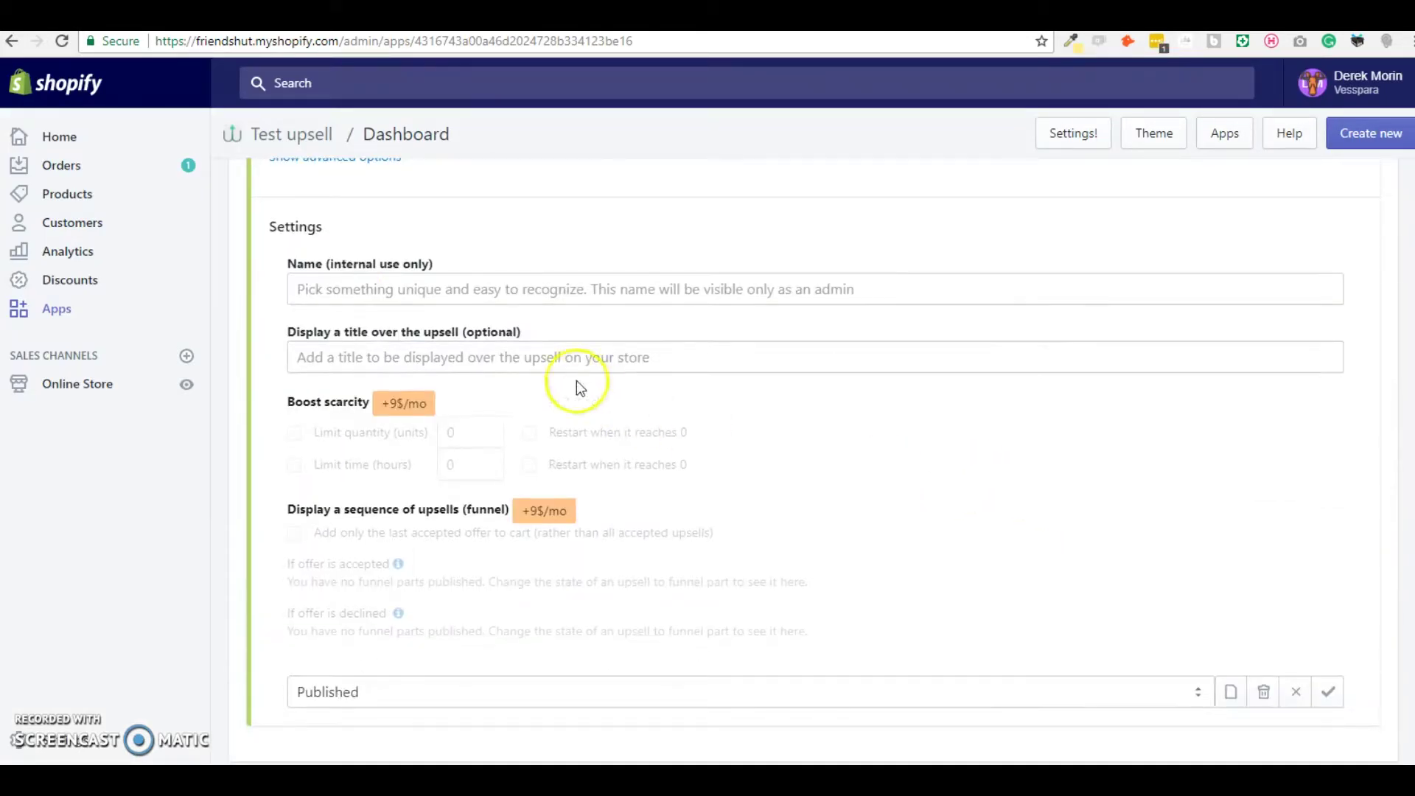
left_click(384, 351)
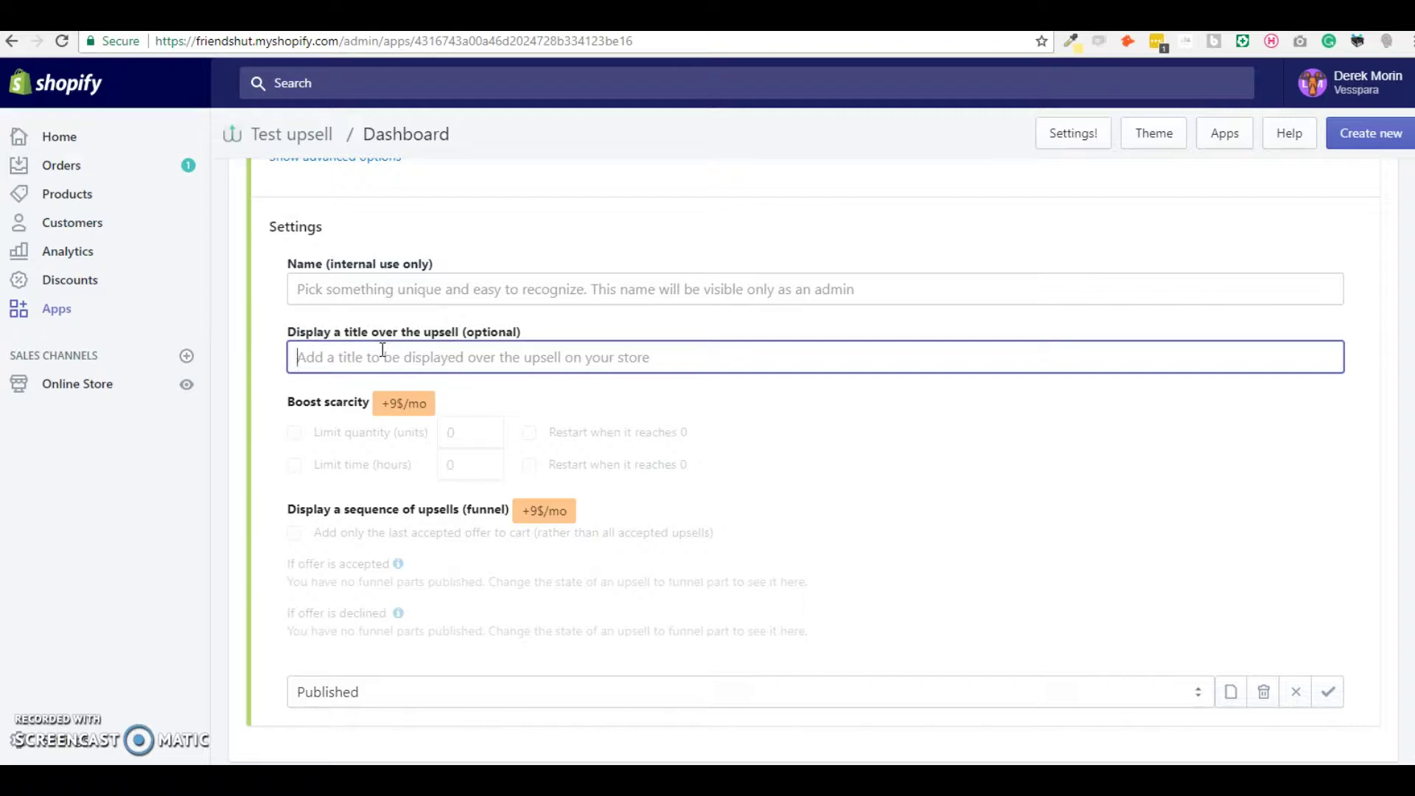
type("Don't forget your bracelet!")
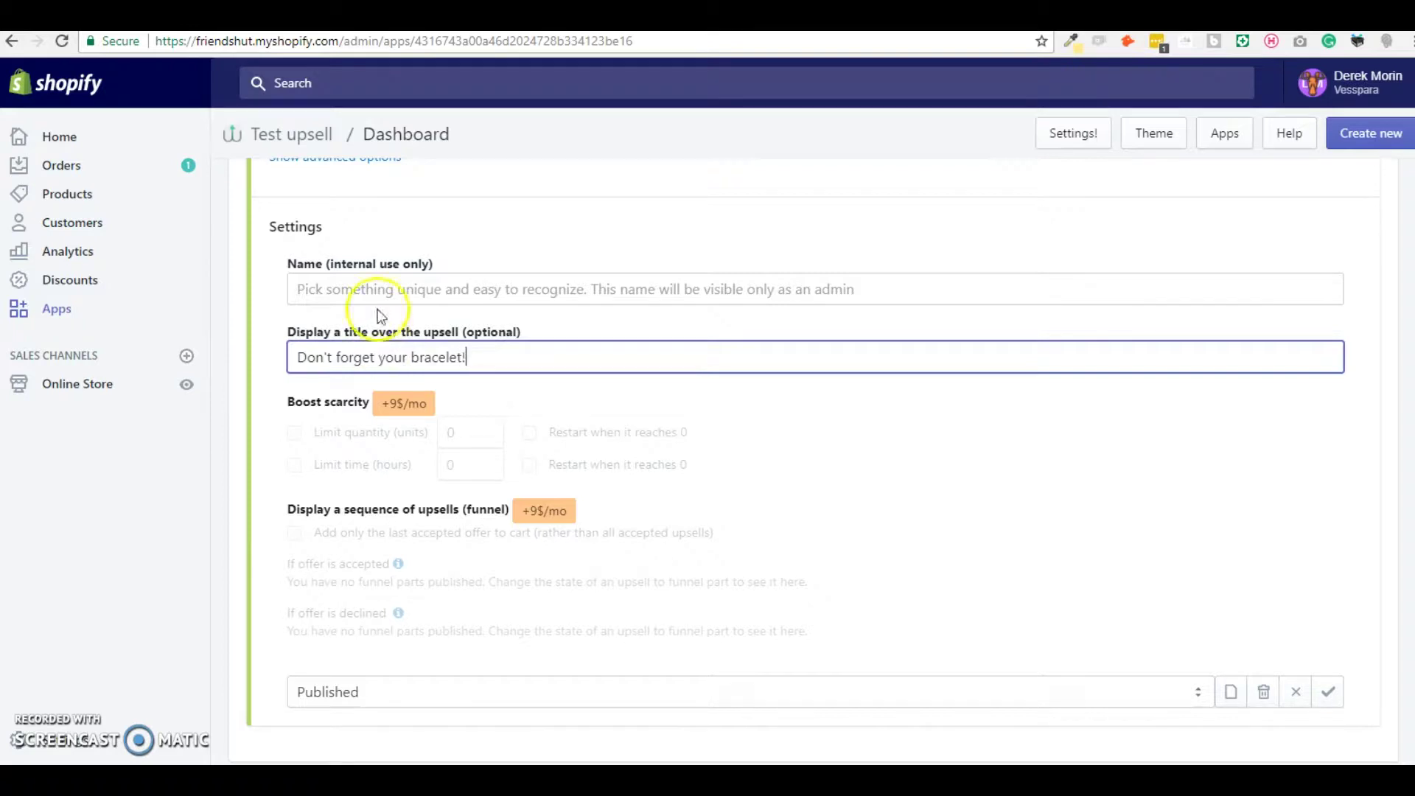
- Set the upsell's internal name to 'Upsell bracelet'
left_click(401, 294)
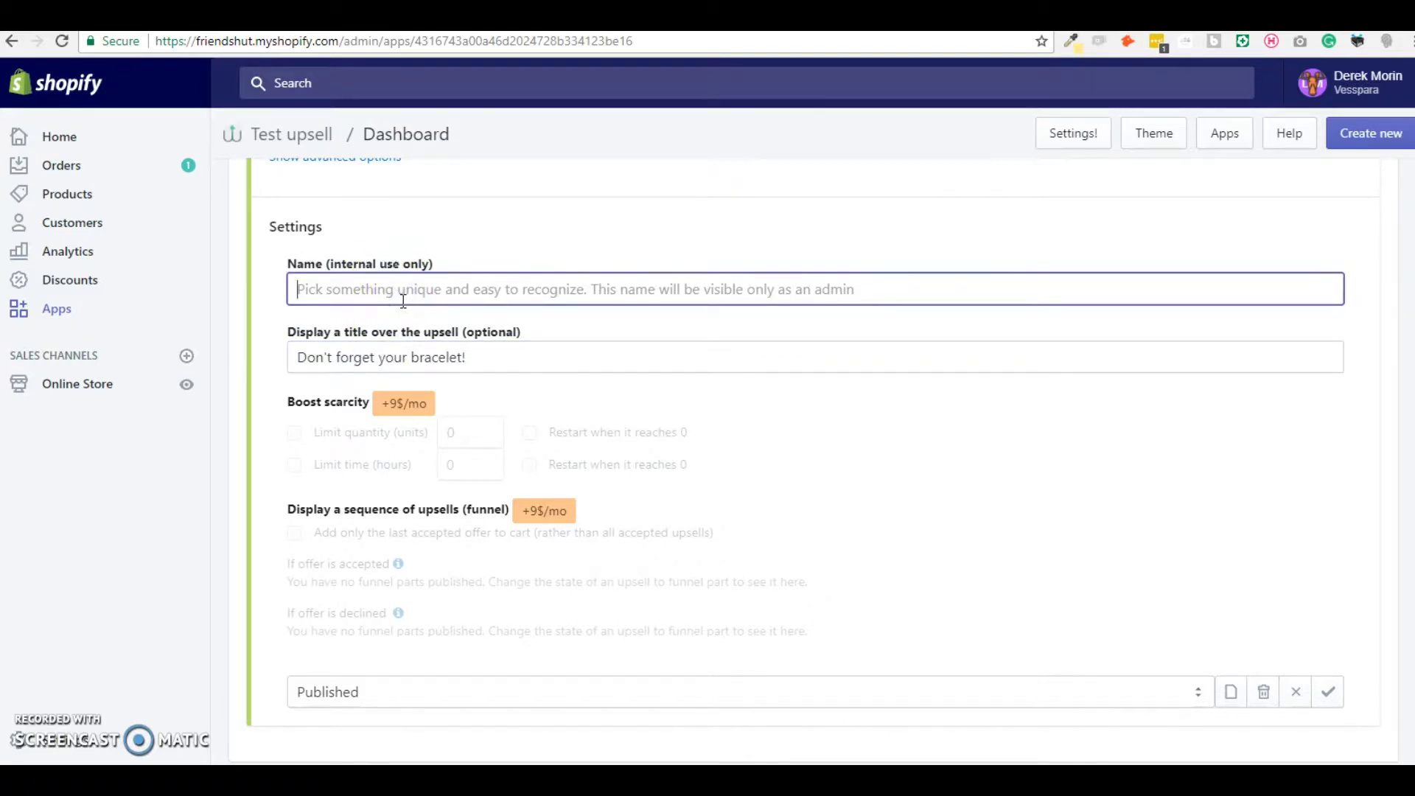
type("Upsell bracelet")
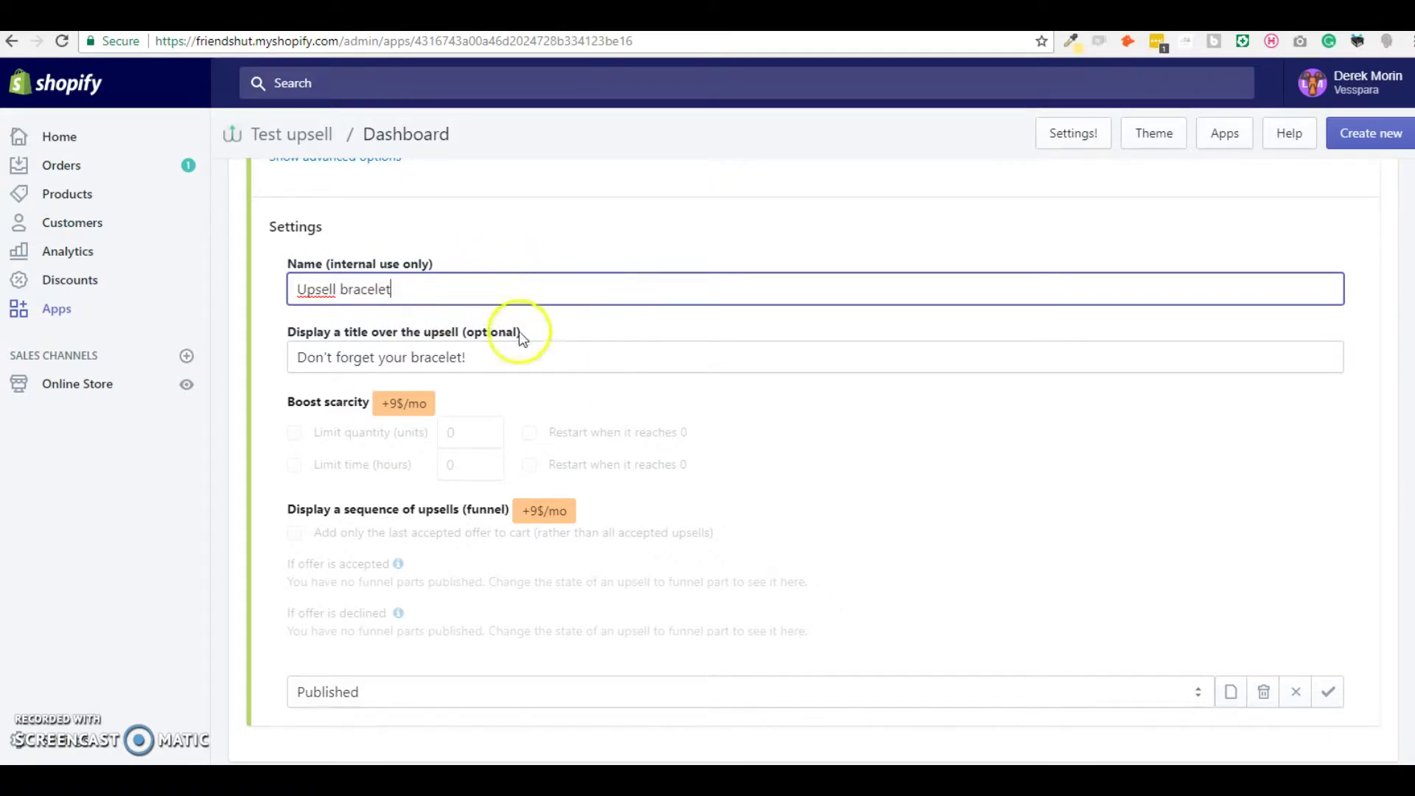
scroll(519, 338, "up", 6)
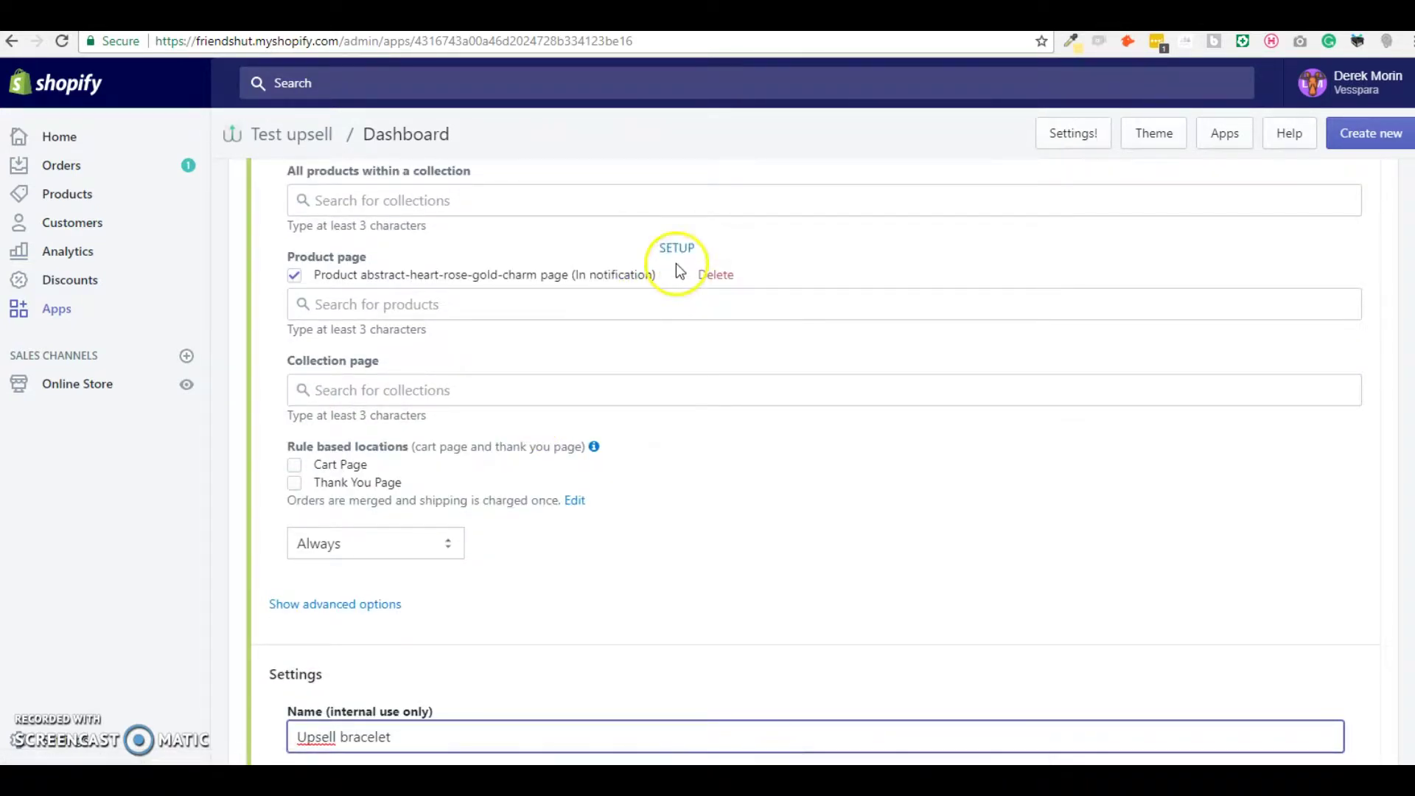
- Open placement setup for the charm product page and set the display type to In popup
left_click(676, 259)
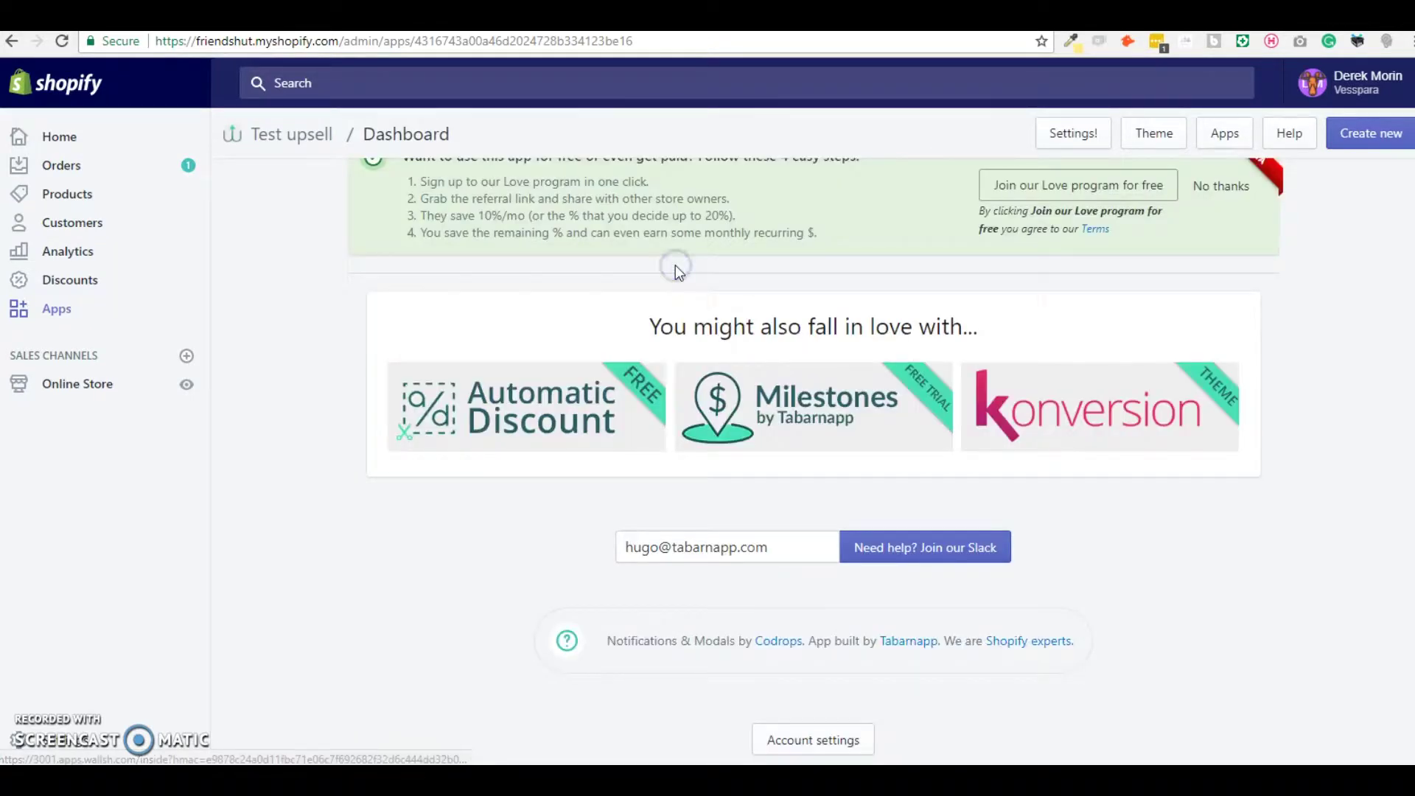
left_click(677, 289)
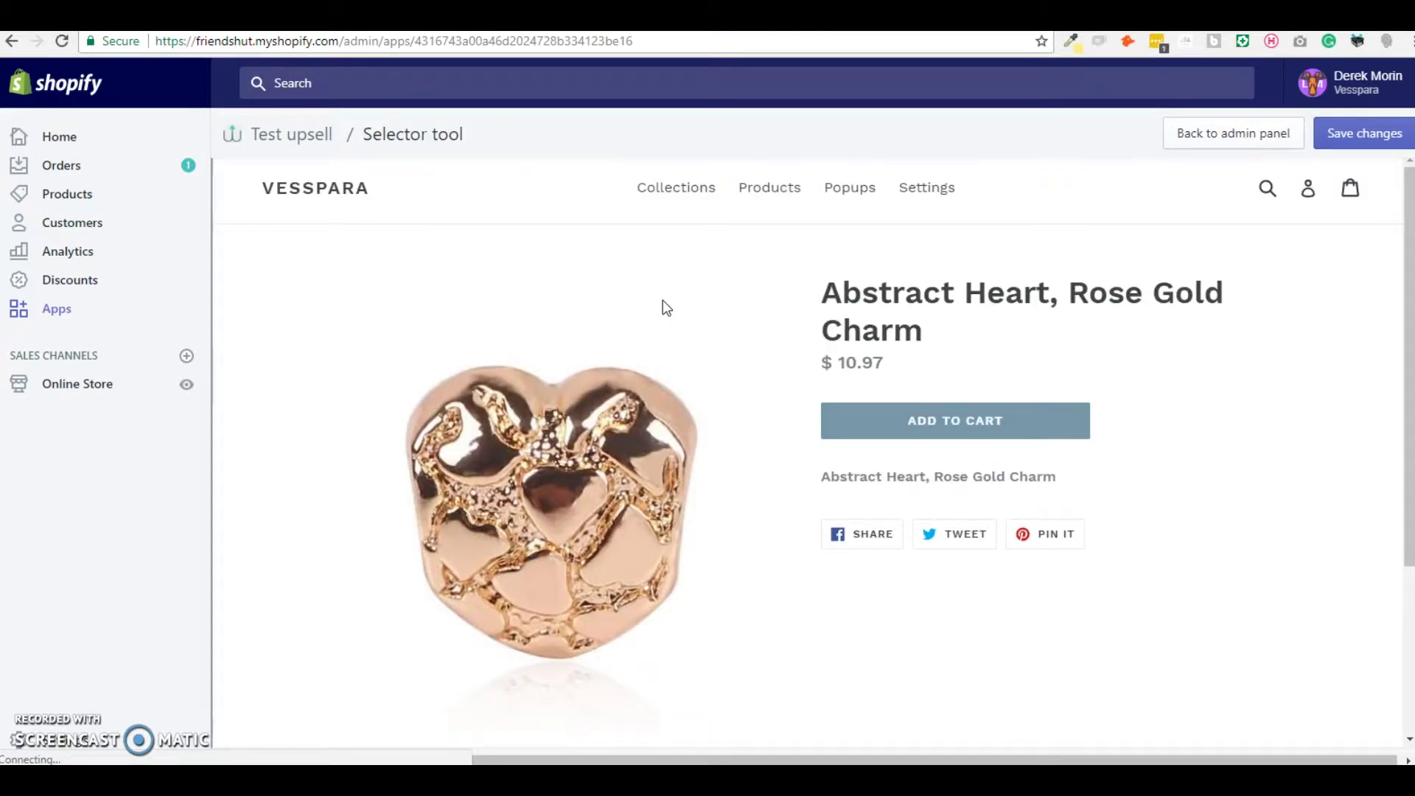
left_click(725, 331)
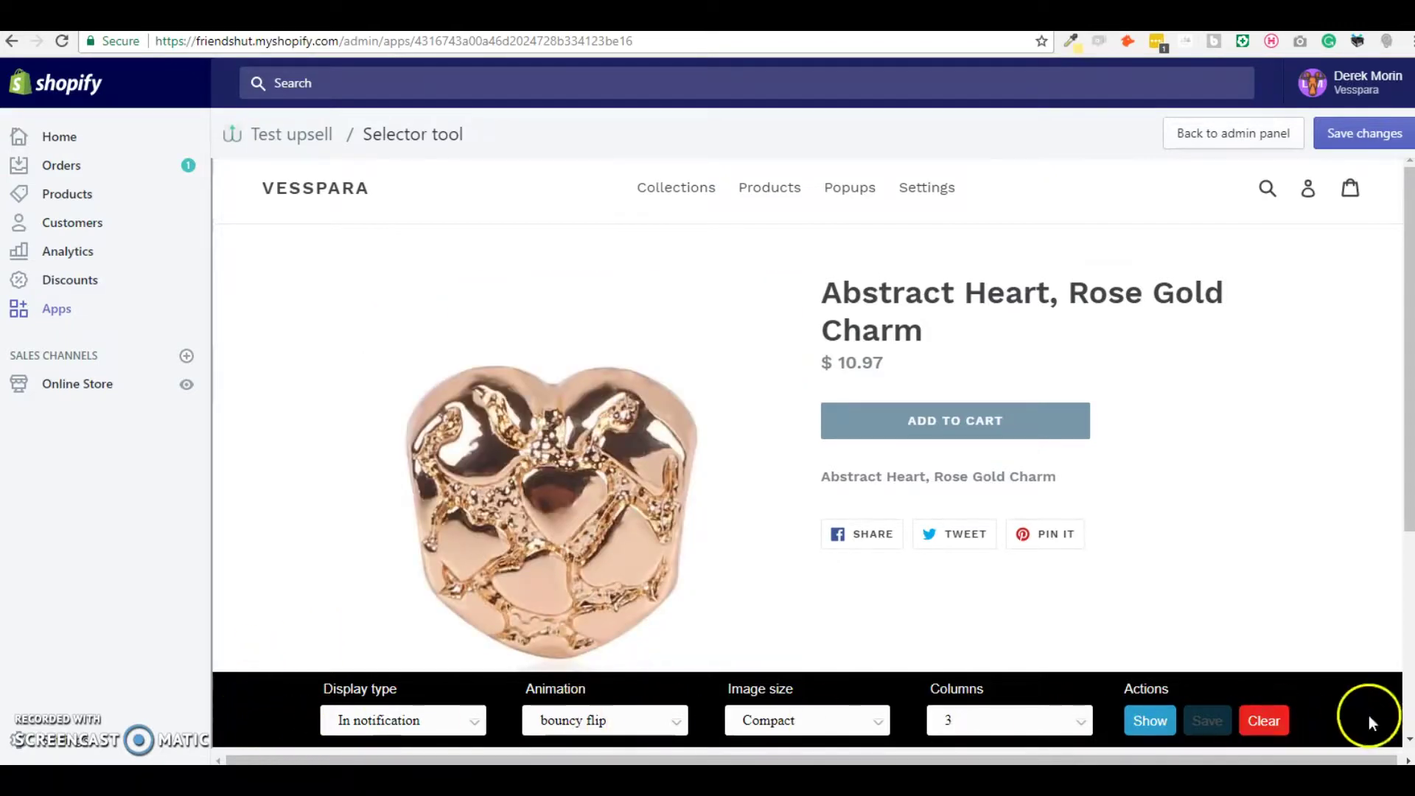
left_click(412, 722)
left_click(414, 662)
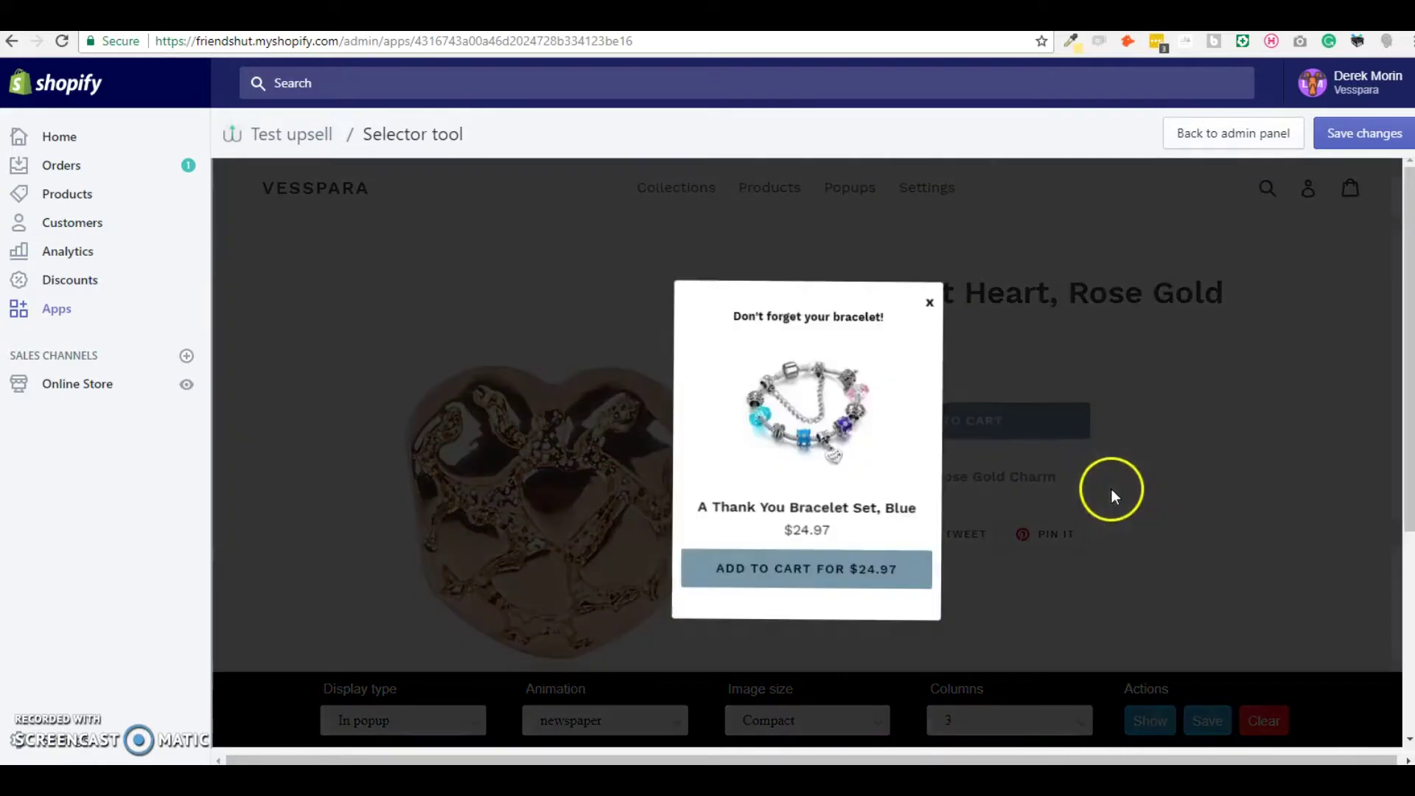
left_click(928, 302)
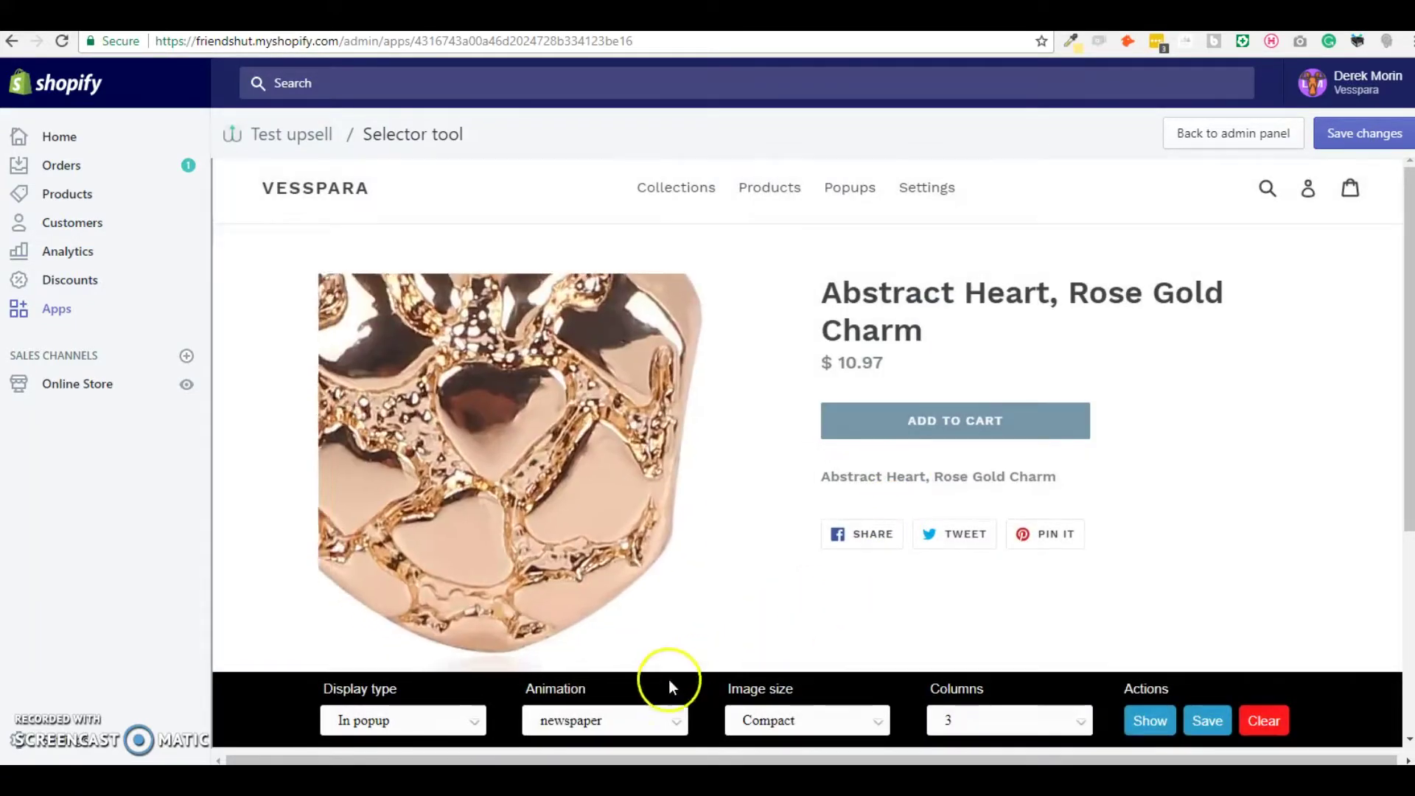
- Preview the popup with slide right animation, then switch it to fade and preview again
left_click(580, 722)
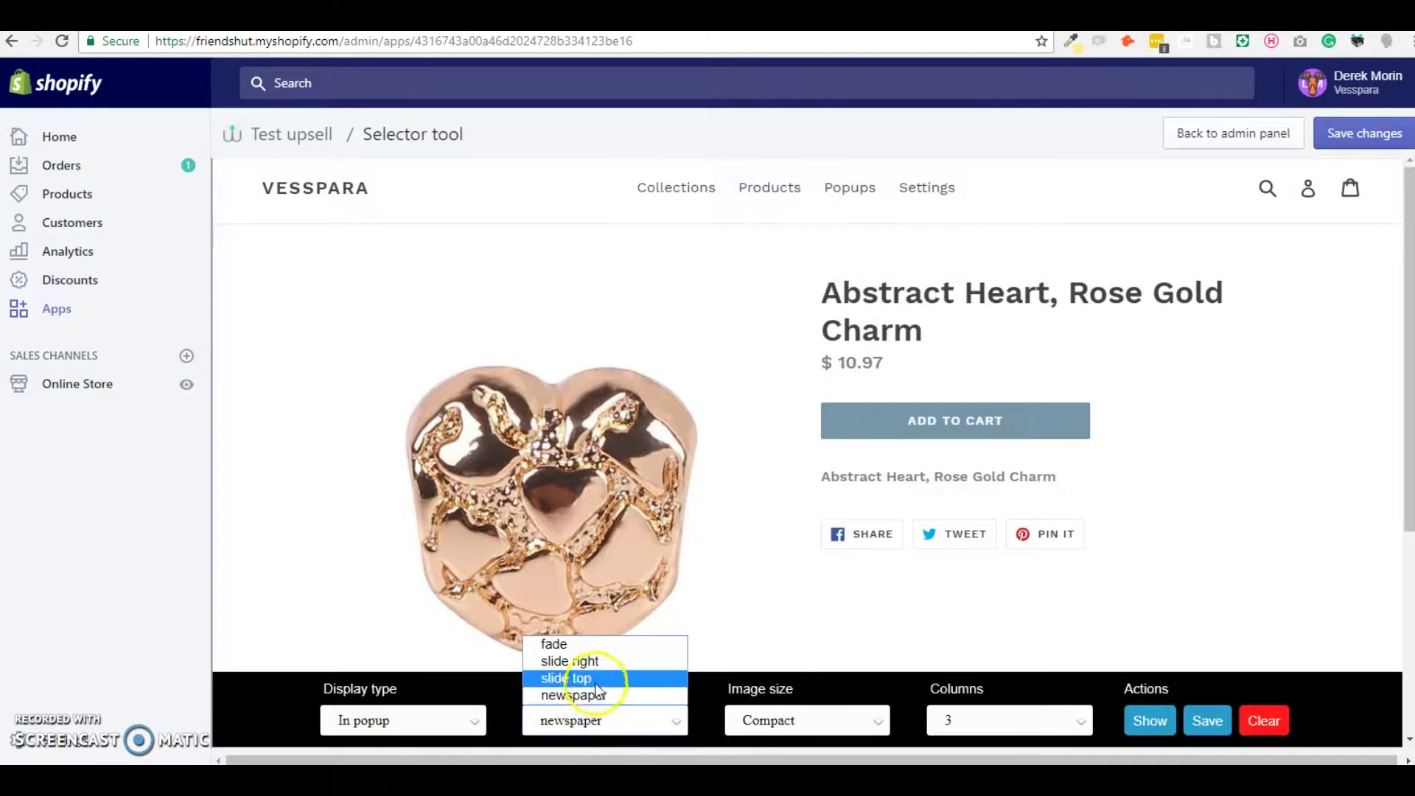
left_click(582, 660)
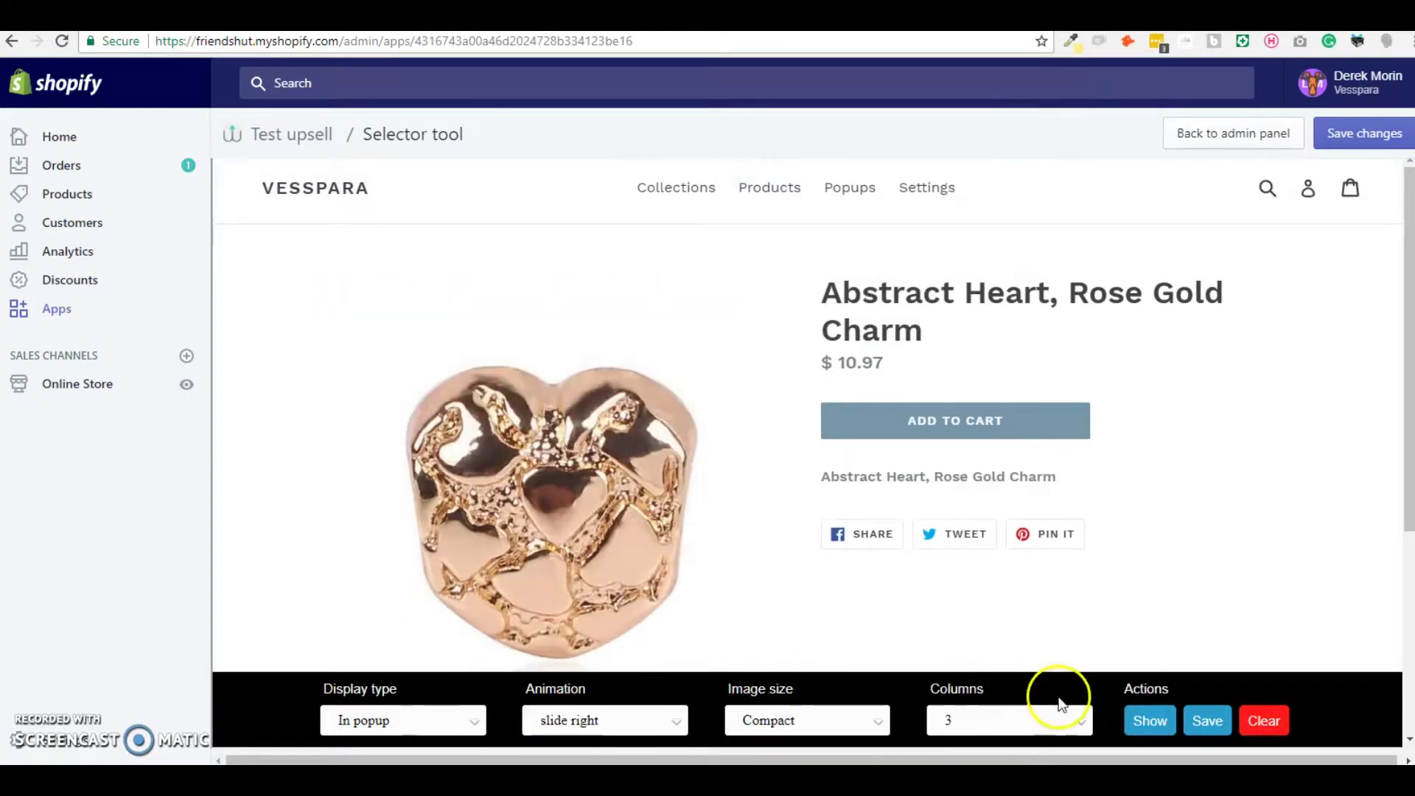
left_click(1147, 720)
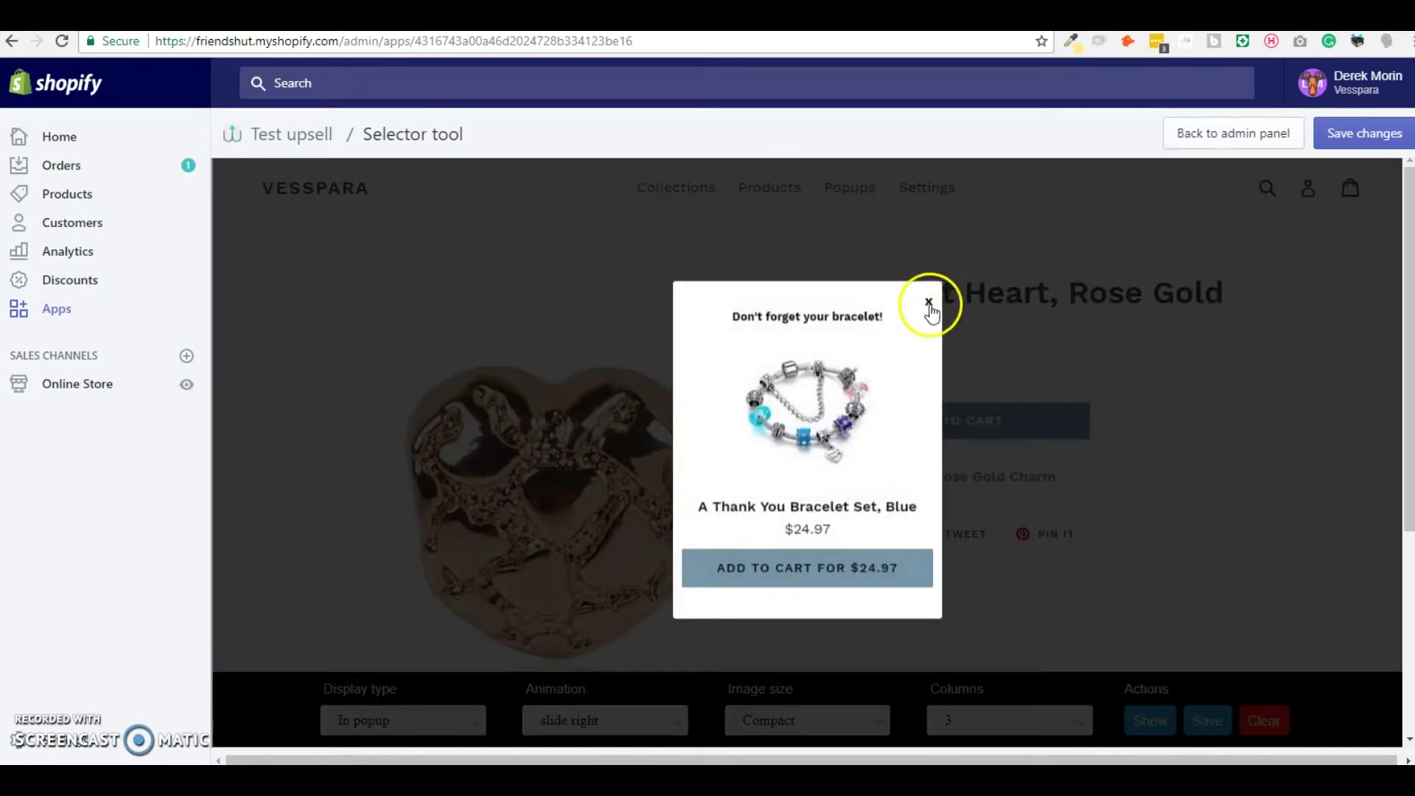
left_click(928, 305)
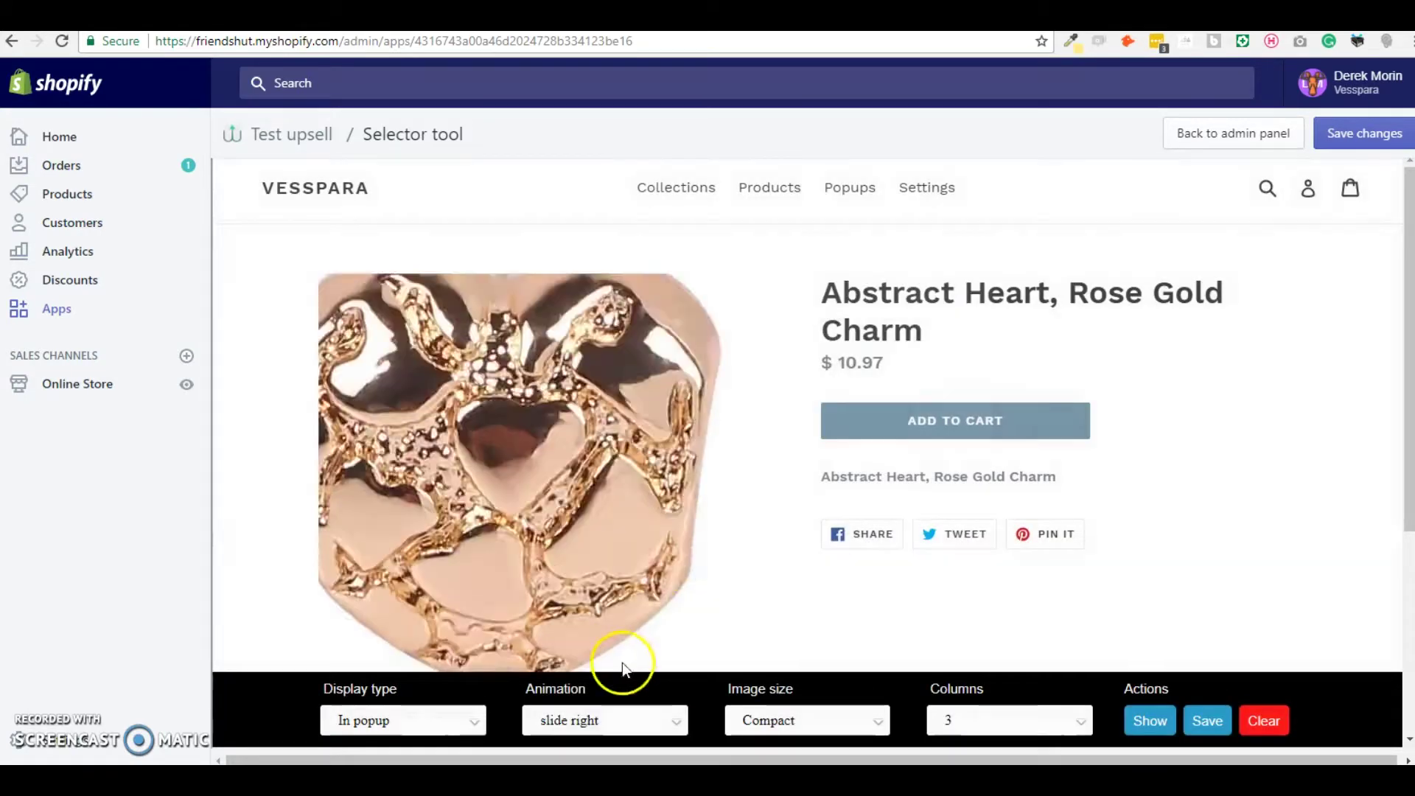
left_click(618, 719)
left_click(582, 644)
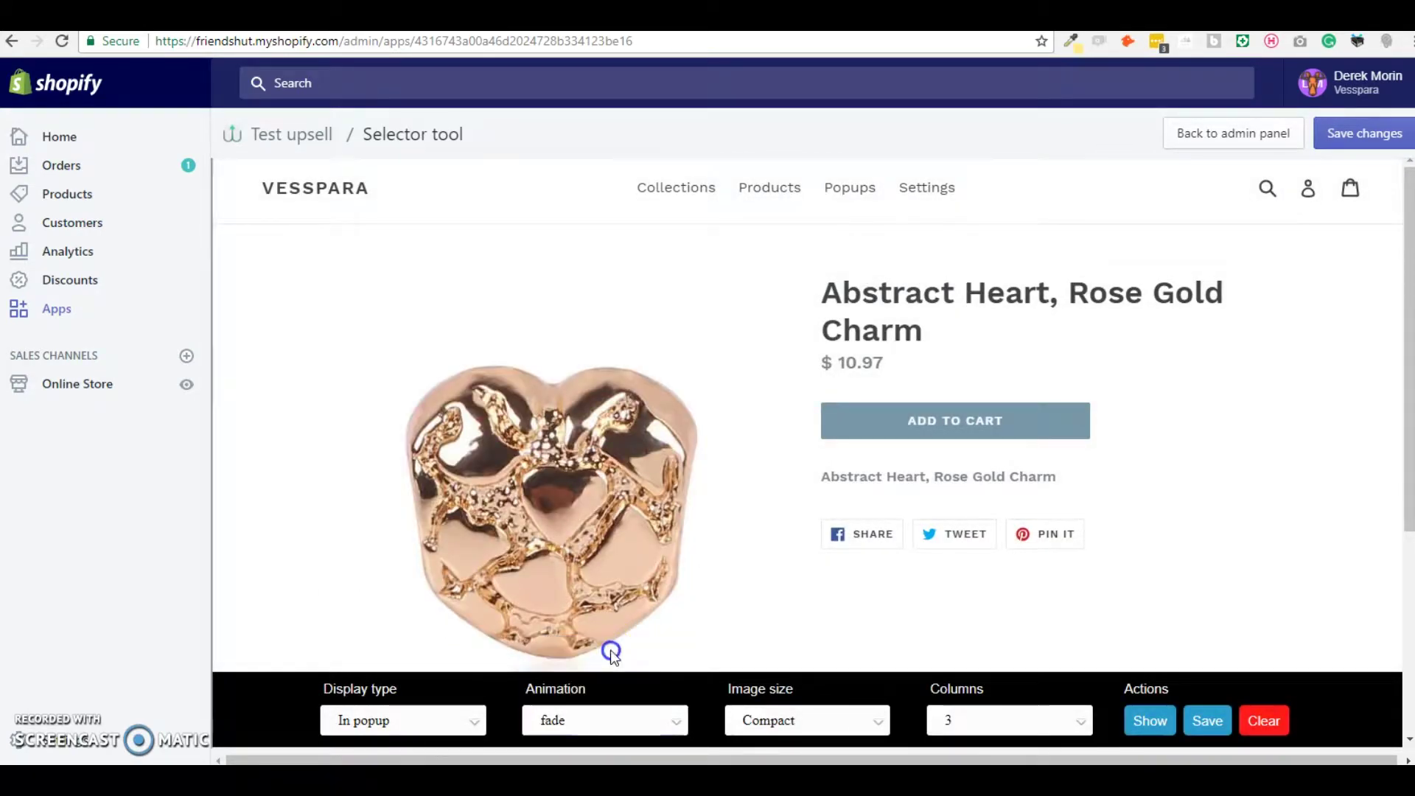
left_click(1151, 720)
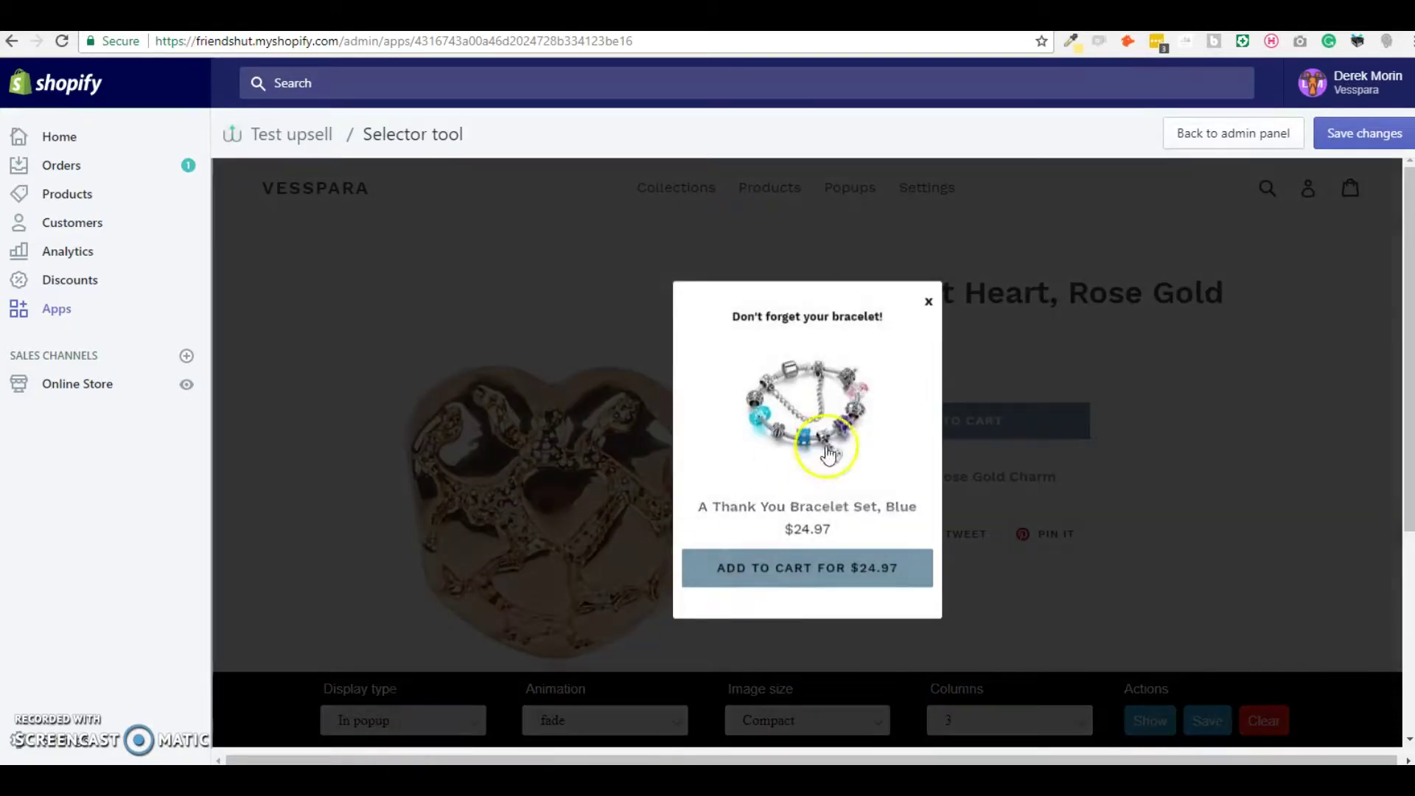
left_click(930, 301)
- Switch the upsell to In notification, preview the genie animation, then settle on jelly
left_click(431, 721)
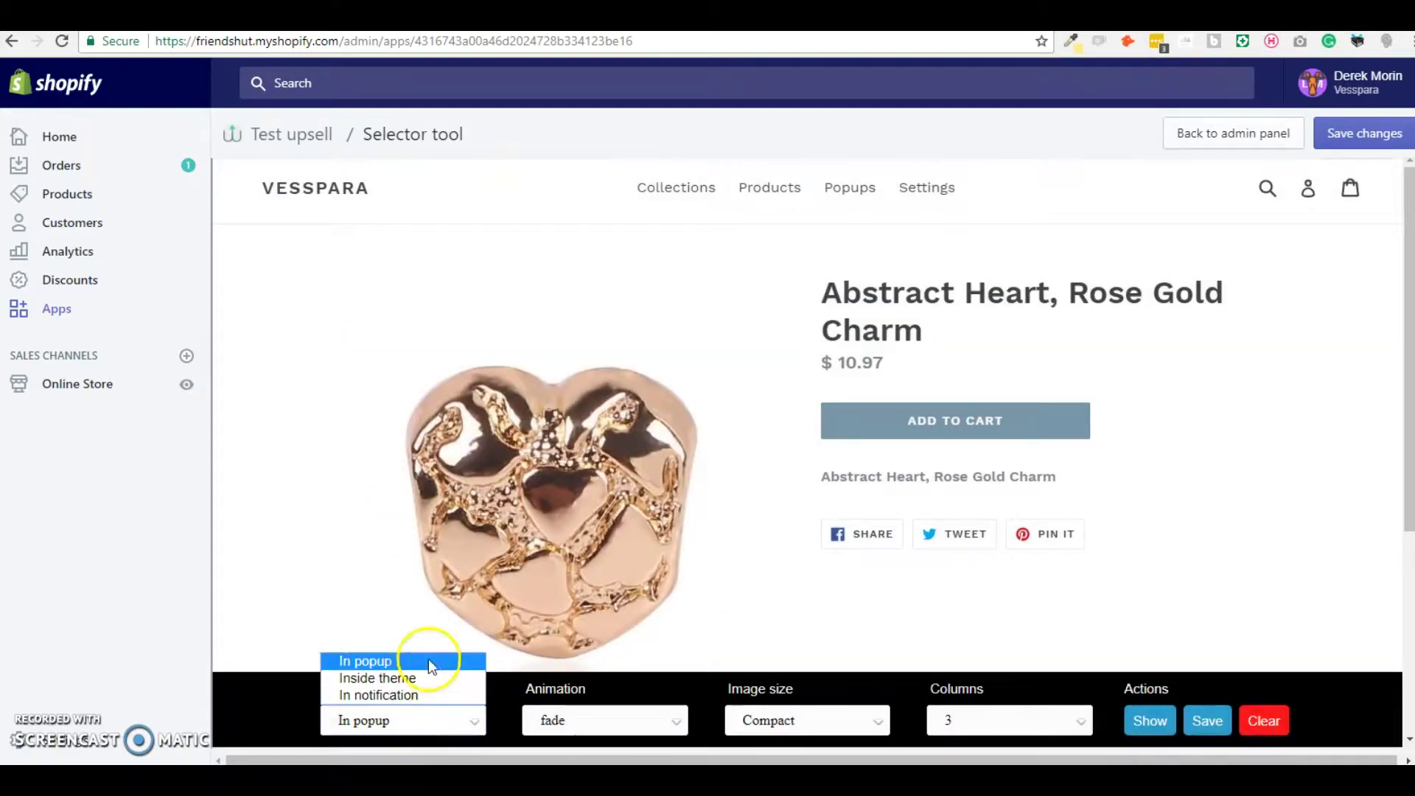
left_click(435, 693)
left_click(579, 727)
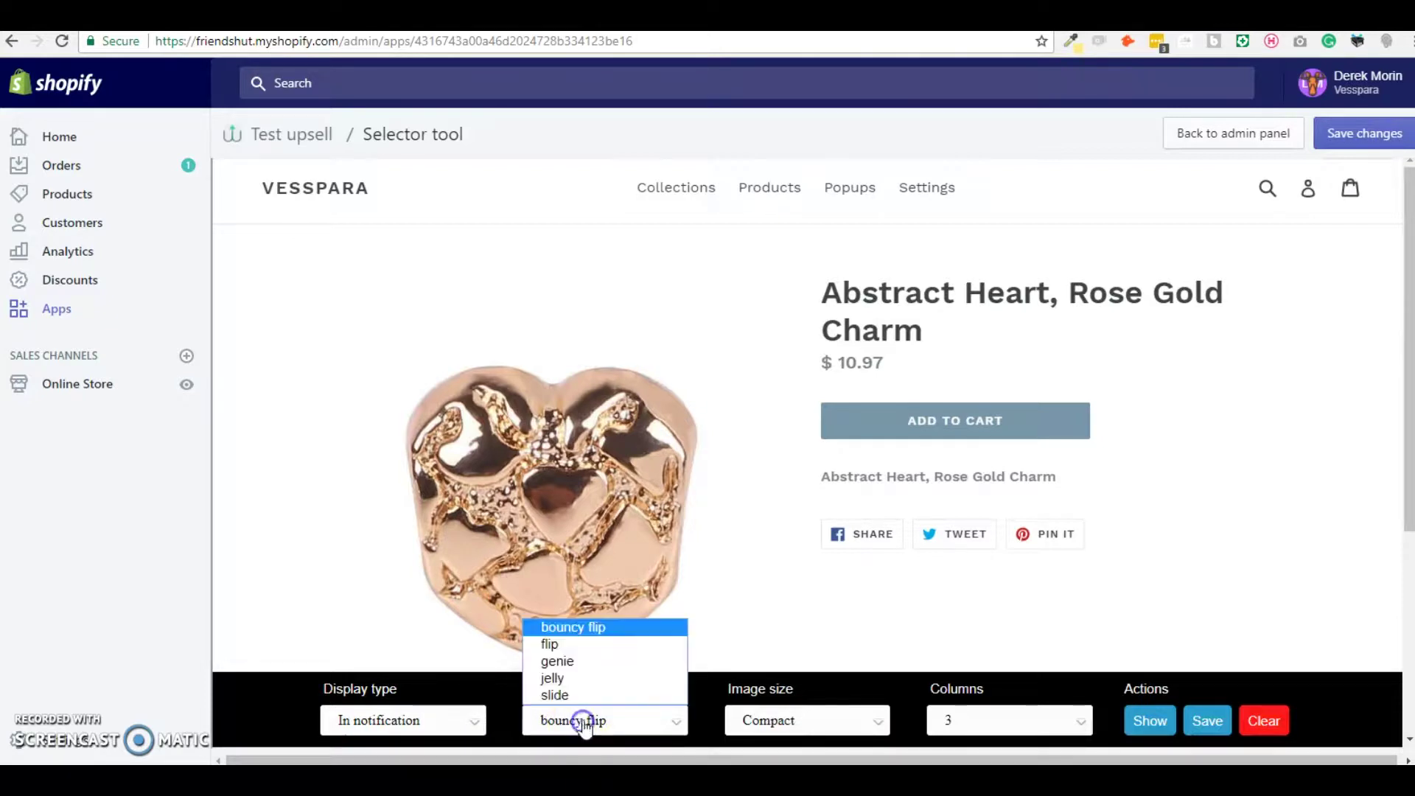
left_click(586, 658)
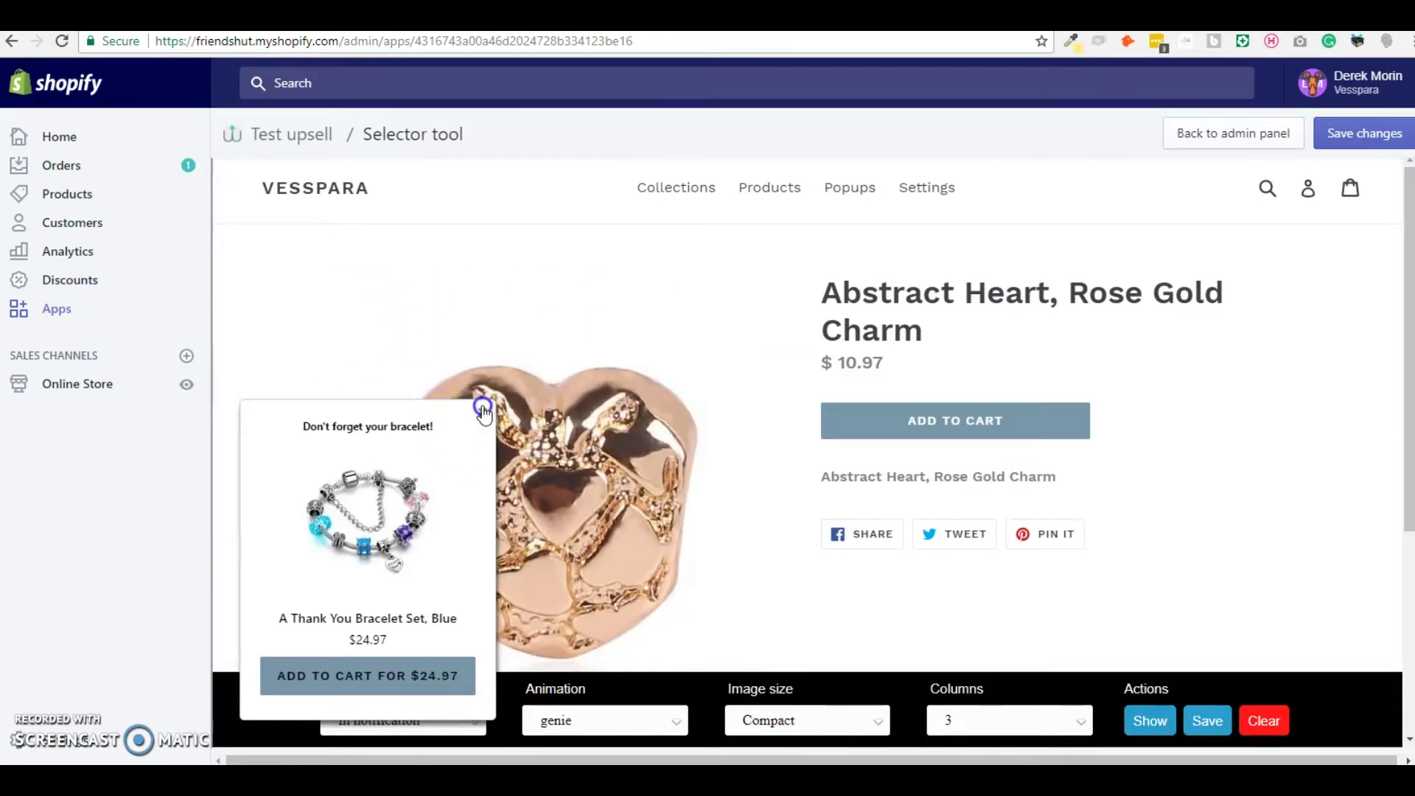
left_click(483, 408)
left_click(586, 720)
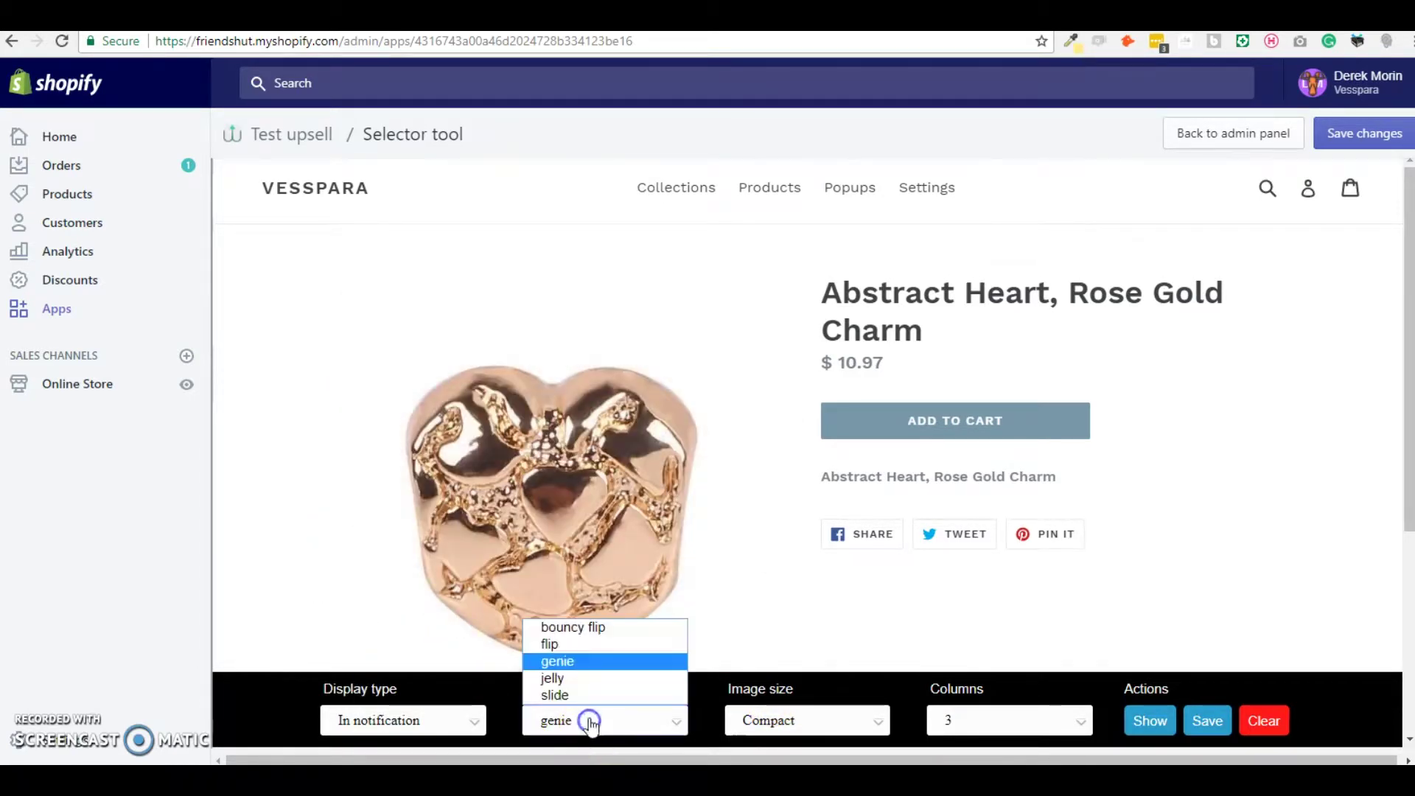
left_click(593, 679)
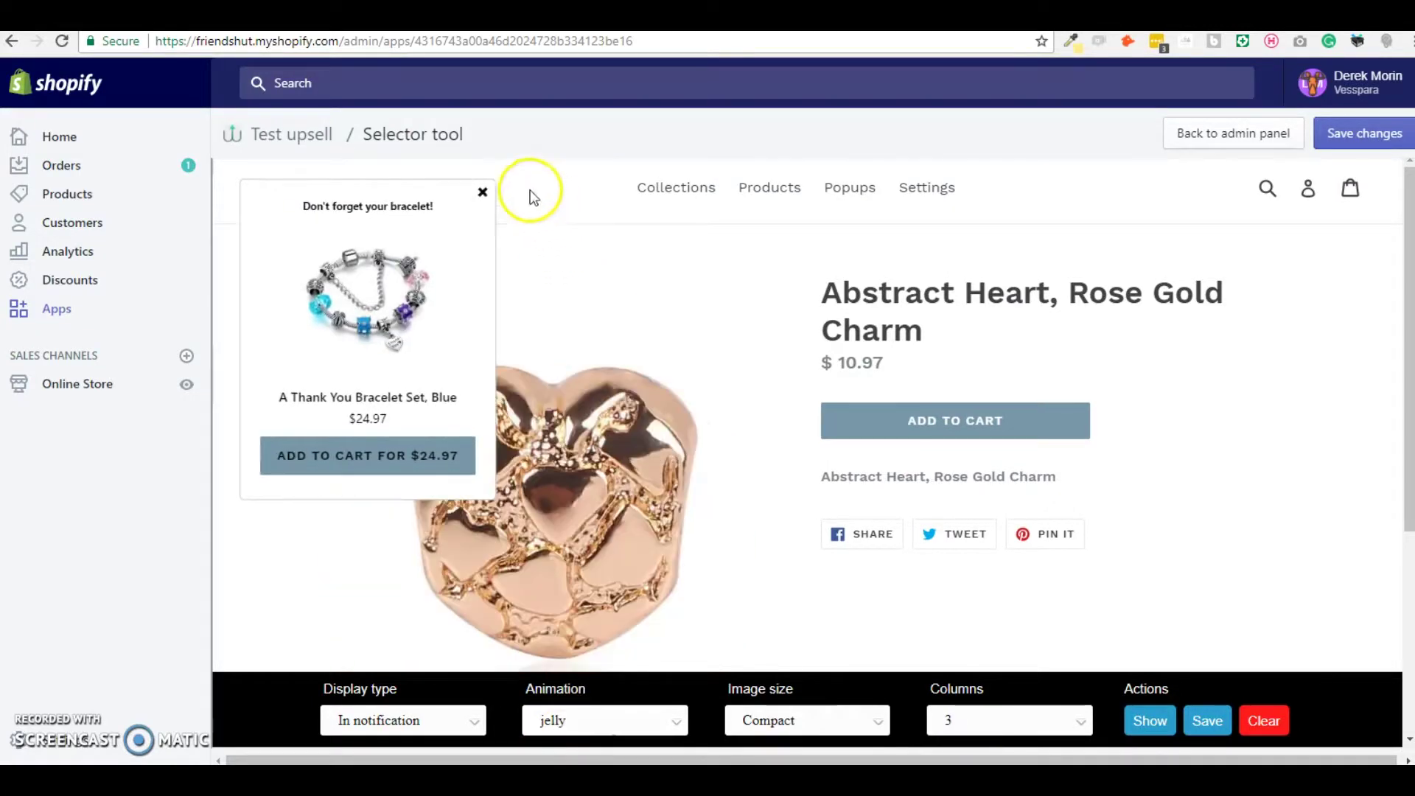
left_click(485, 195)
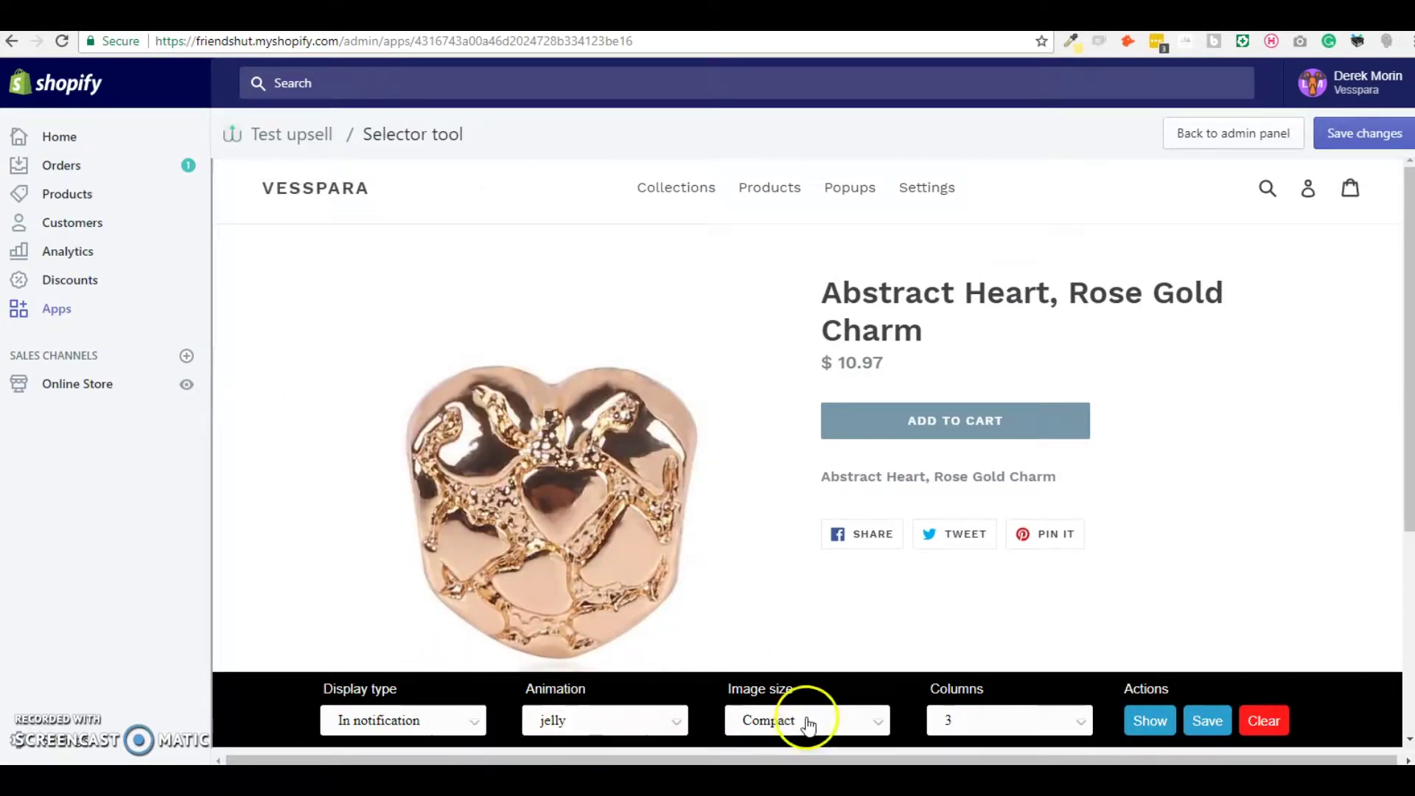
left_click(807, 720)
- Keep Medium upsell images and set the layout to 1 column, then bring up the Display type choices
left_click(802, 696)
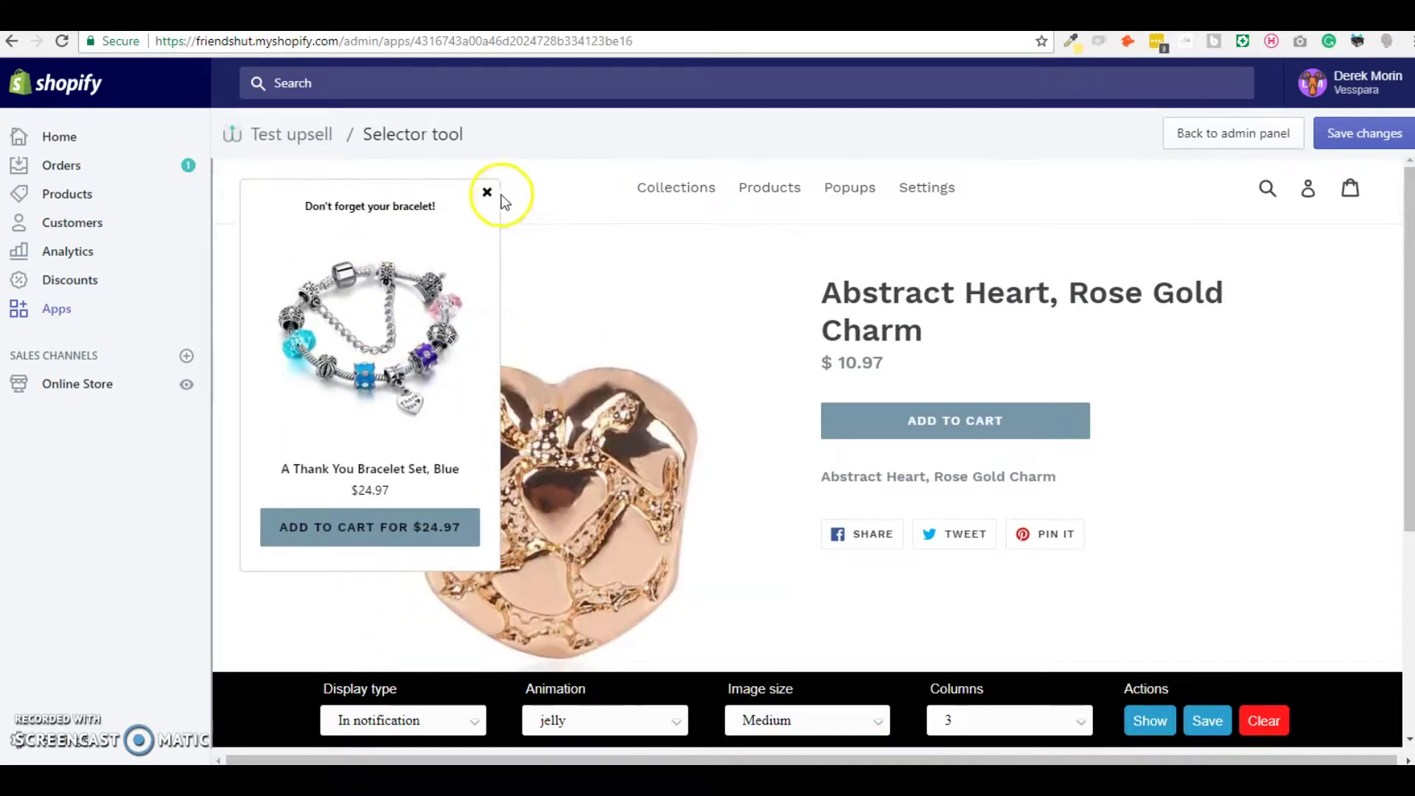
left_click(486, 192)
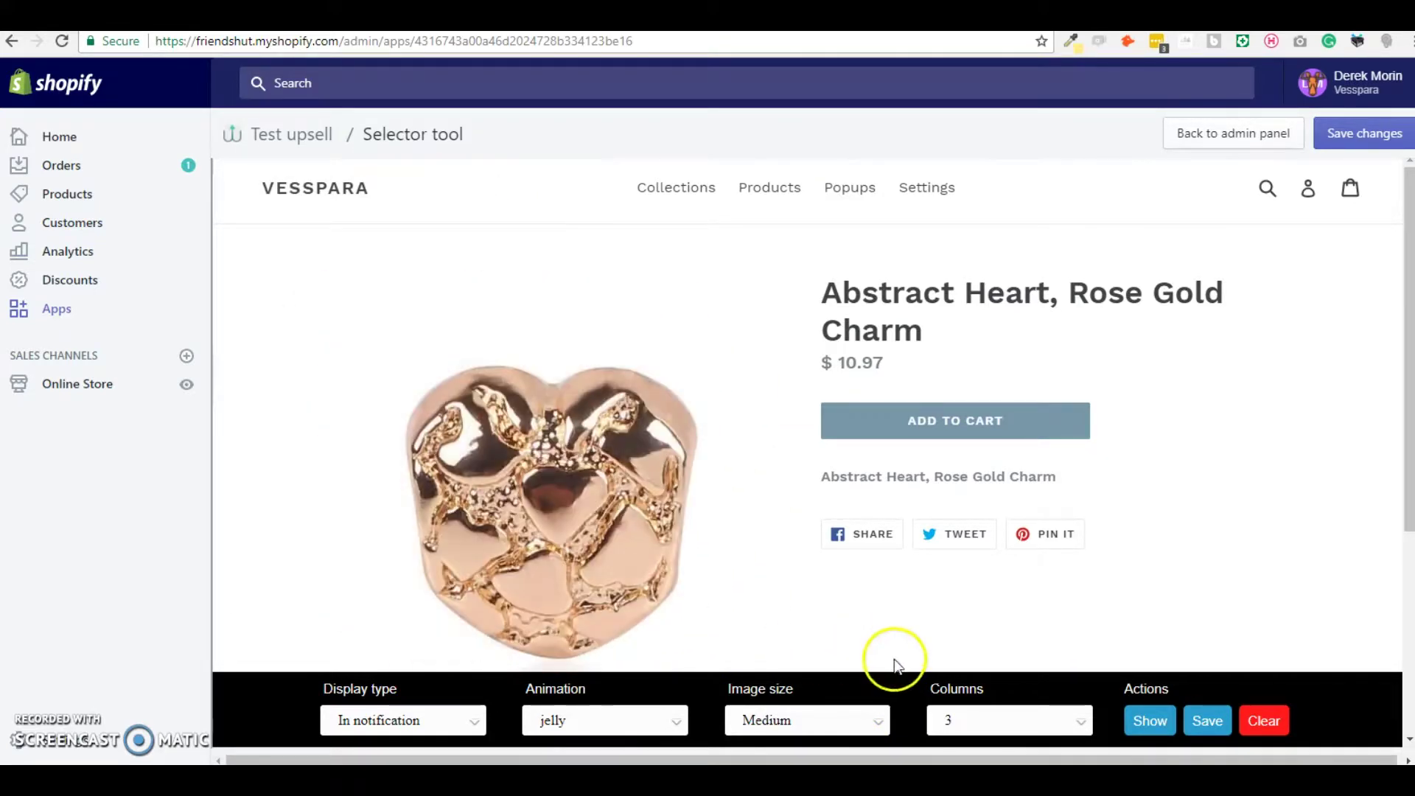
left_click(994, 726)
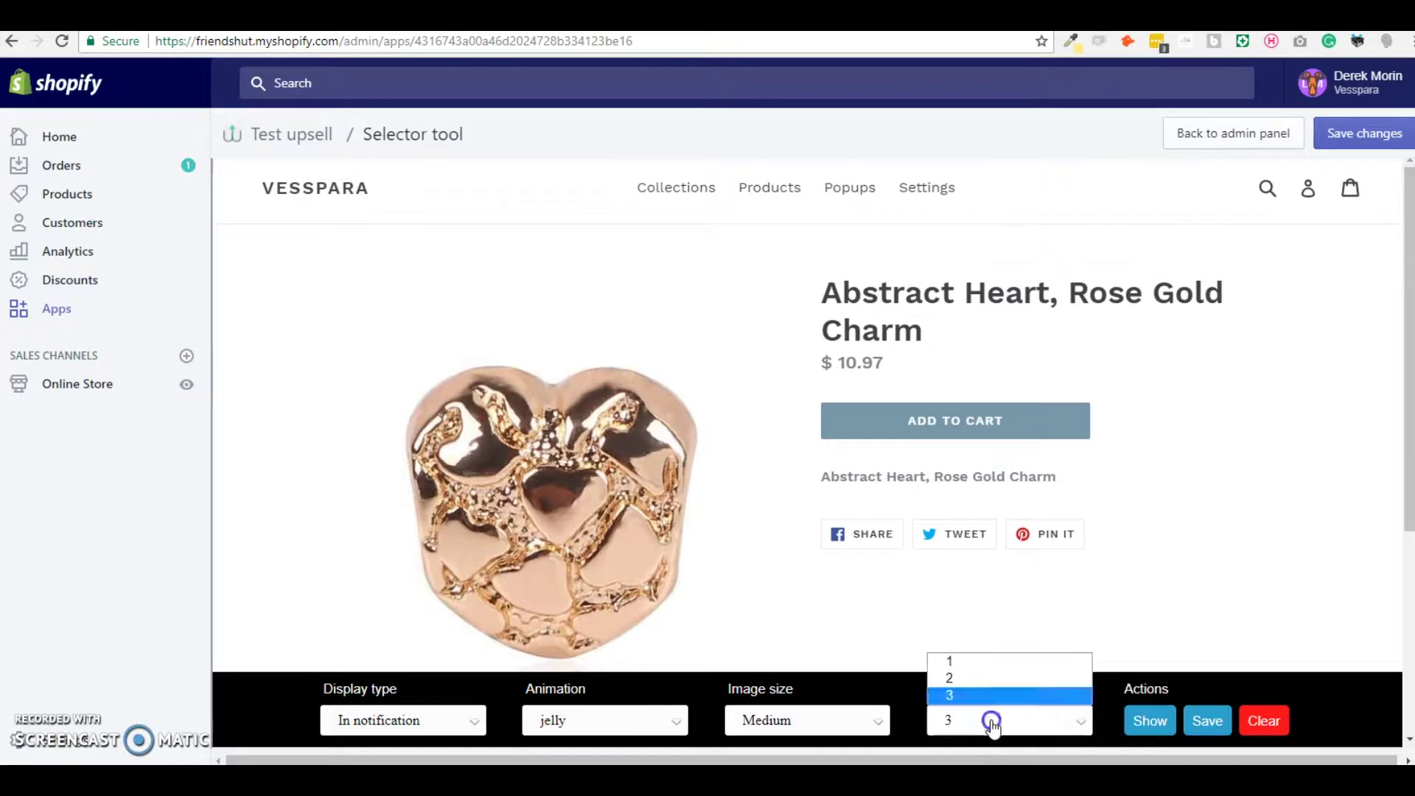
left_click(994, 665)
left_click(977, 720)
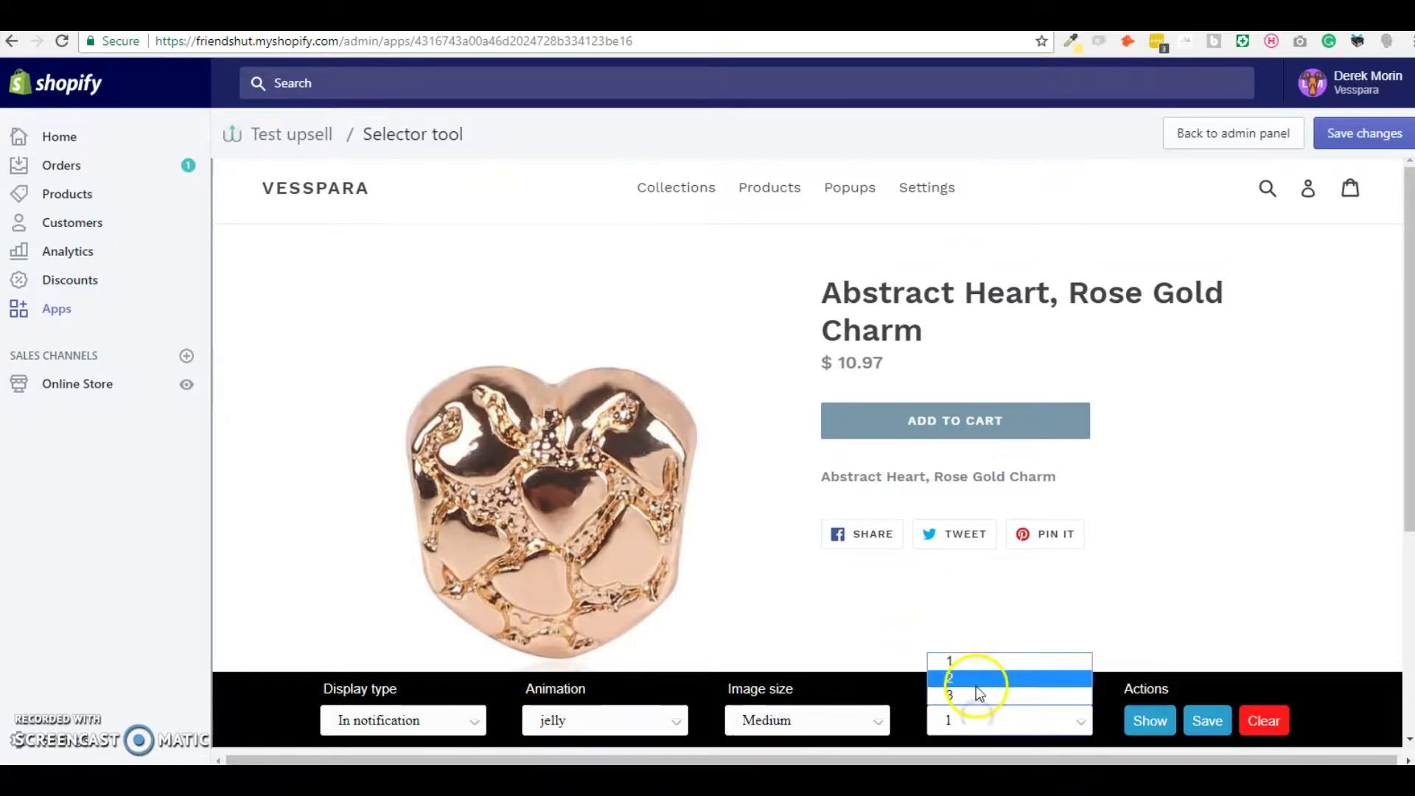
left_click(813, 722)
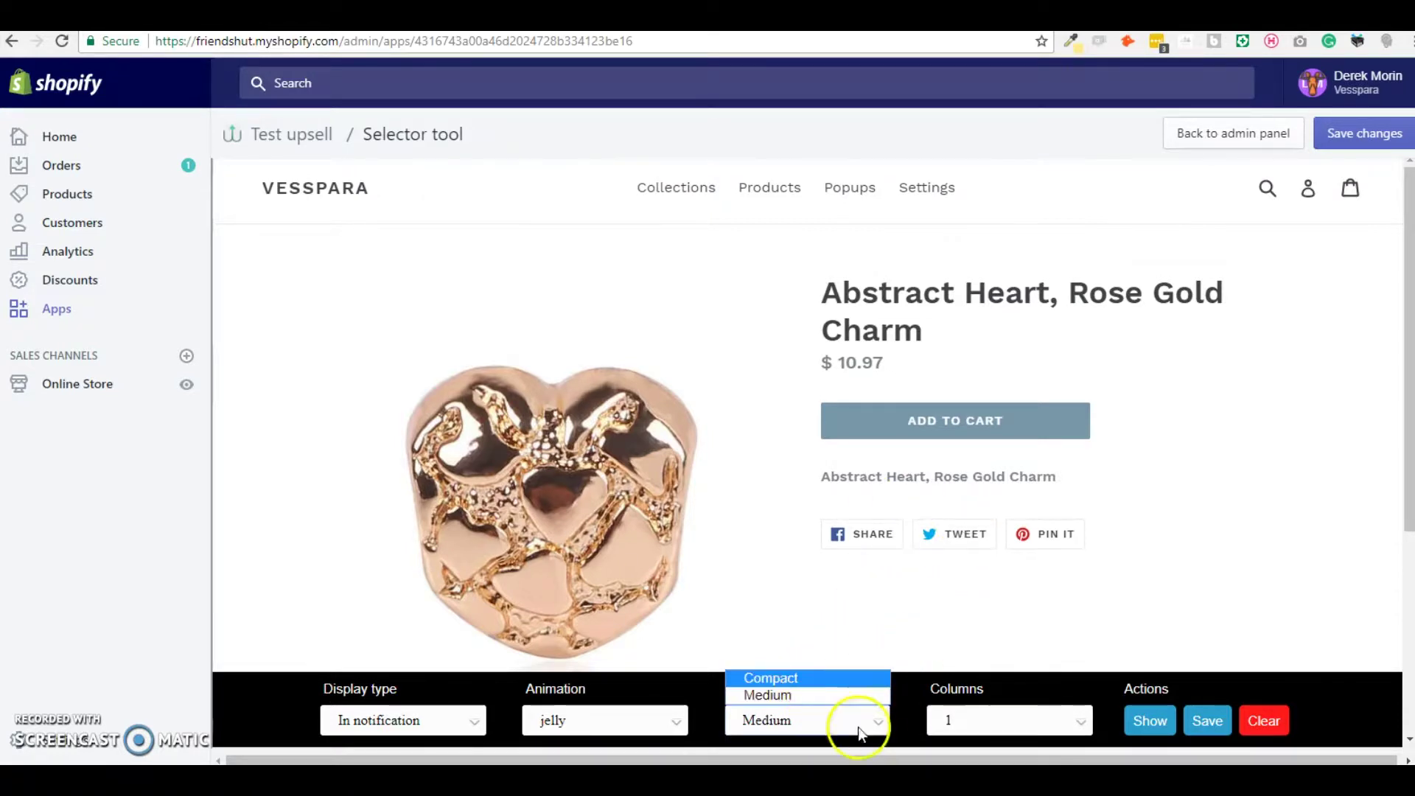
left_click(361, 722)
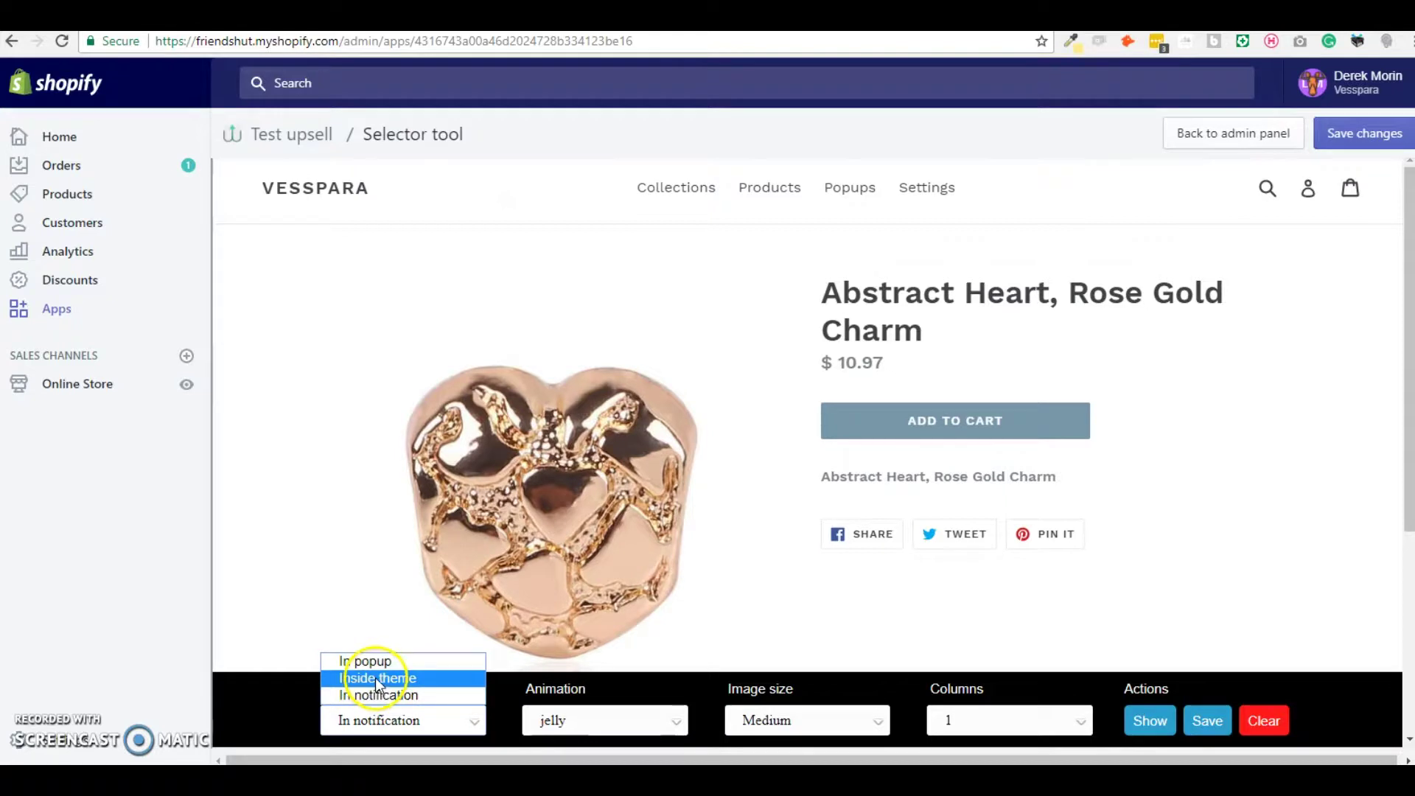
- Set Display type to Inside theme and place the upsell at the charm's social-sharing block
left_click(415, 678)
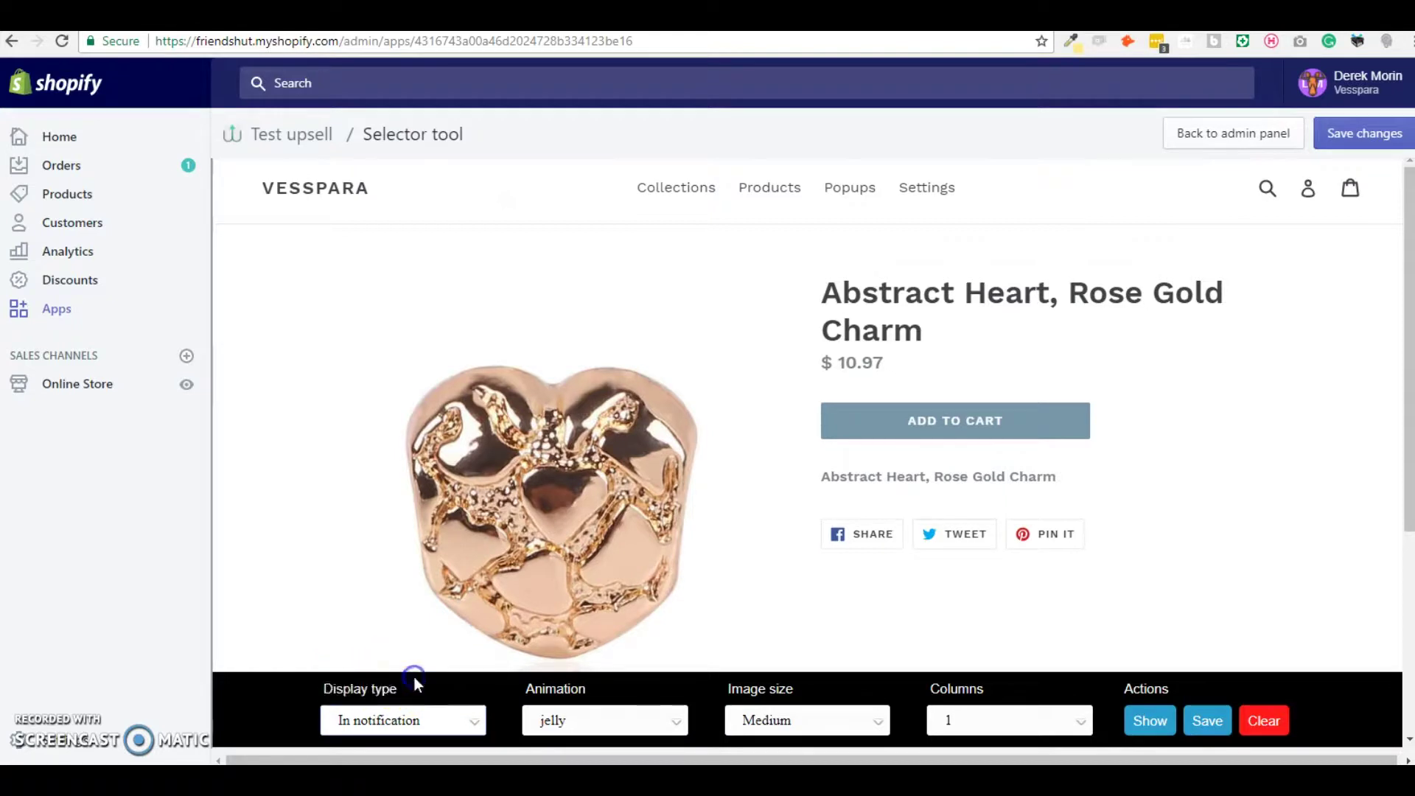
left_click(589, 728)
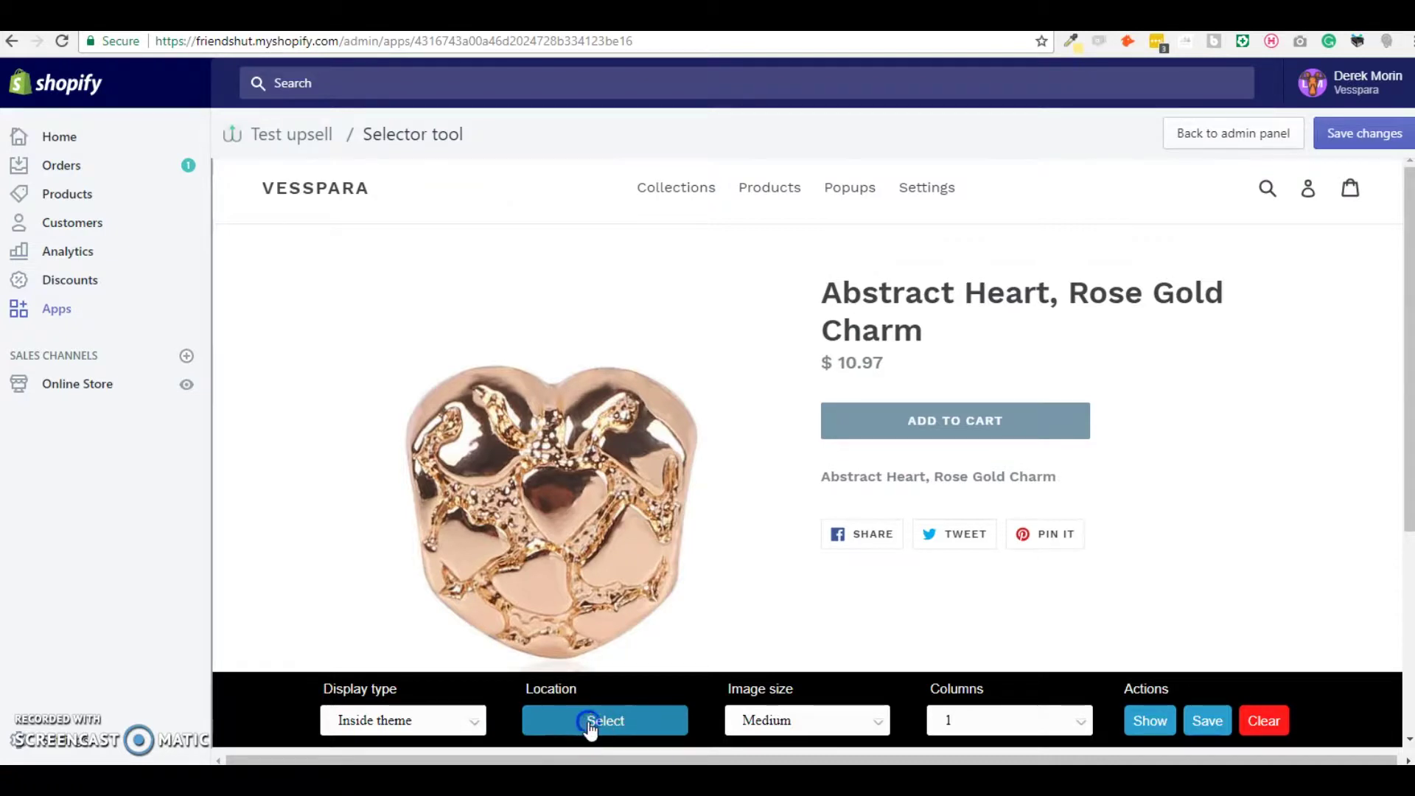
scroll(1146, 531, "down", 1)
scroll(1146, 531, "down", 3)
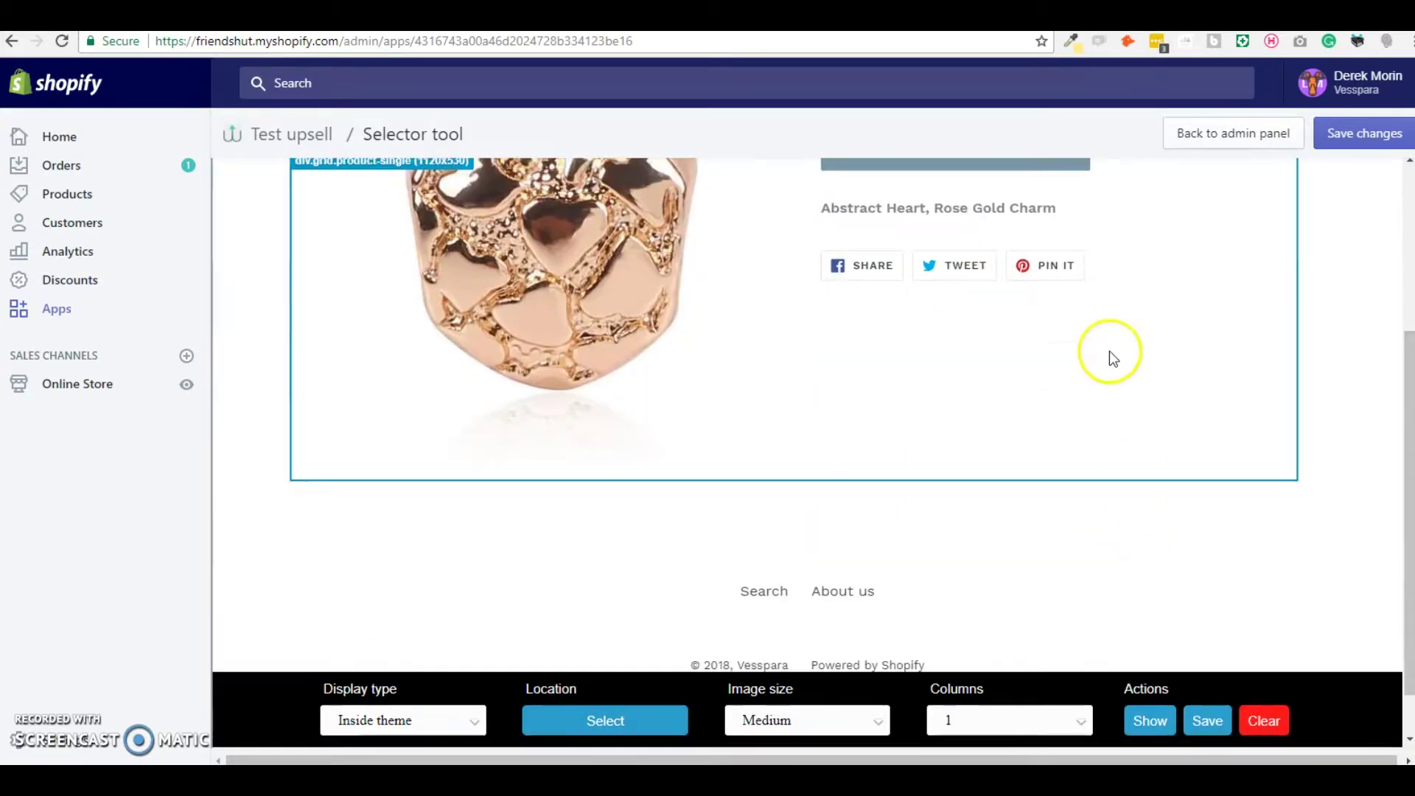
left_click(1162, 288)
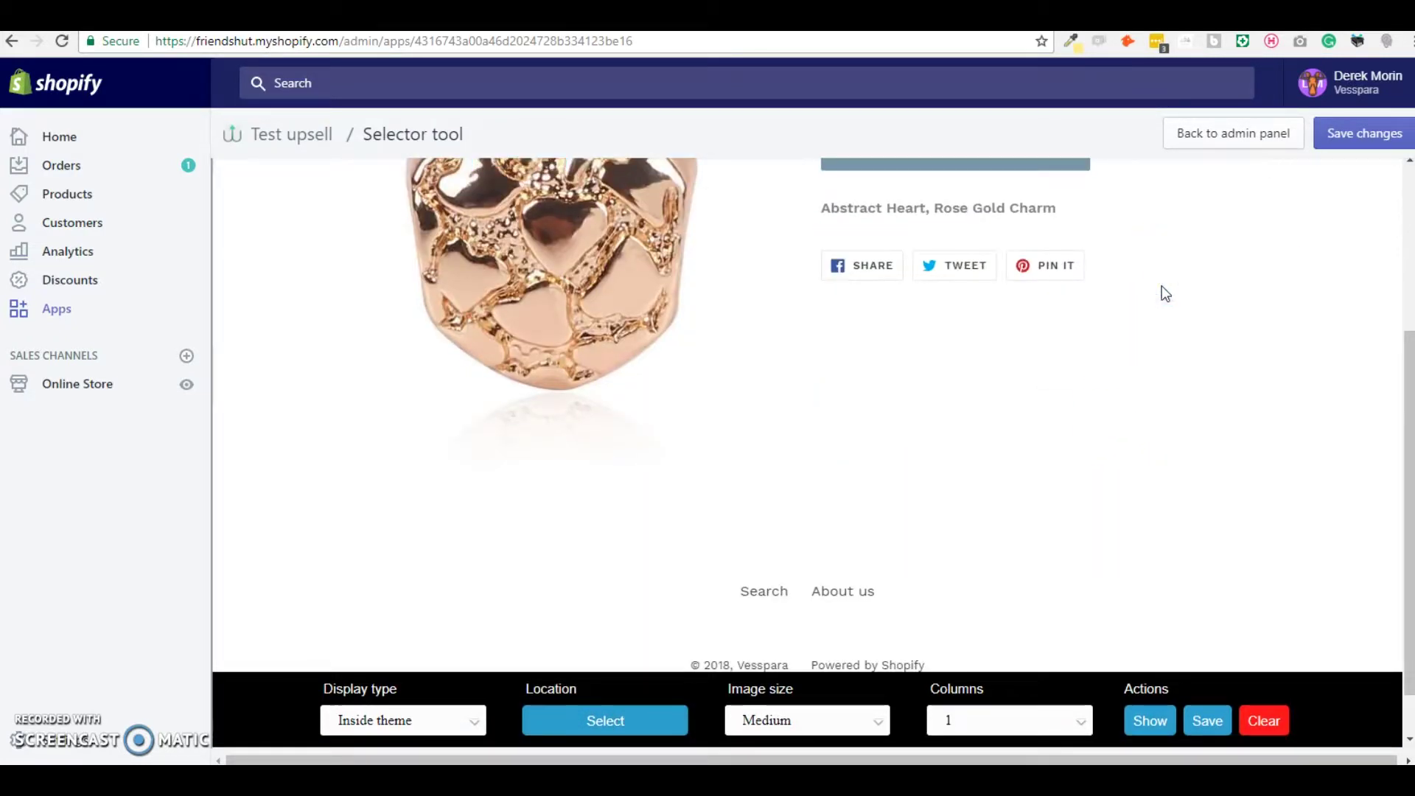
left_click(1166, 301)
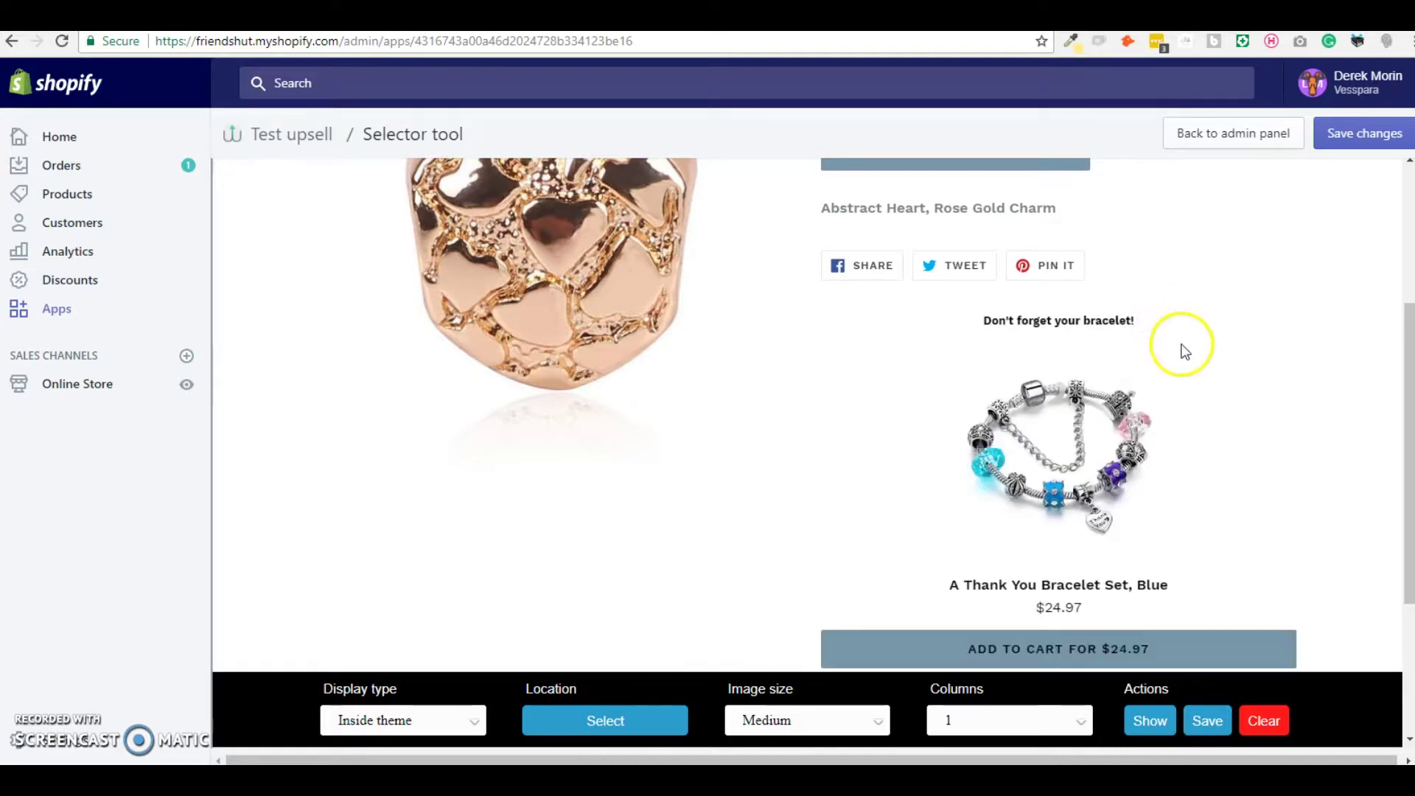
scroll(533, 298, "up", 4)
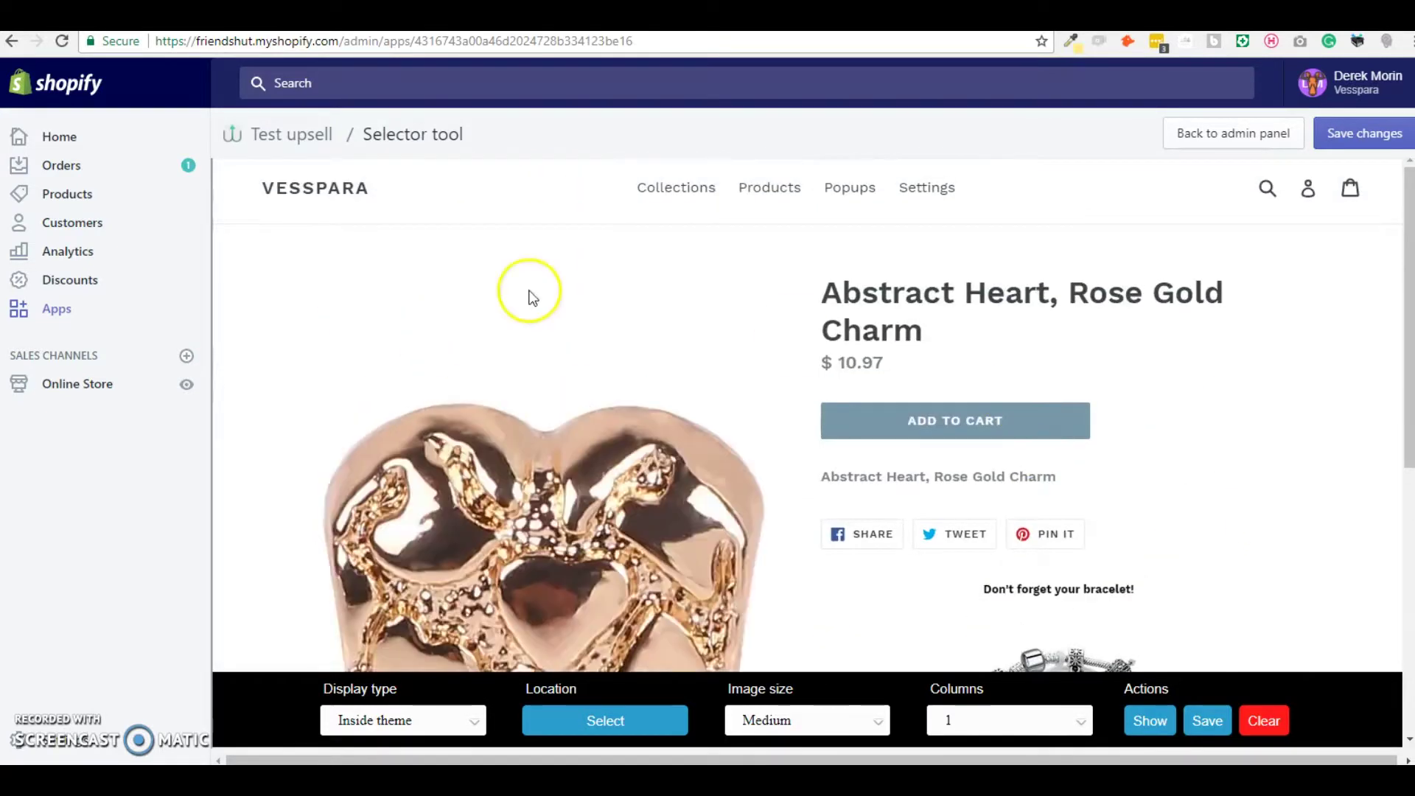
scroll(1029, 427, "down", 5)
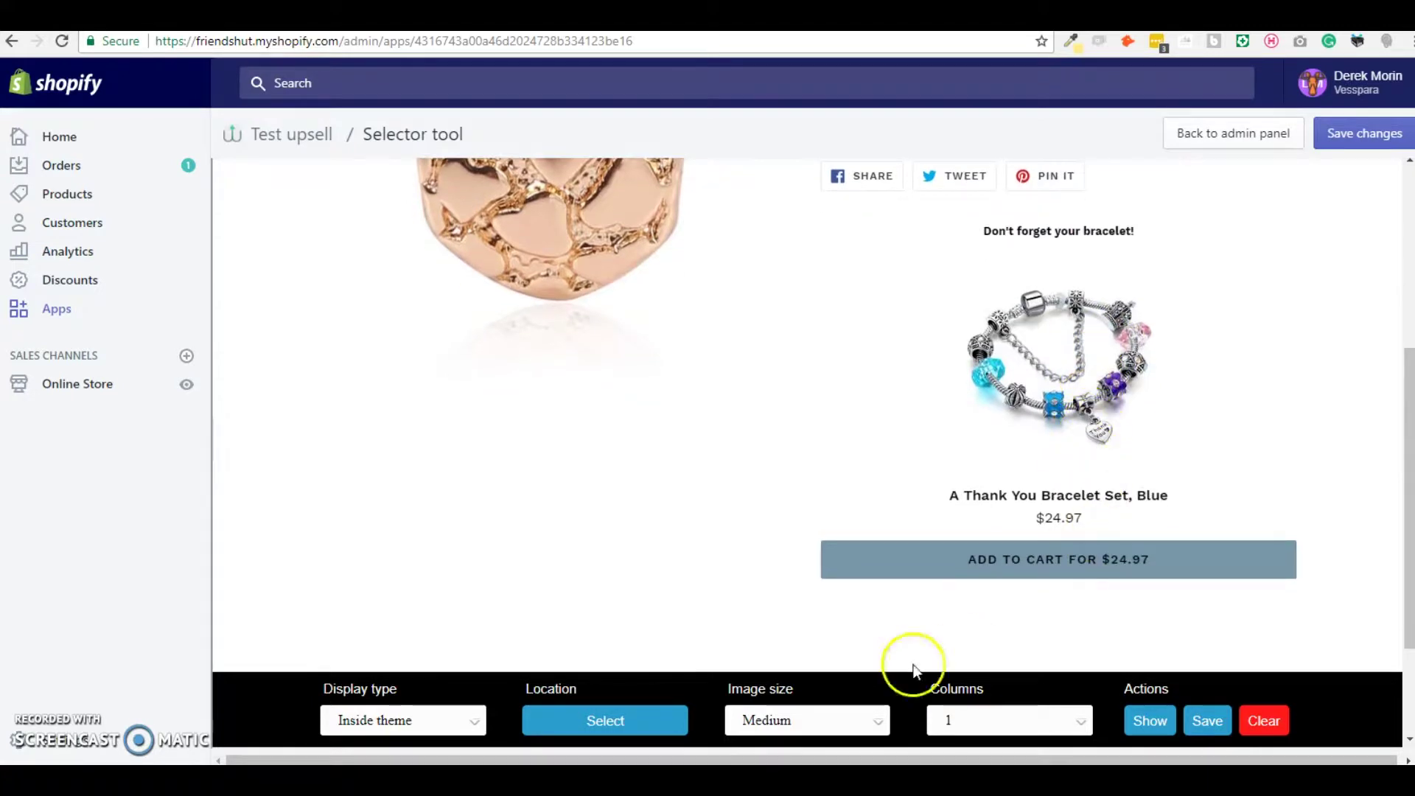
- Try Compact images and 3 columns, then revert to Medium images in 1 column
left_click(815, 724)
left_click(808, 674)
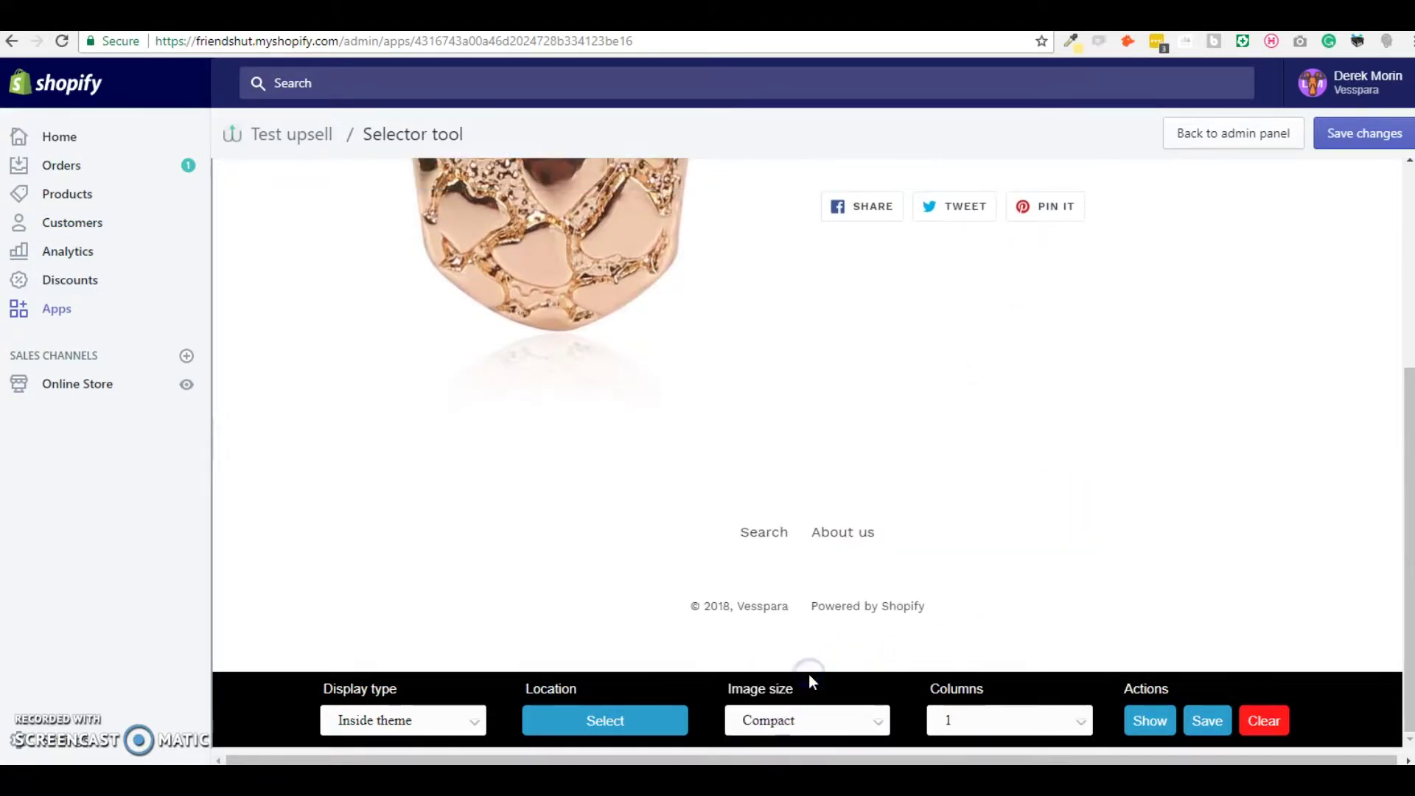
left_click(837, 723)
left_click(847, 696)
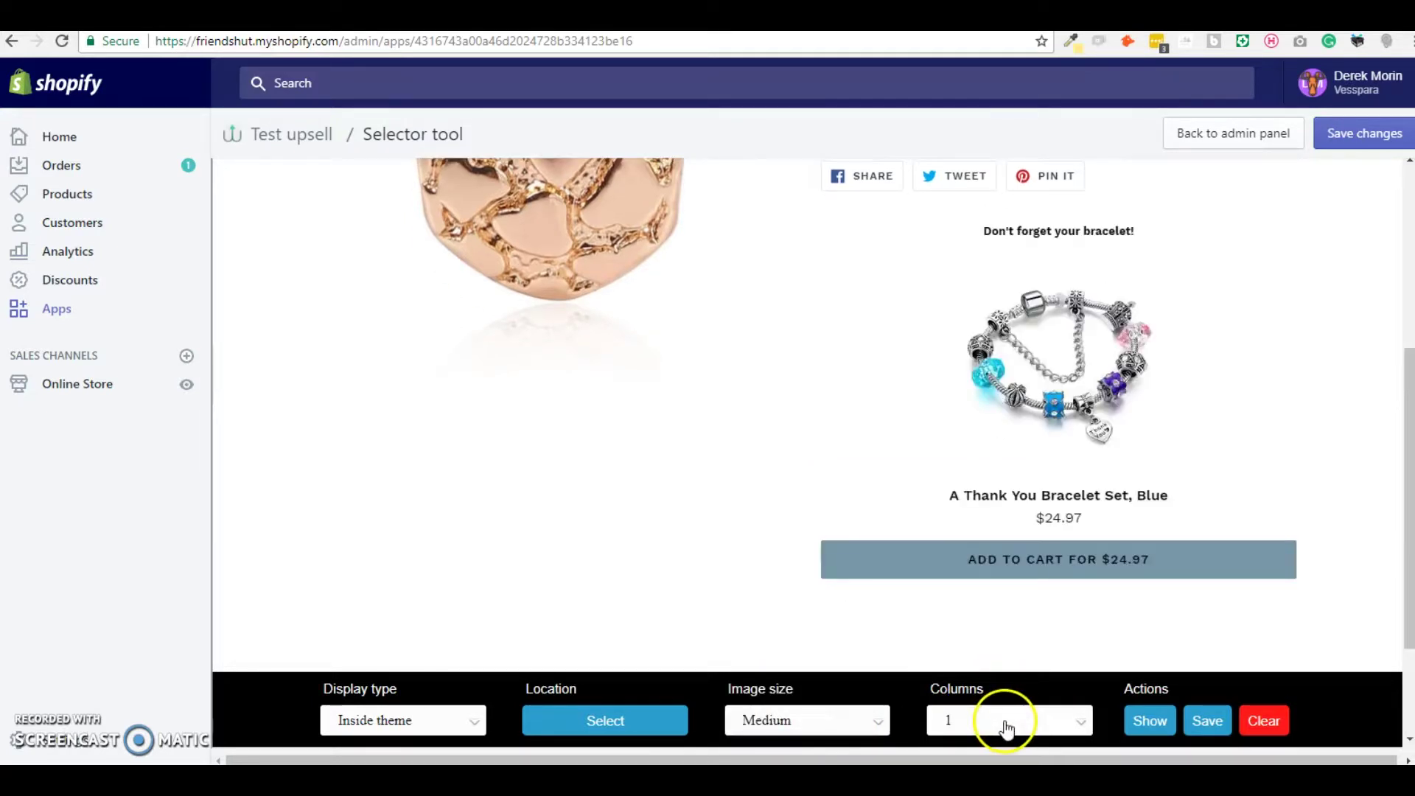
left_click(1007, 729)
left_click(1011, 690)
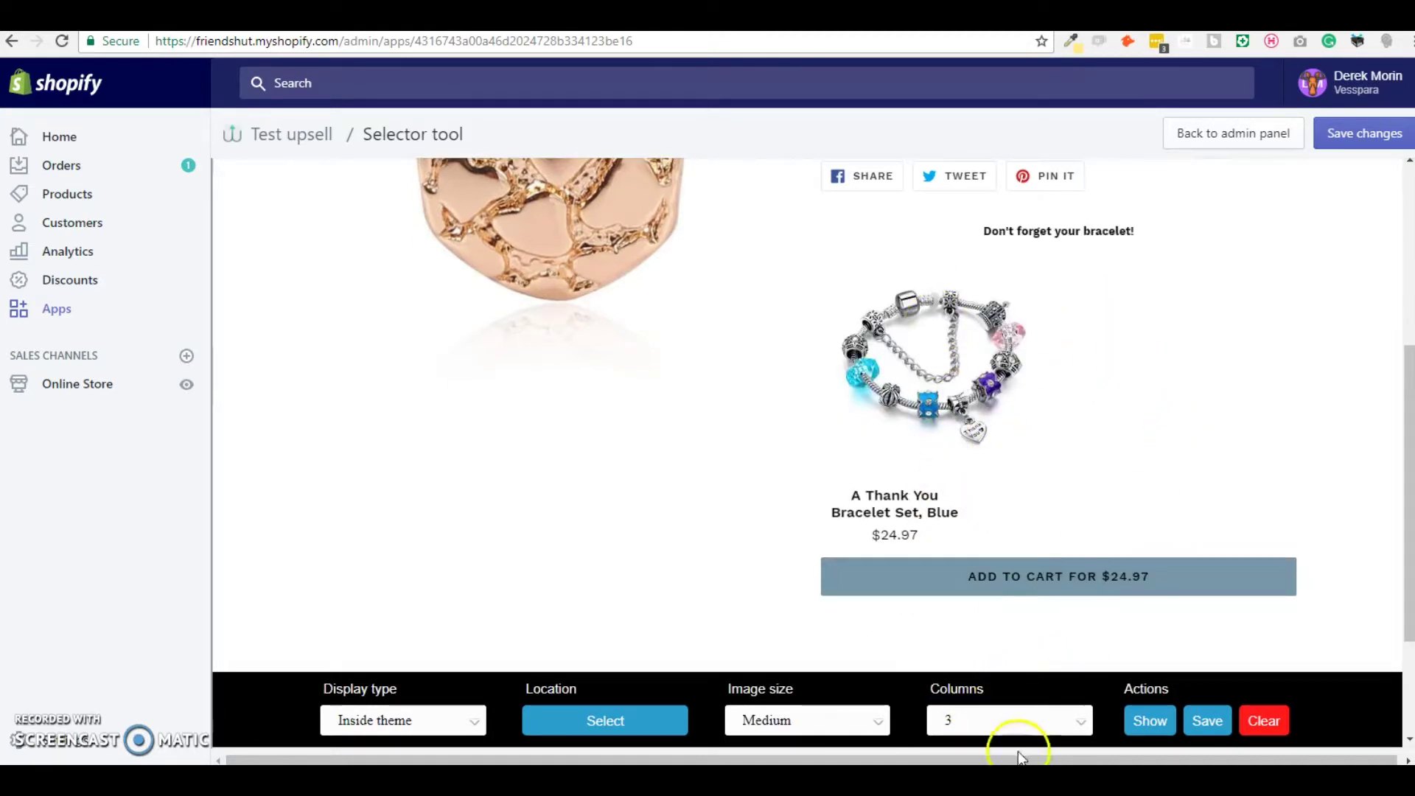
left_click(1008, 720)
left_click(1001, 669)
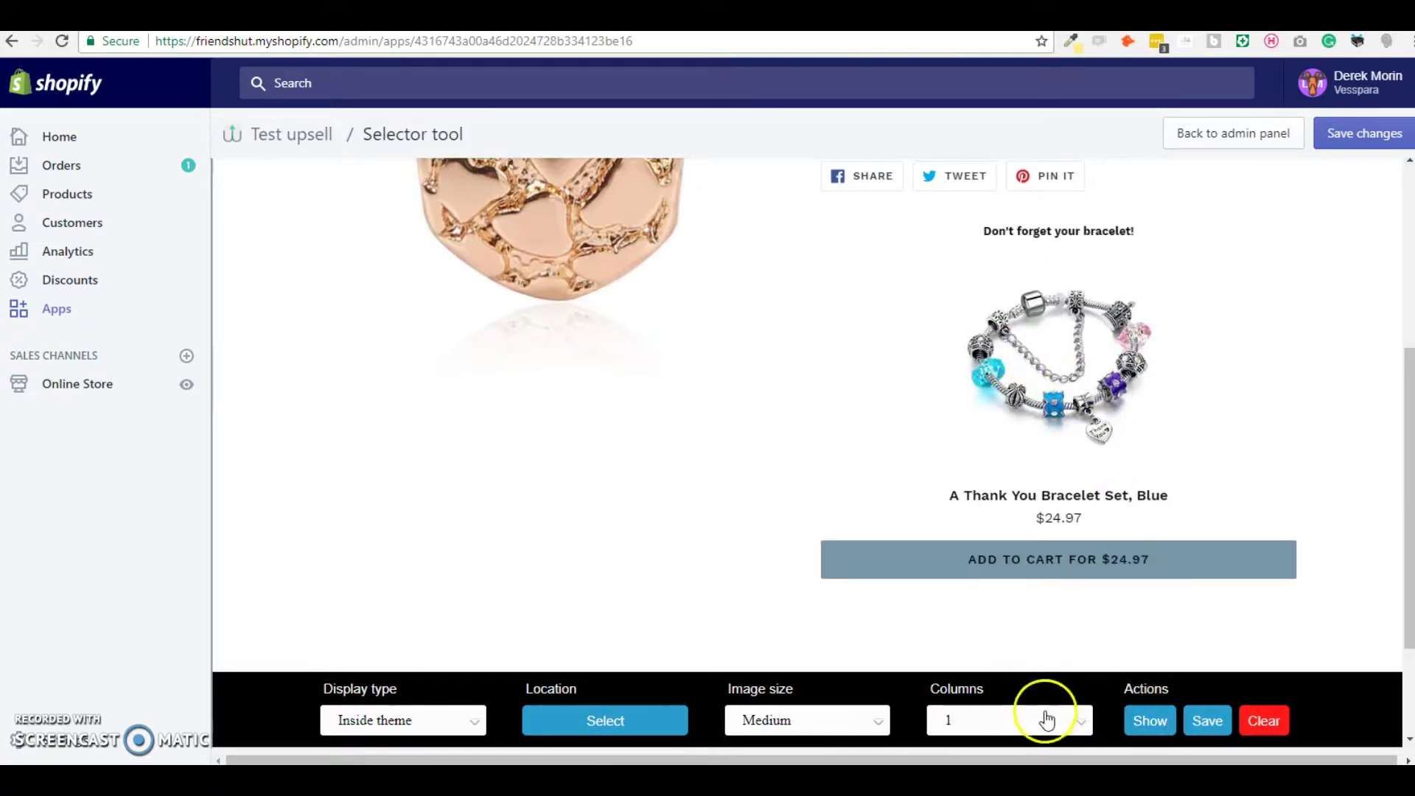
- Save the upsell placement, return to the admin panel, and reload the charm's store page
left_click(1201, 720)
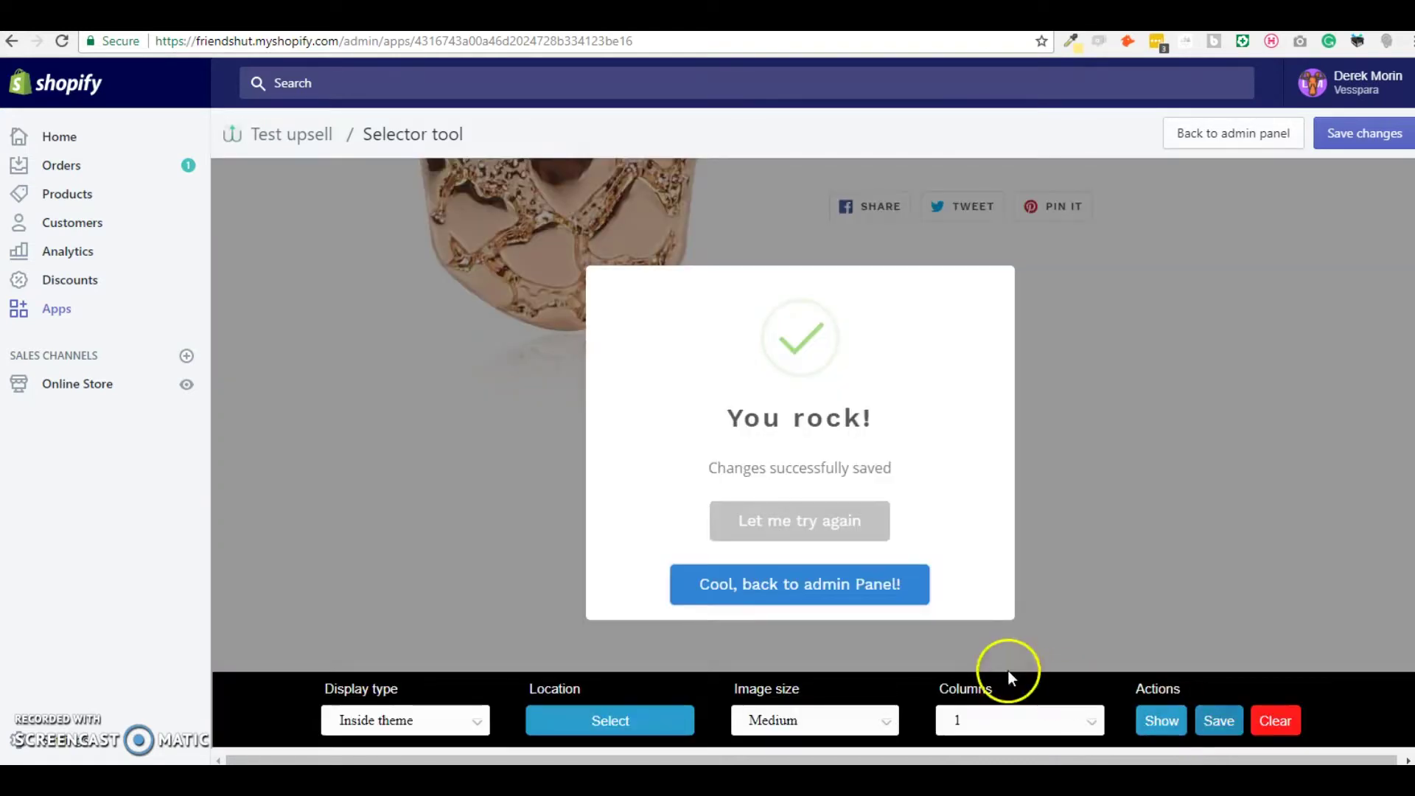
left_click(877, 586)
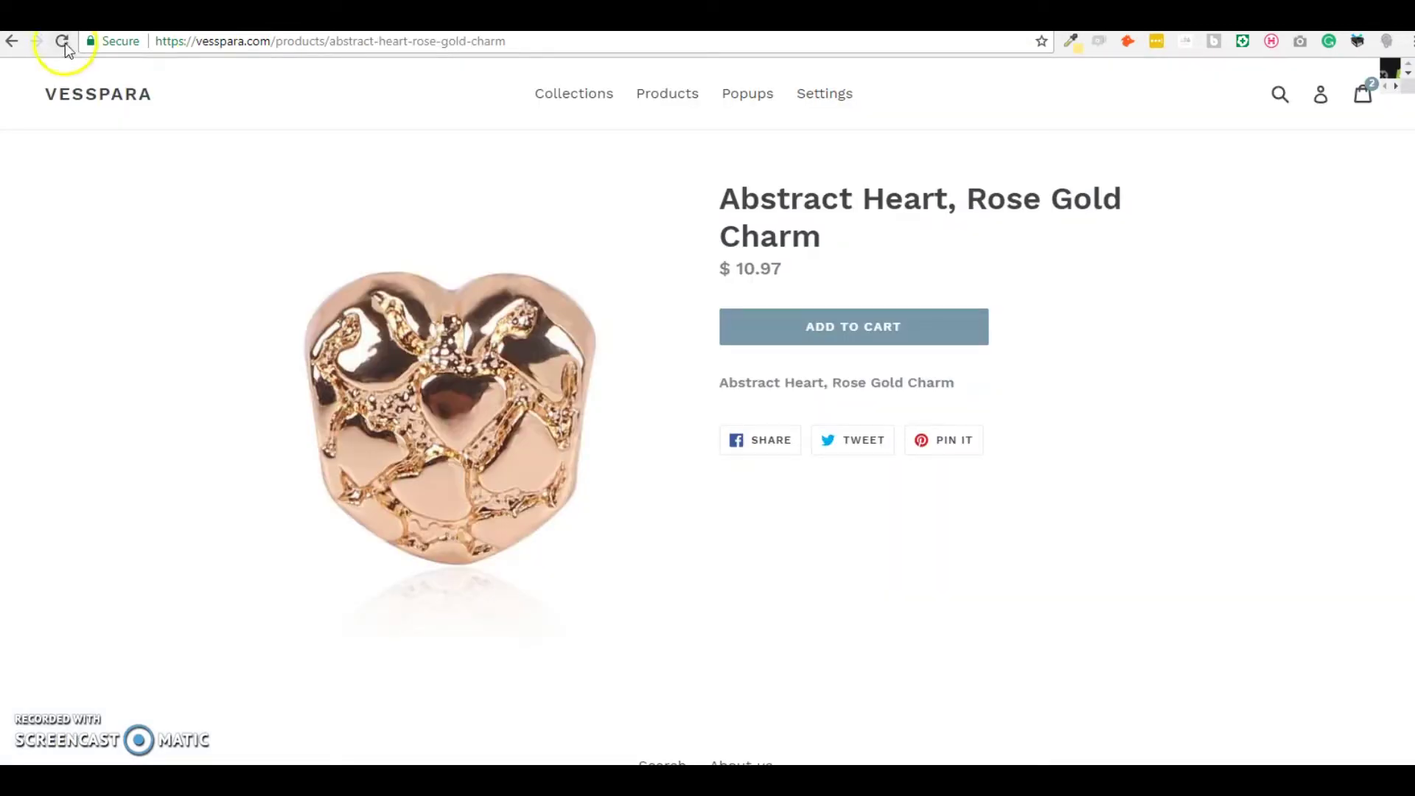
left_click(62, 41)
- Scroll the charm page to check the 'Don't forget your bracelet!' block below the share buttons
scroll(742, 356, "down", 4)
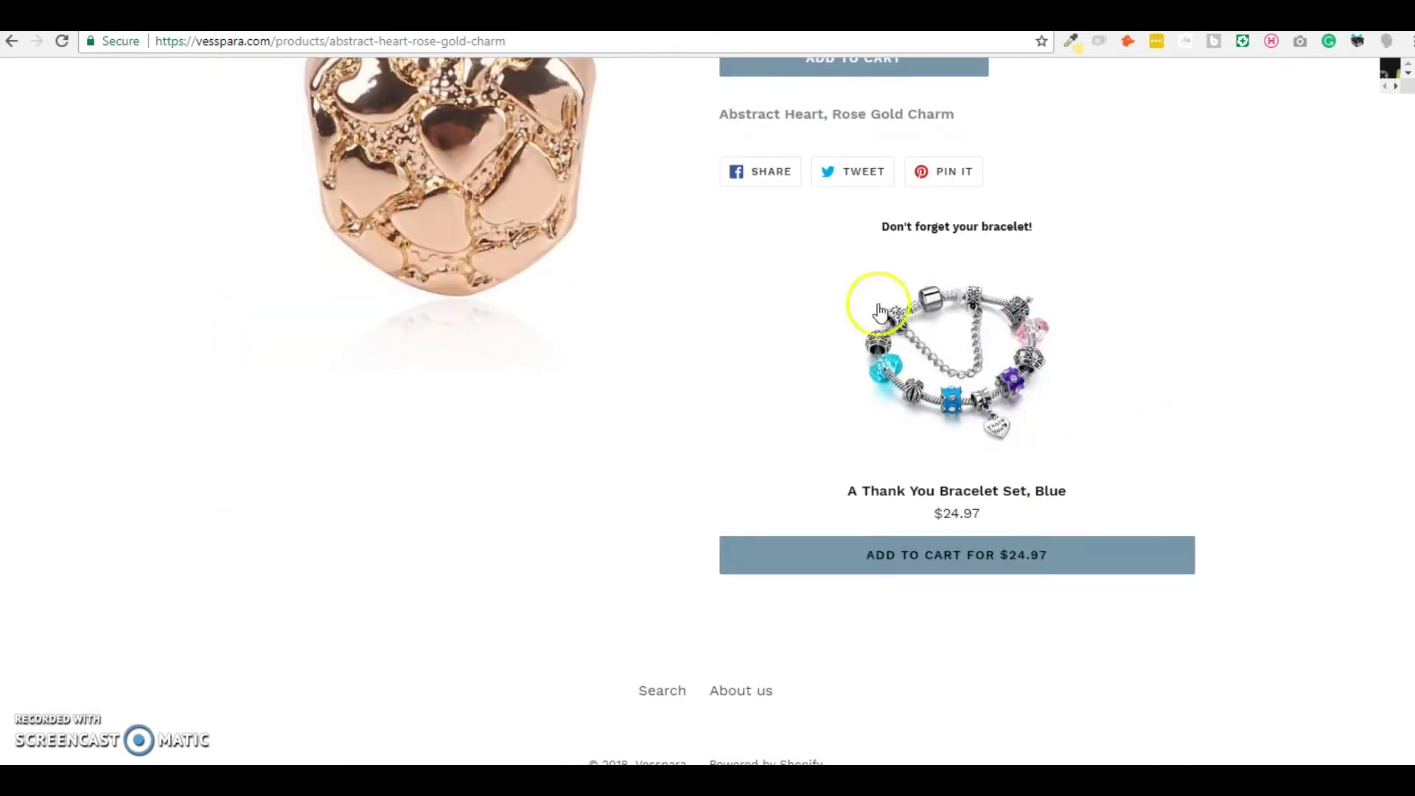
scroll(844, 373, "up", 3)
scroll(859, 384, "down", 3)
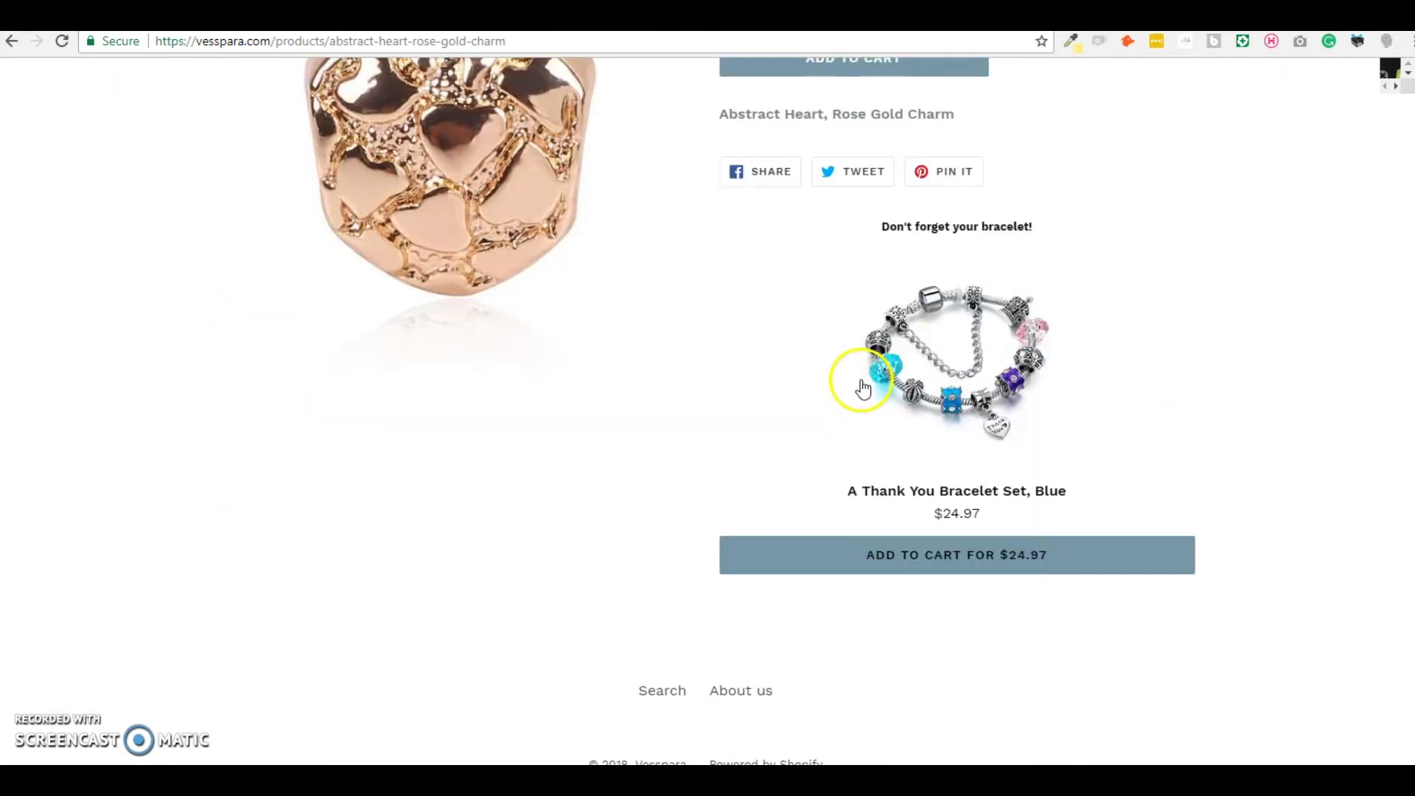
scroll(1052, 347, "up", 3)
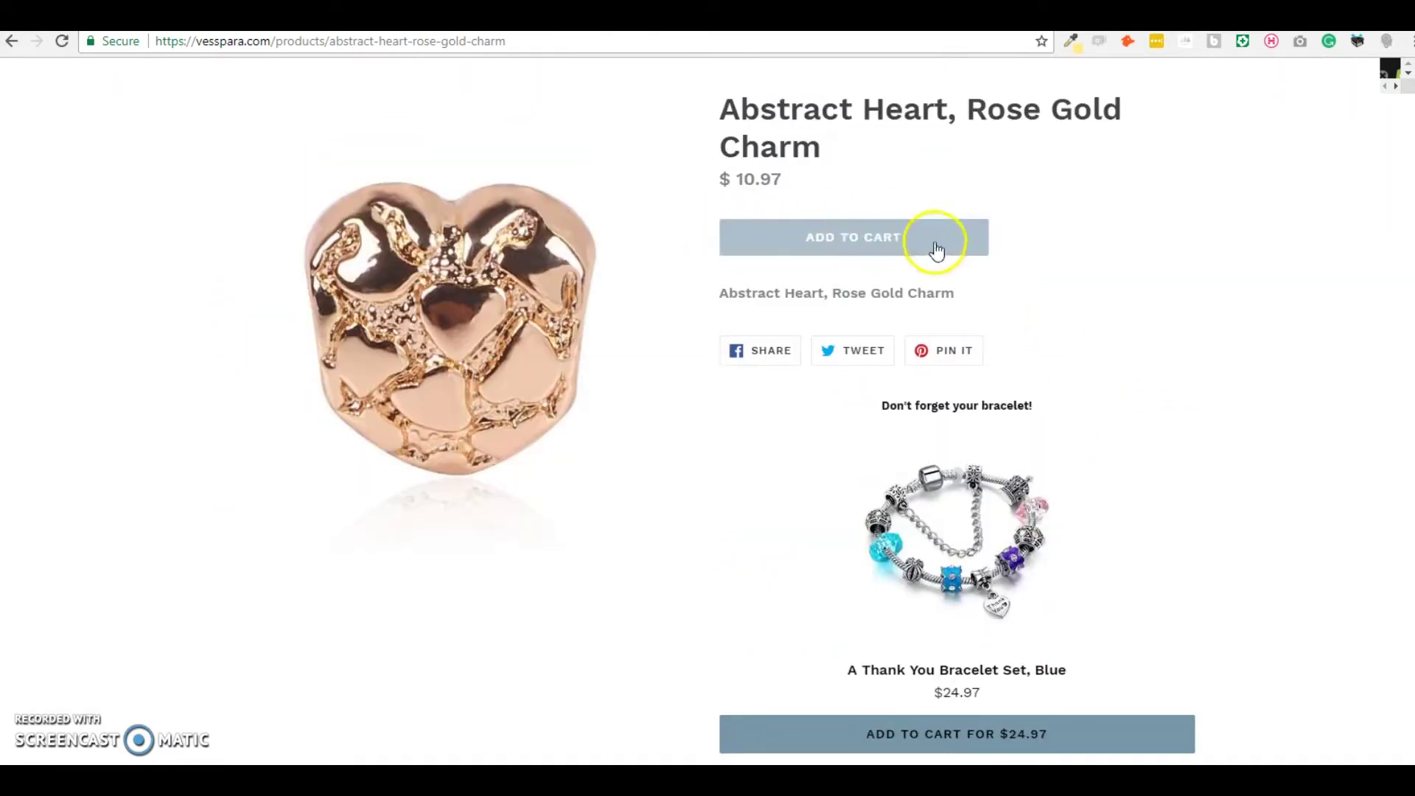
- Add the Abstract Heart, Rose Gold Charm to the cart and return to the admin tab
left_click(937, 251)
scroll(1155, 655, "up", 2)
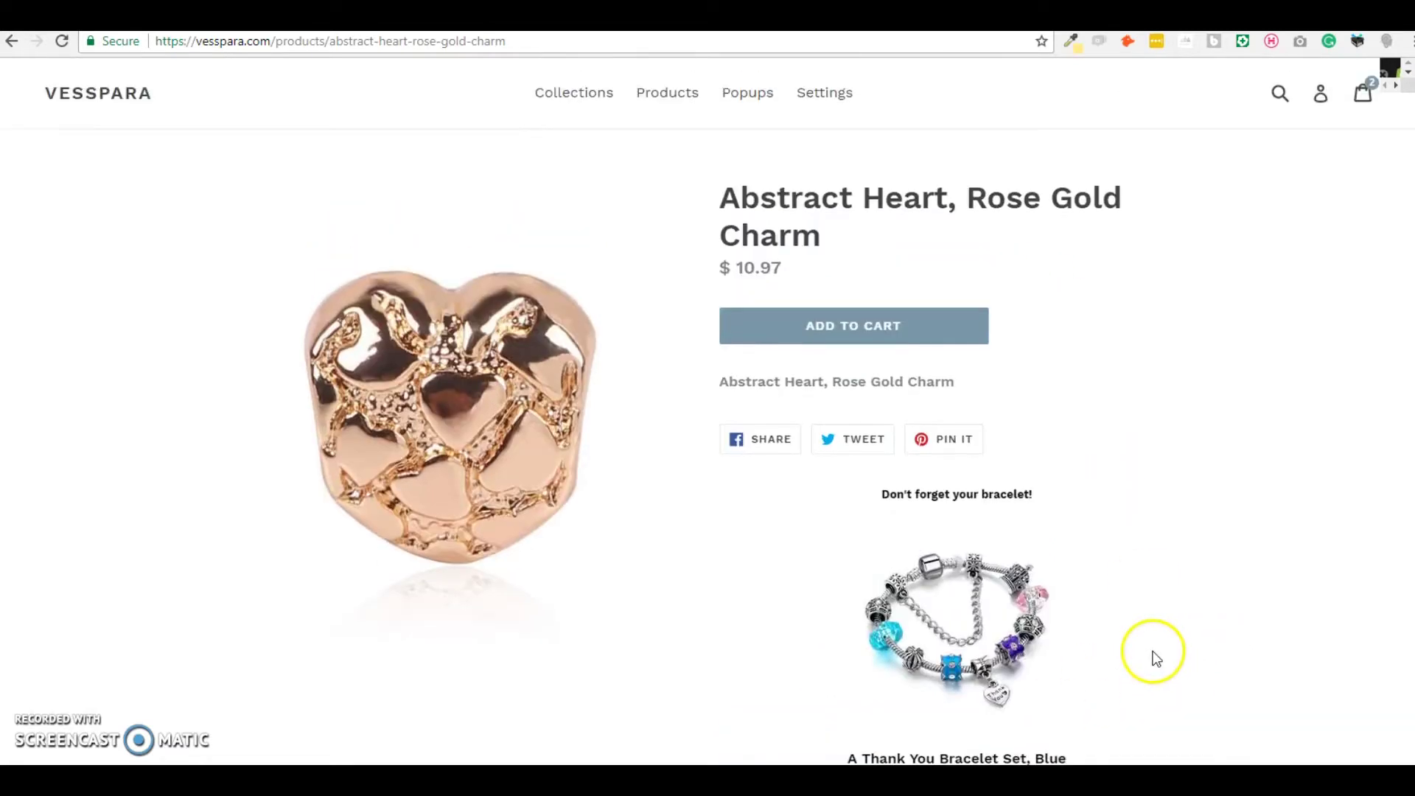
scroll(1154, 654, "down", 2)
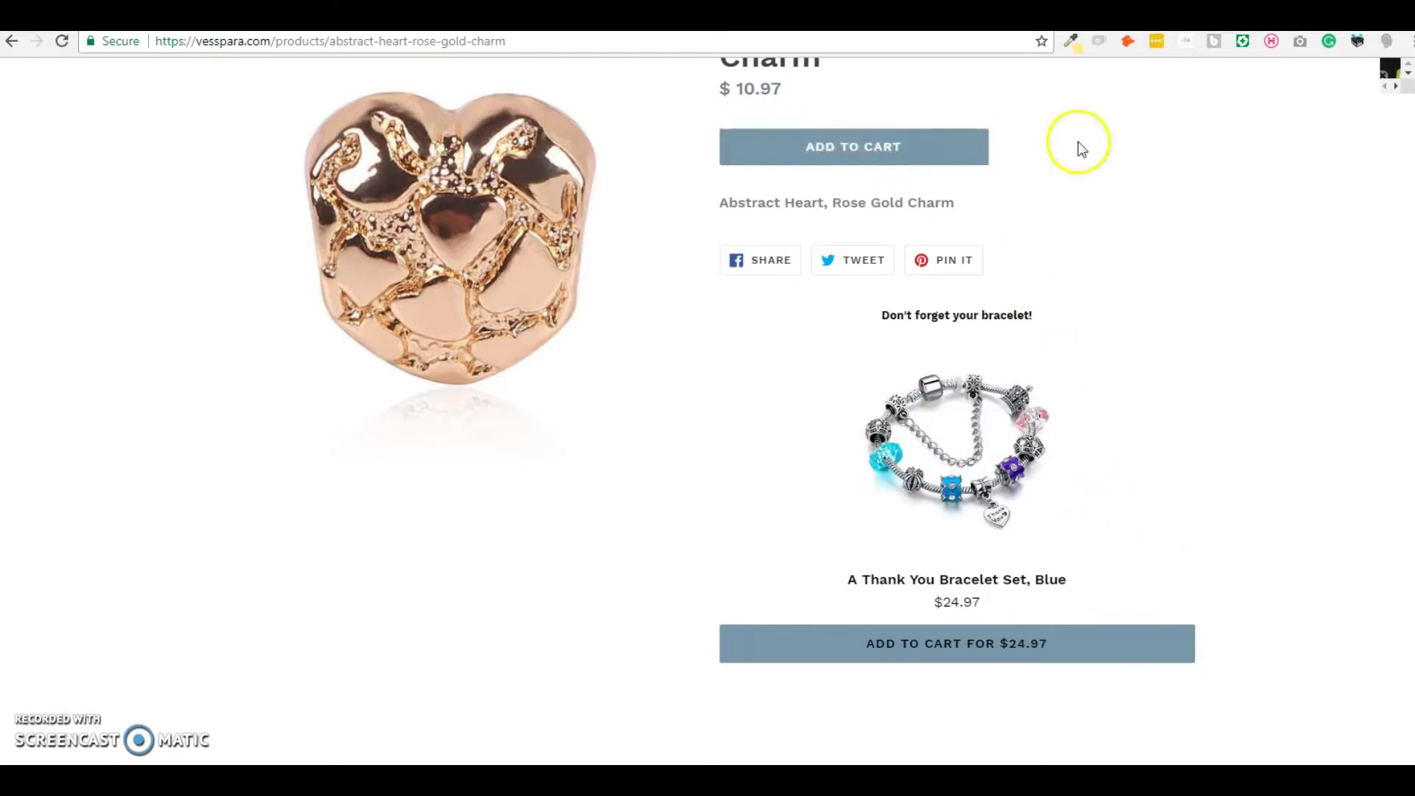
scroll(950, 193, "up", 1)
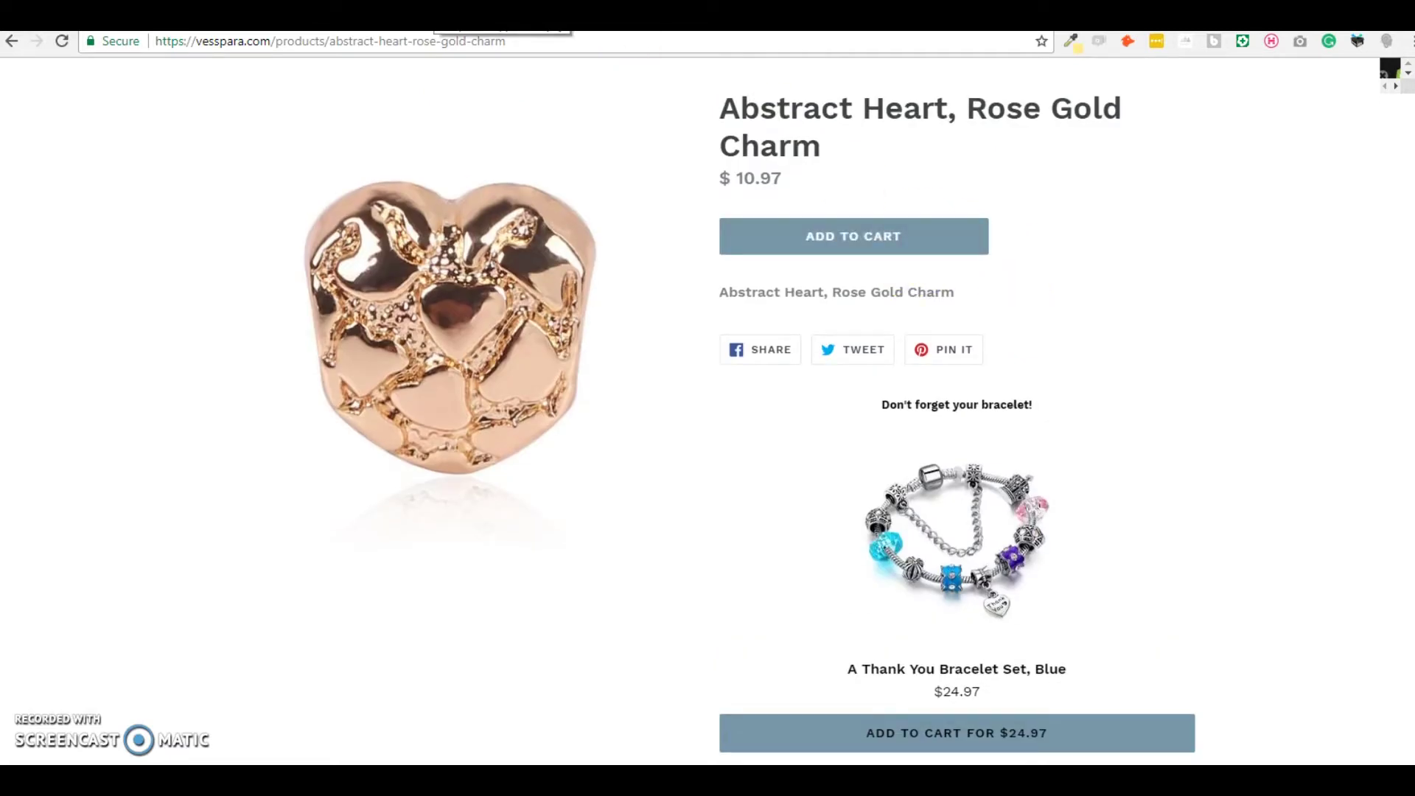
key("ctrl+Tab")
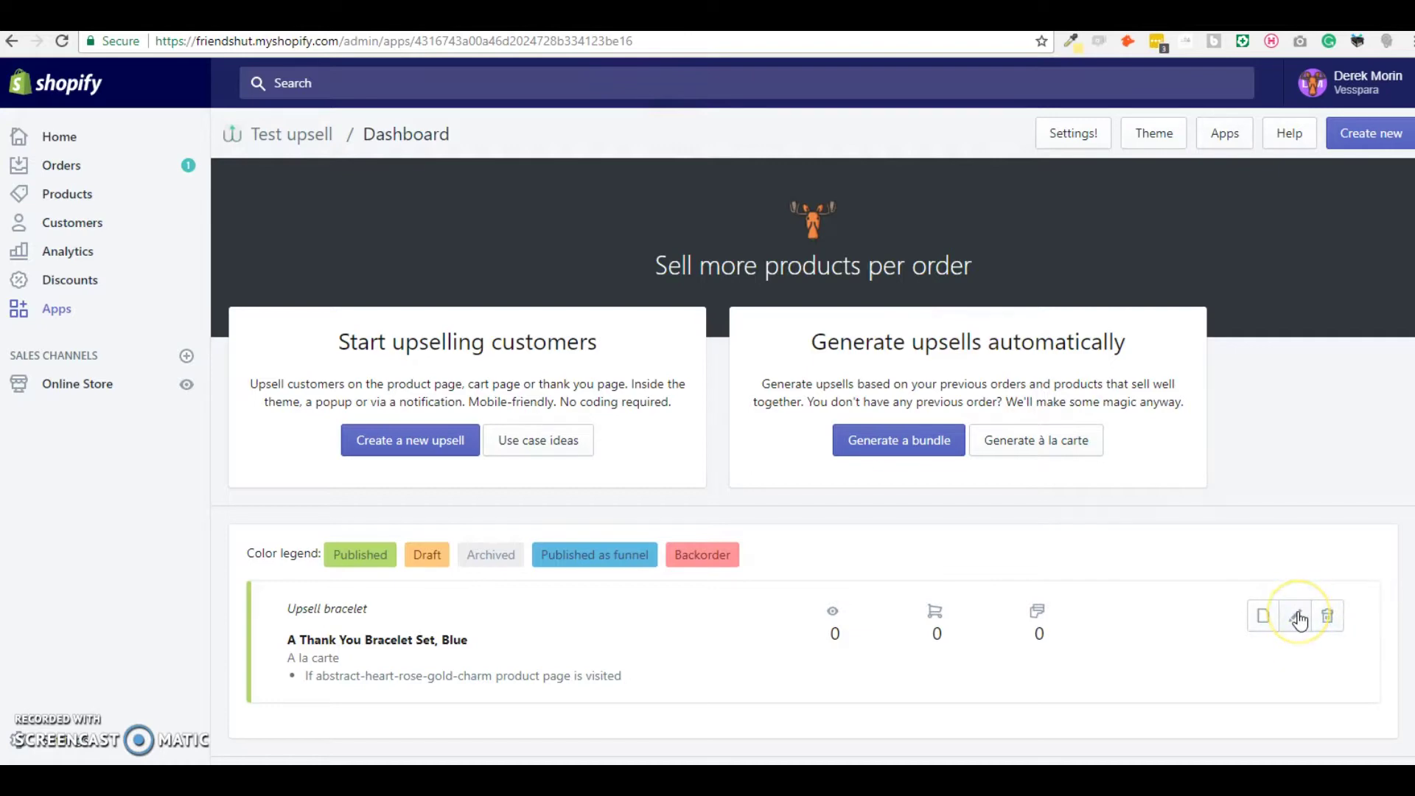
- Set the Add to cart button text colour to white (#ffffff), save, and reload the charm page
left_click(1073, 134)
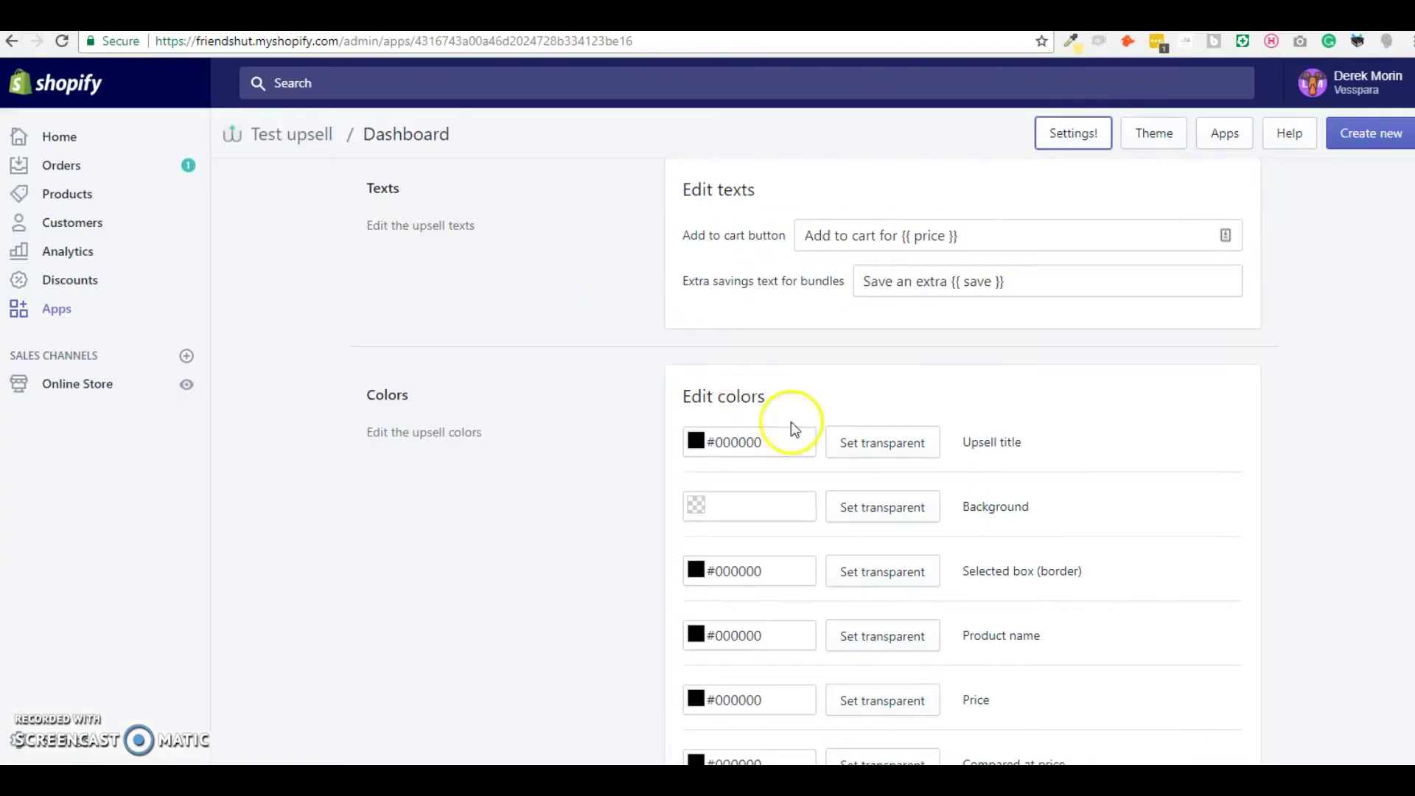
scroll(811, 442, "down", 3)
scroll(841, 461, "down", 2)
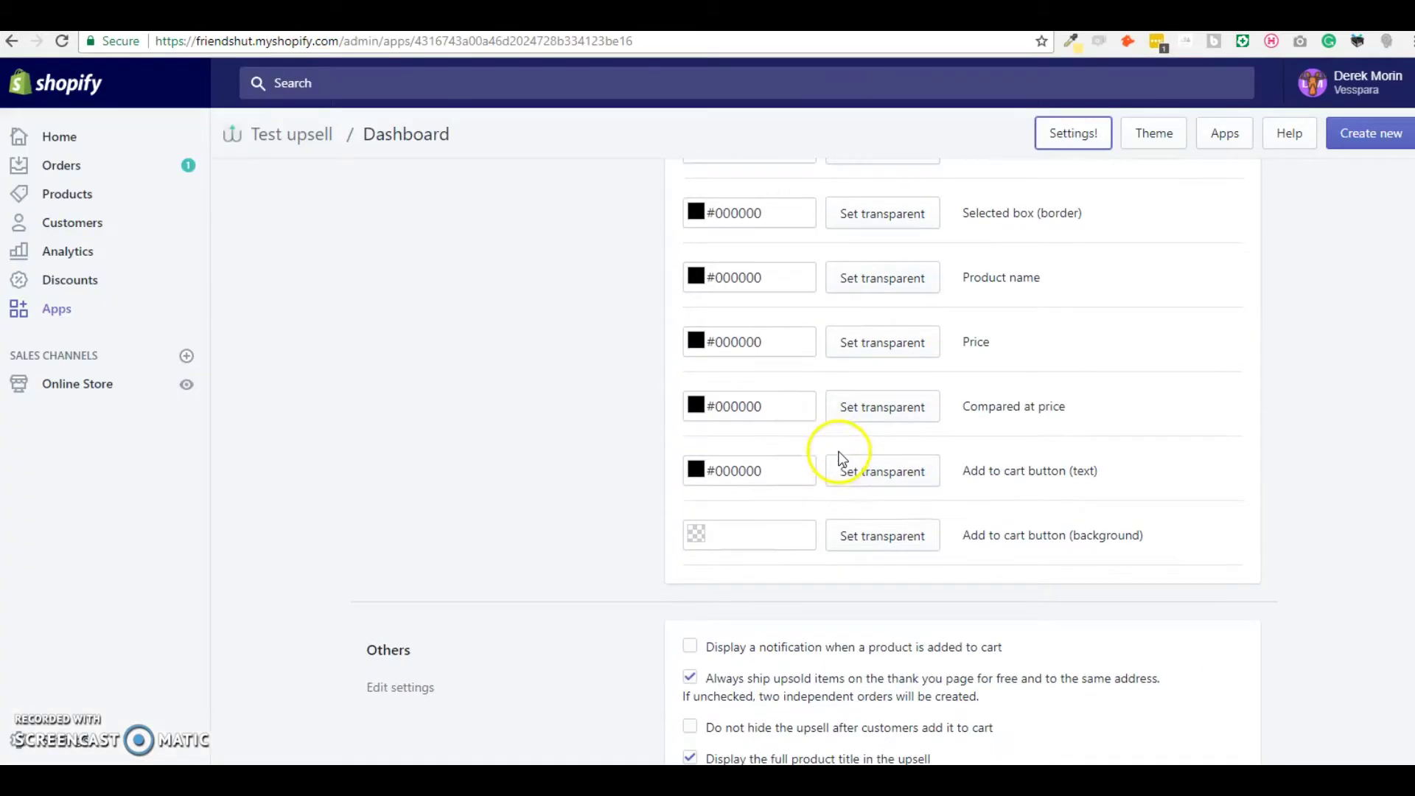
left_click(696, 470)
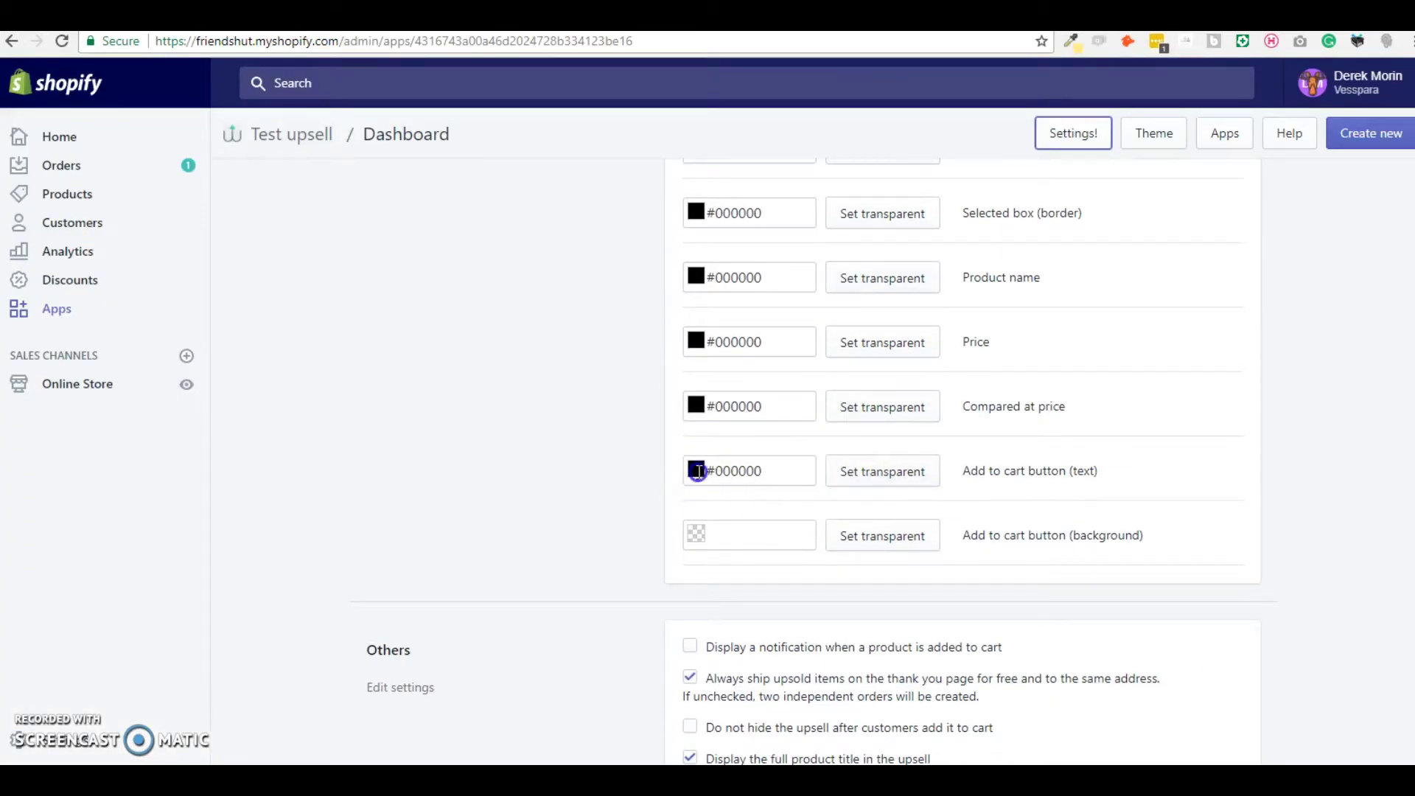
left_click_drag(701, 490, 667, 483)
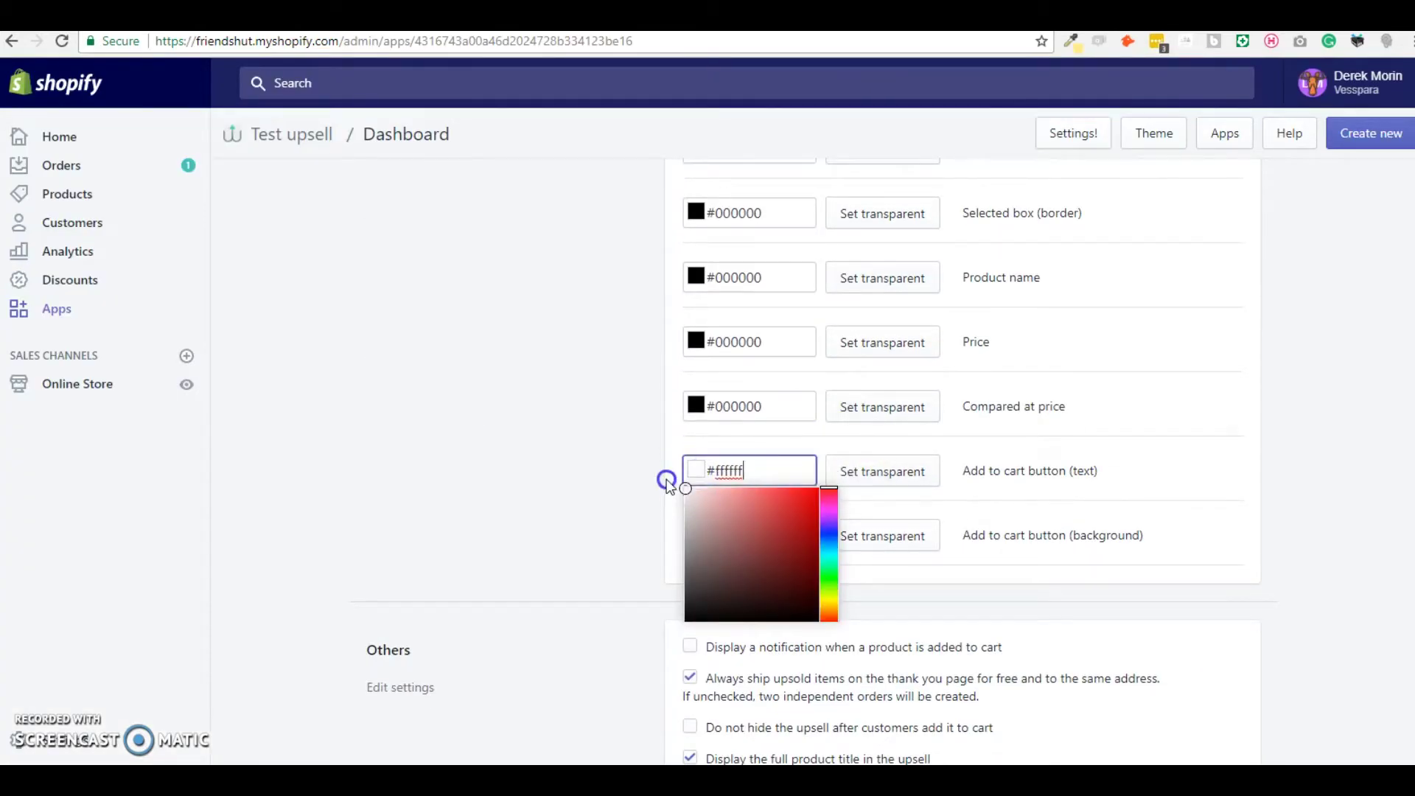
left_click(1374, 400)
scroll(1346, 411, "down", 6)
left_click(695, 518)
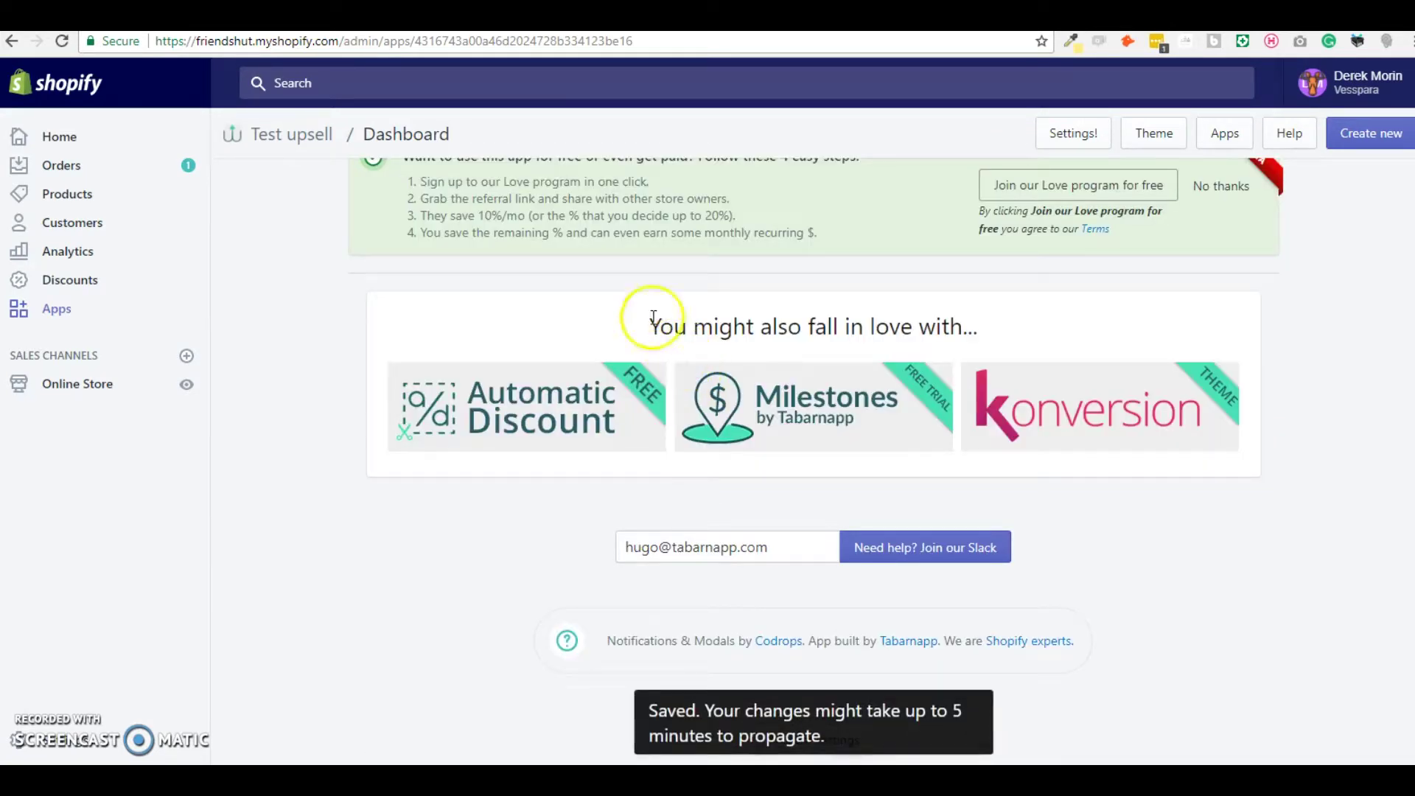
key("ctrl+Tab")
left_click(62, 42)
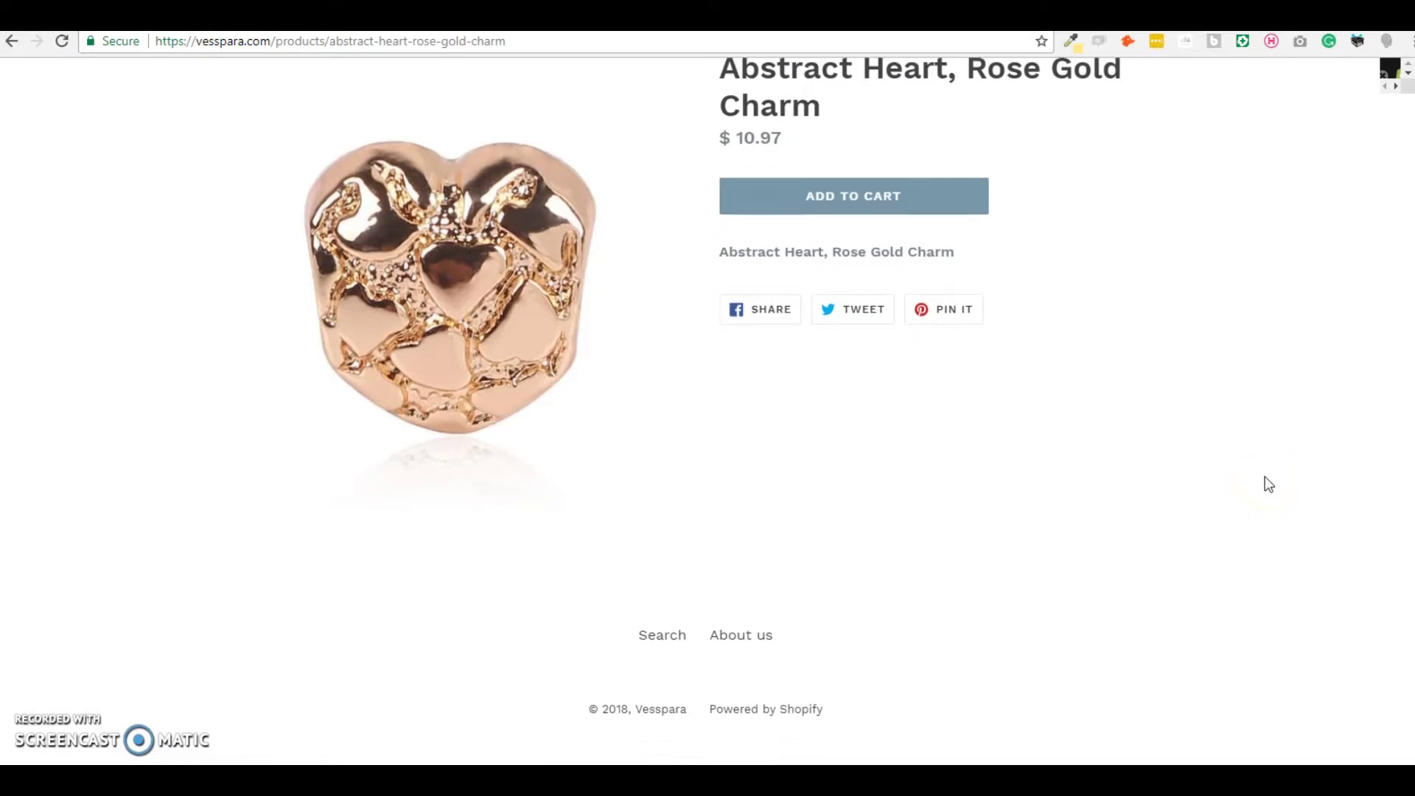
- Add the suggested bracelet for $24.97 from the 'Don't forget your bracelet!' block
scroll(1261, 488, "down", 4)
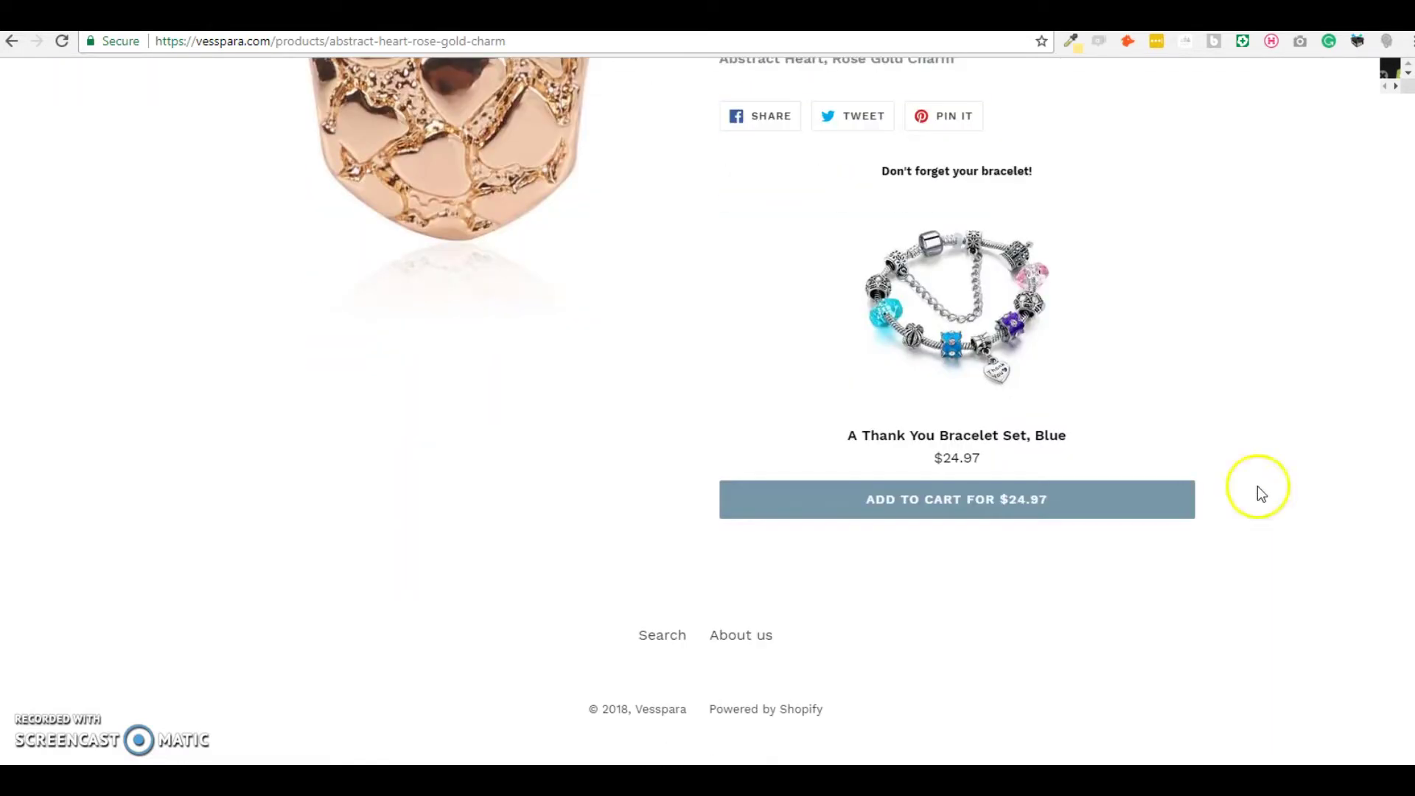
left_click(1020, 507)
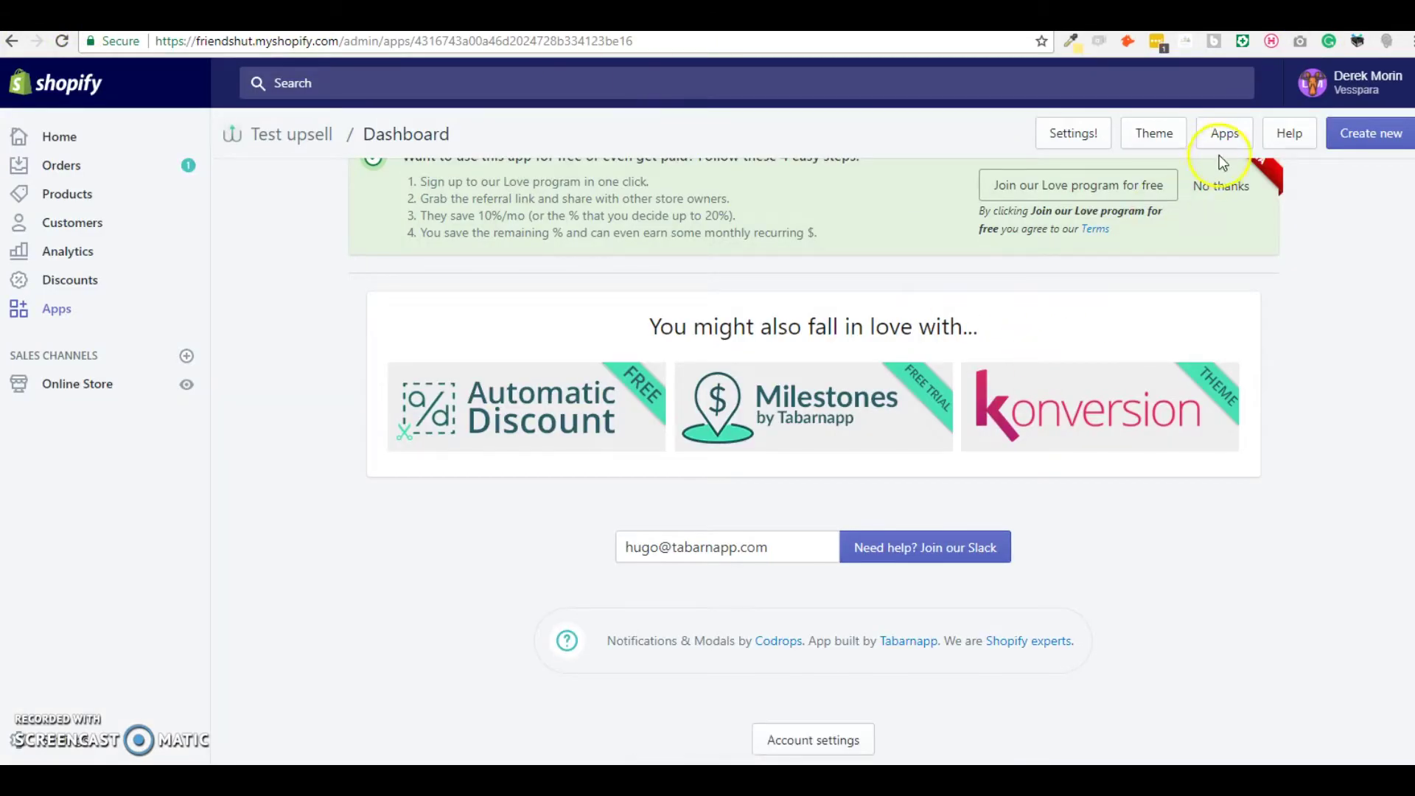
- Enable 'Do not hide the upsell after customers add it to cart' in Settings and save
left_click(1074, 134)
scroll(936, 414, "down", 12)
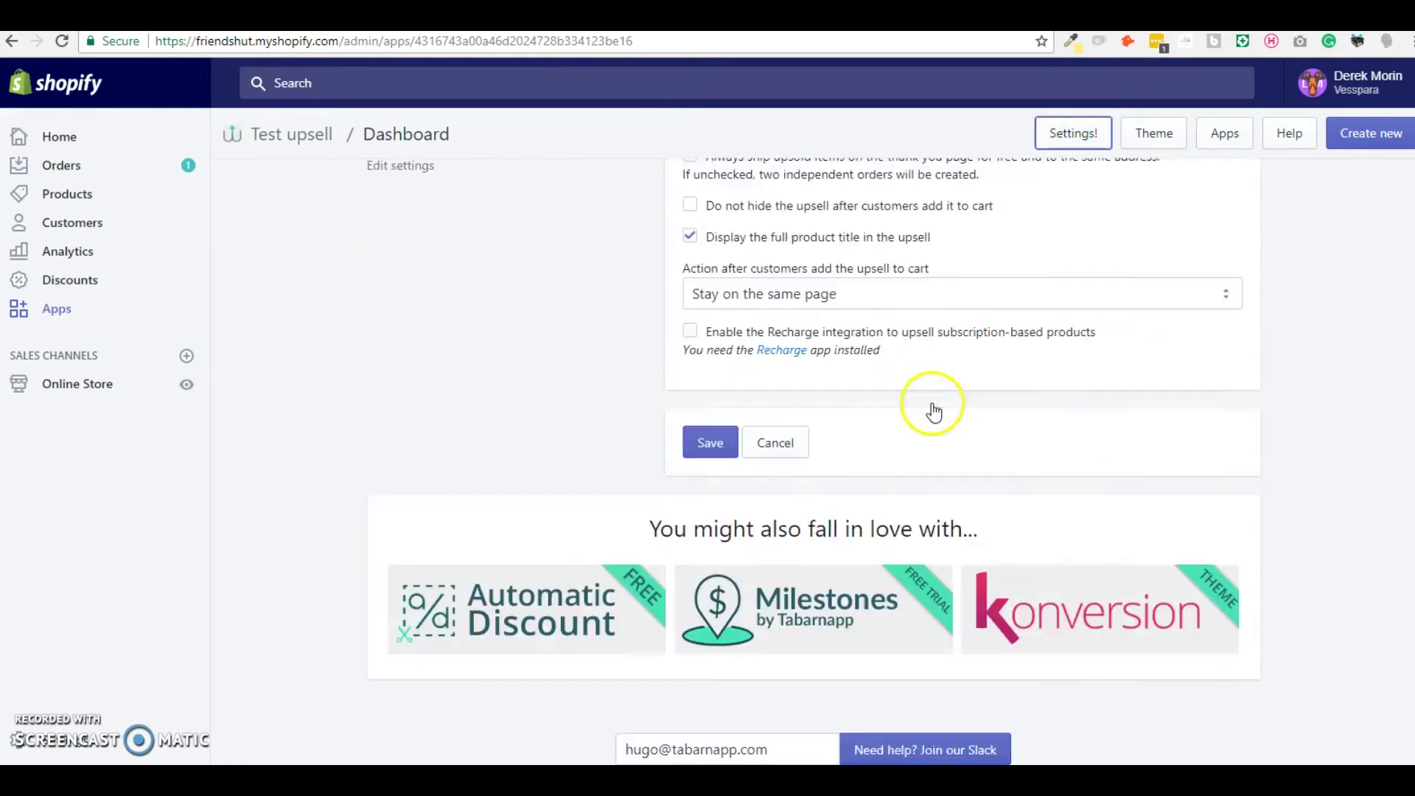
scroll(931, 402, "up", 2)
left_click(923, 450)
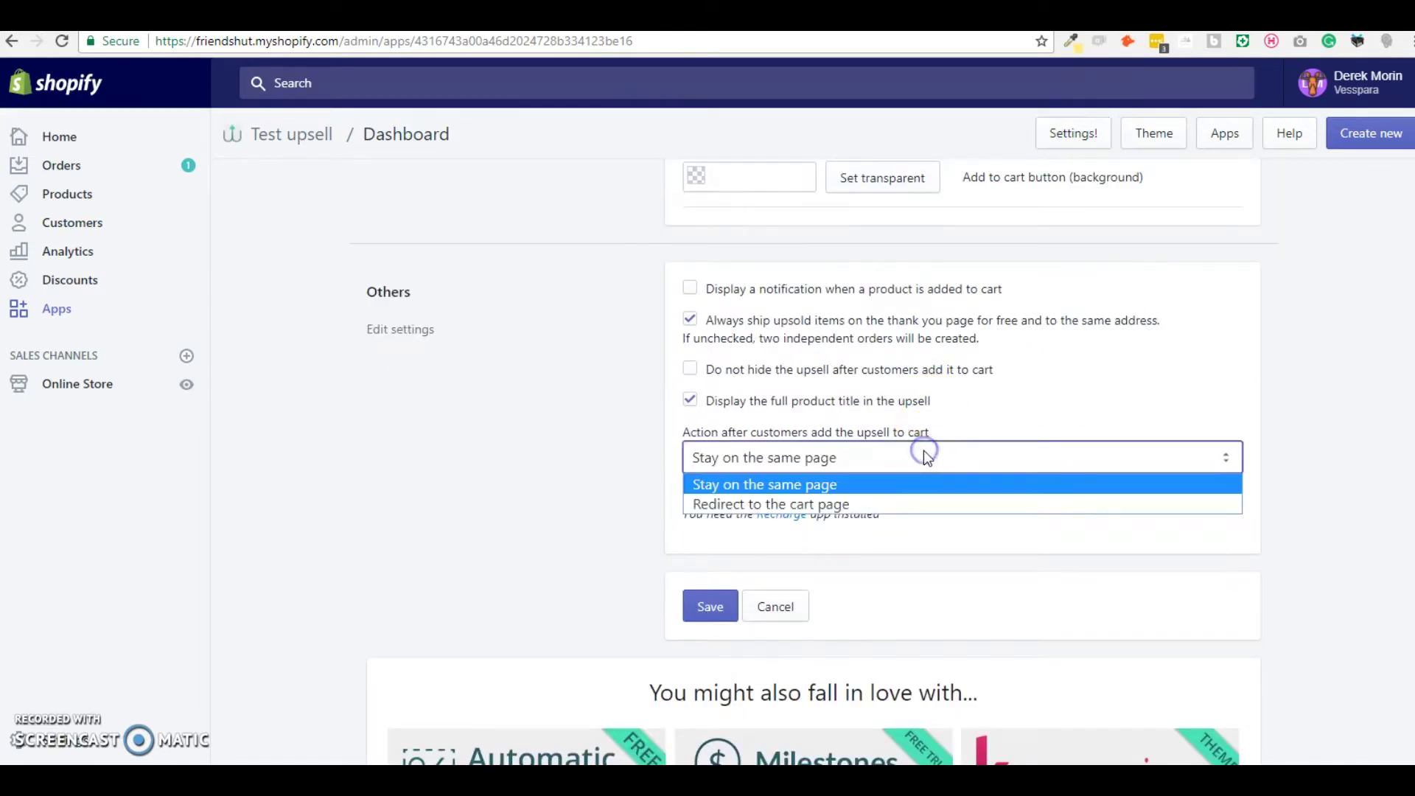
left_click_drag(923, 451, 914, 496)
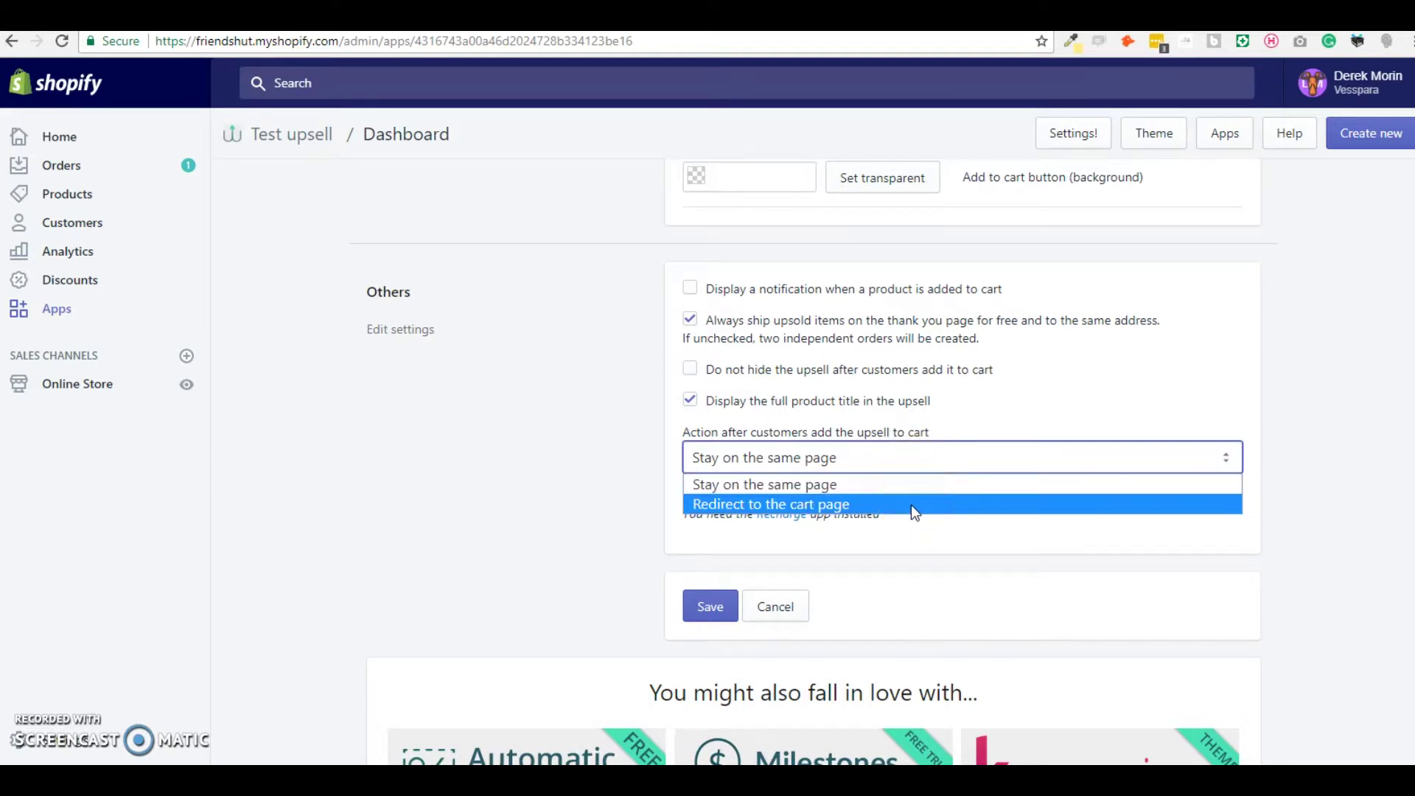
left_click(908, 460)
left_click(692, 412)
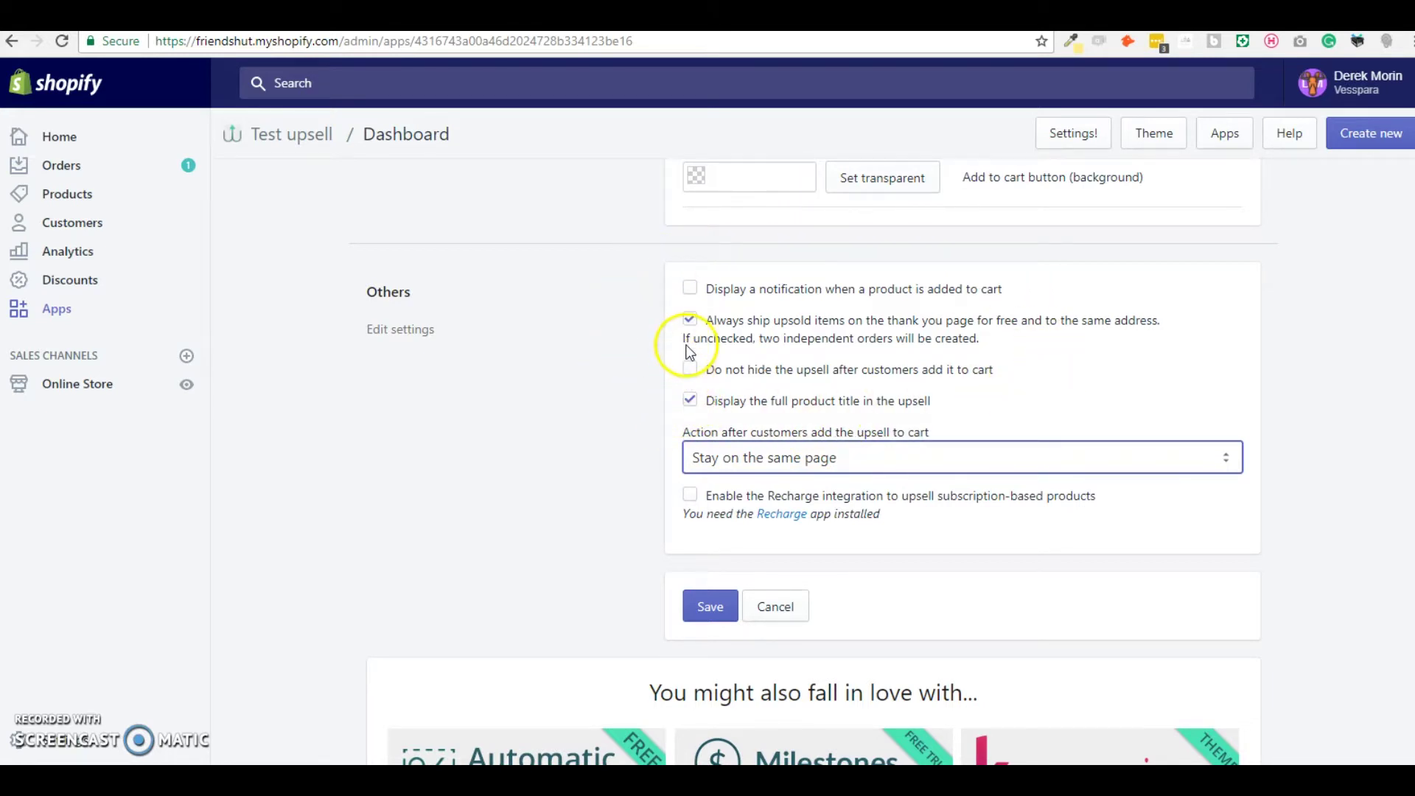
left_click(692, 367)
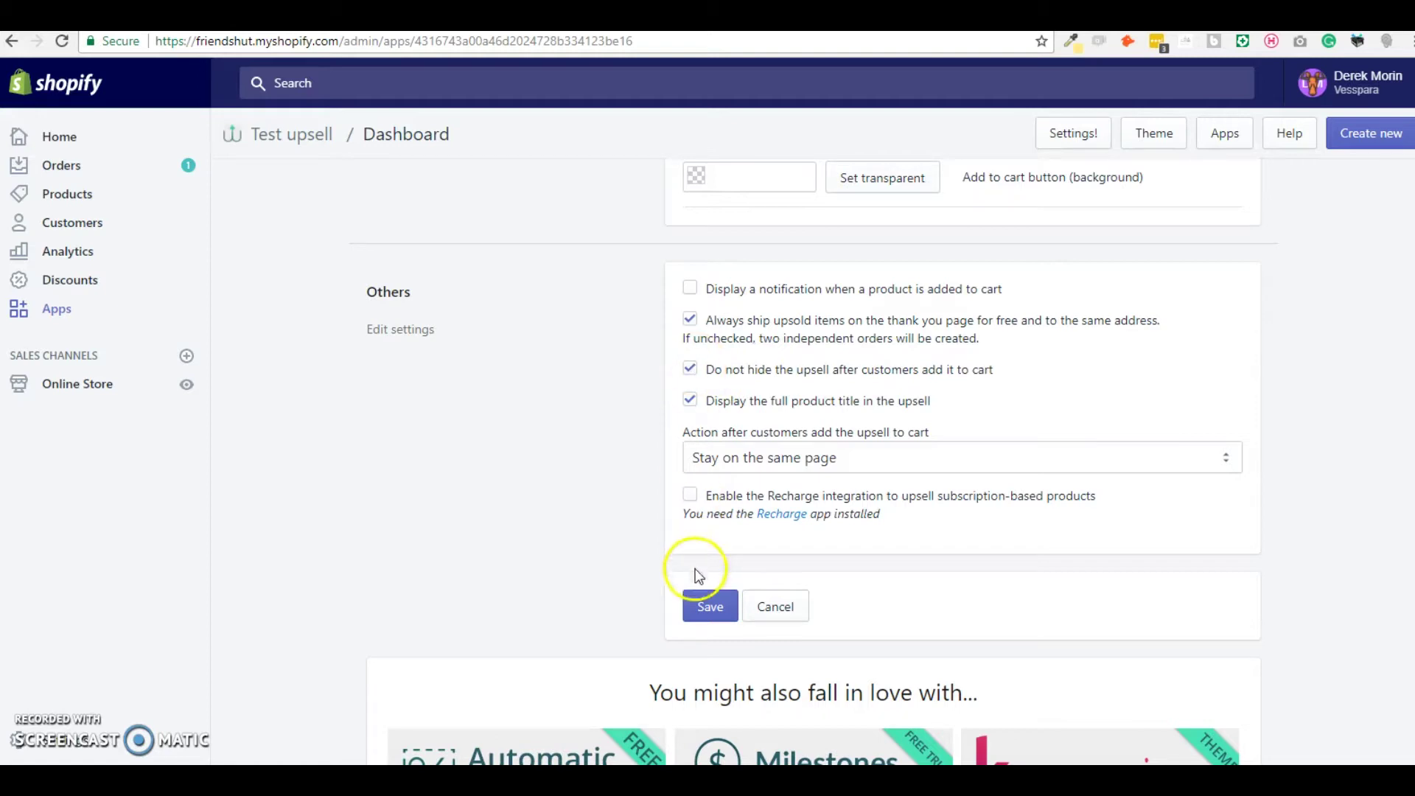
left_click(711, 606)
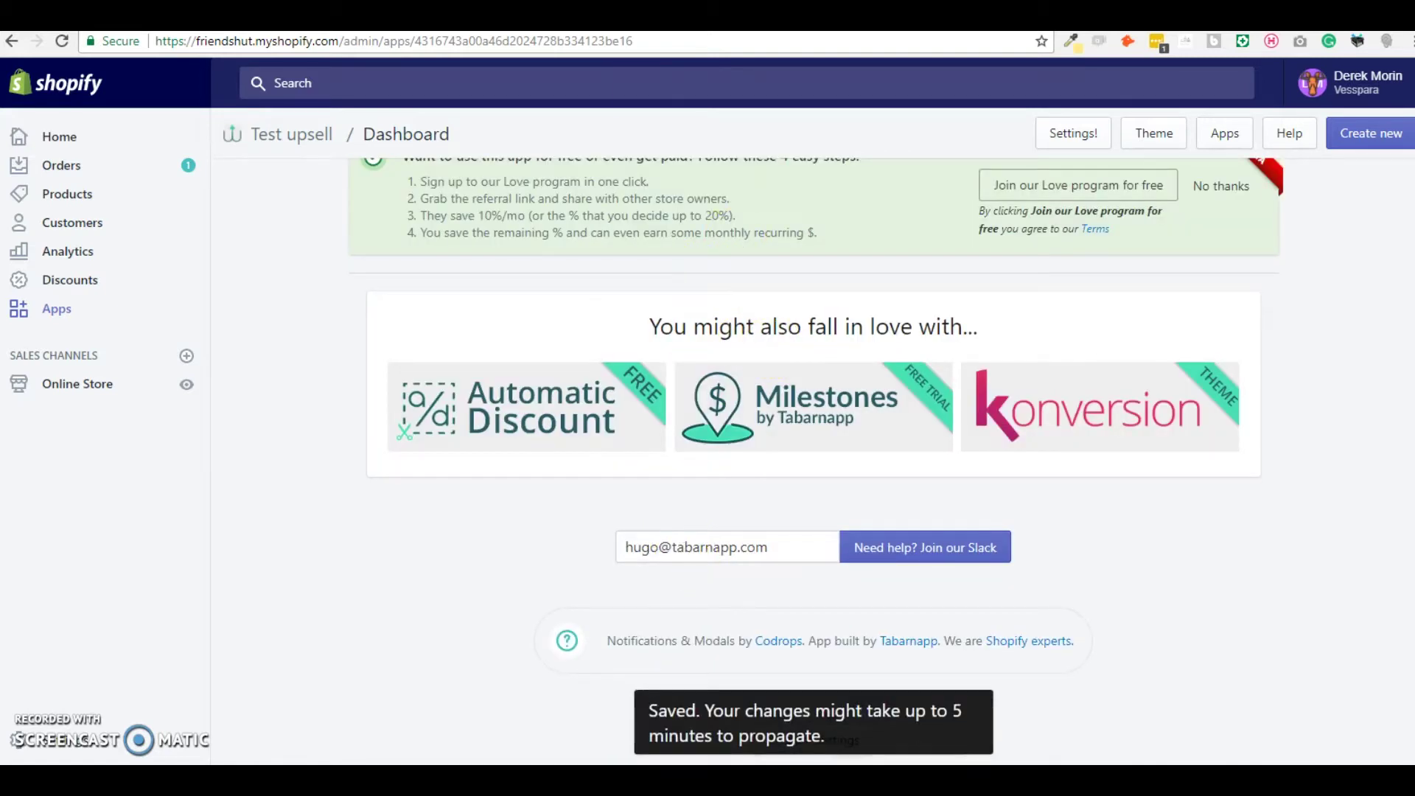
key("ctrl+Tab")
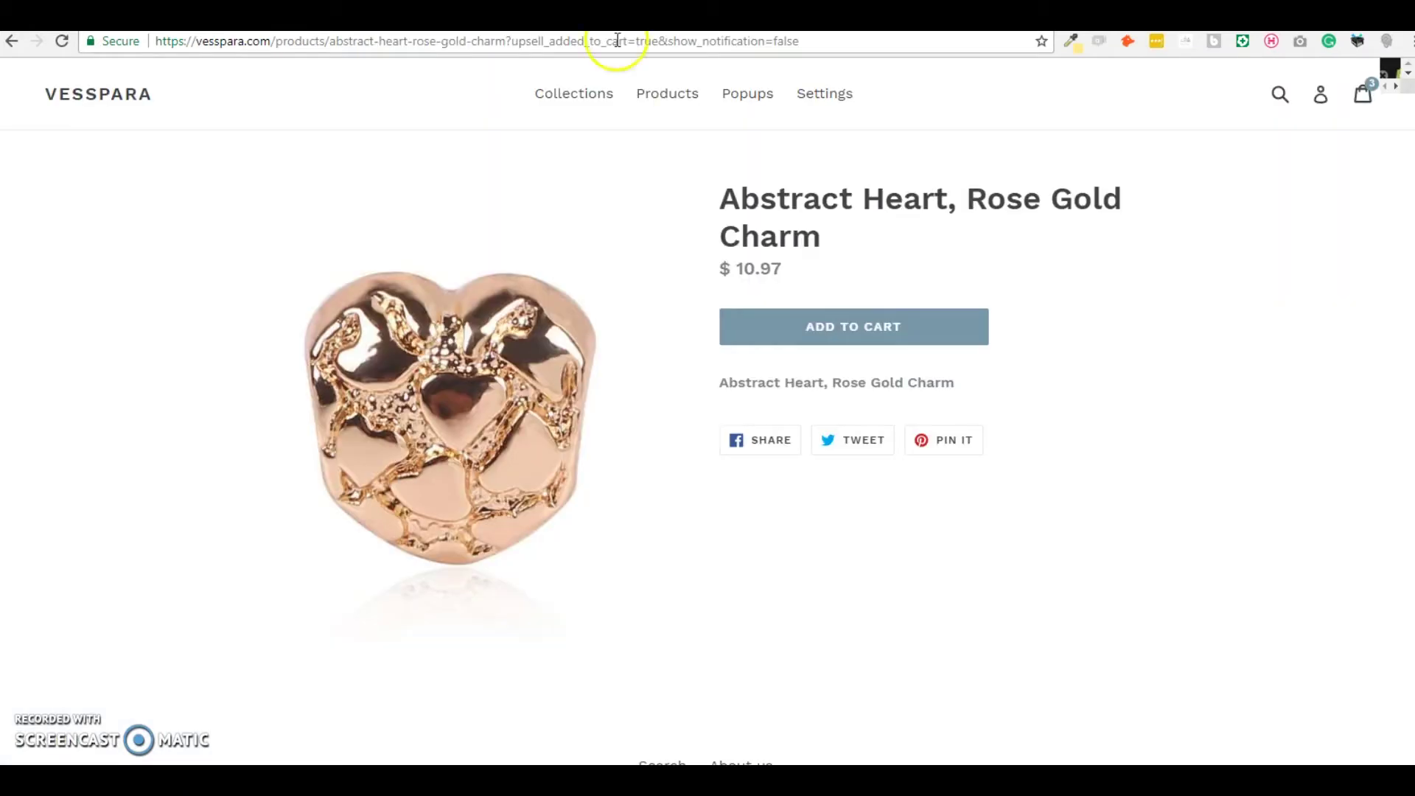
- Reload the charm page and add the bracelet for $24.97 again, confirming the upsell stays visible
left_click(62, 42)
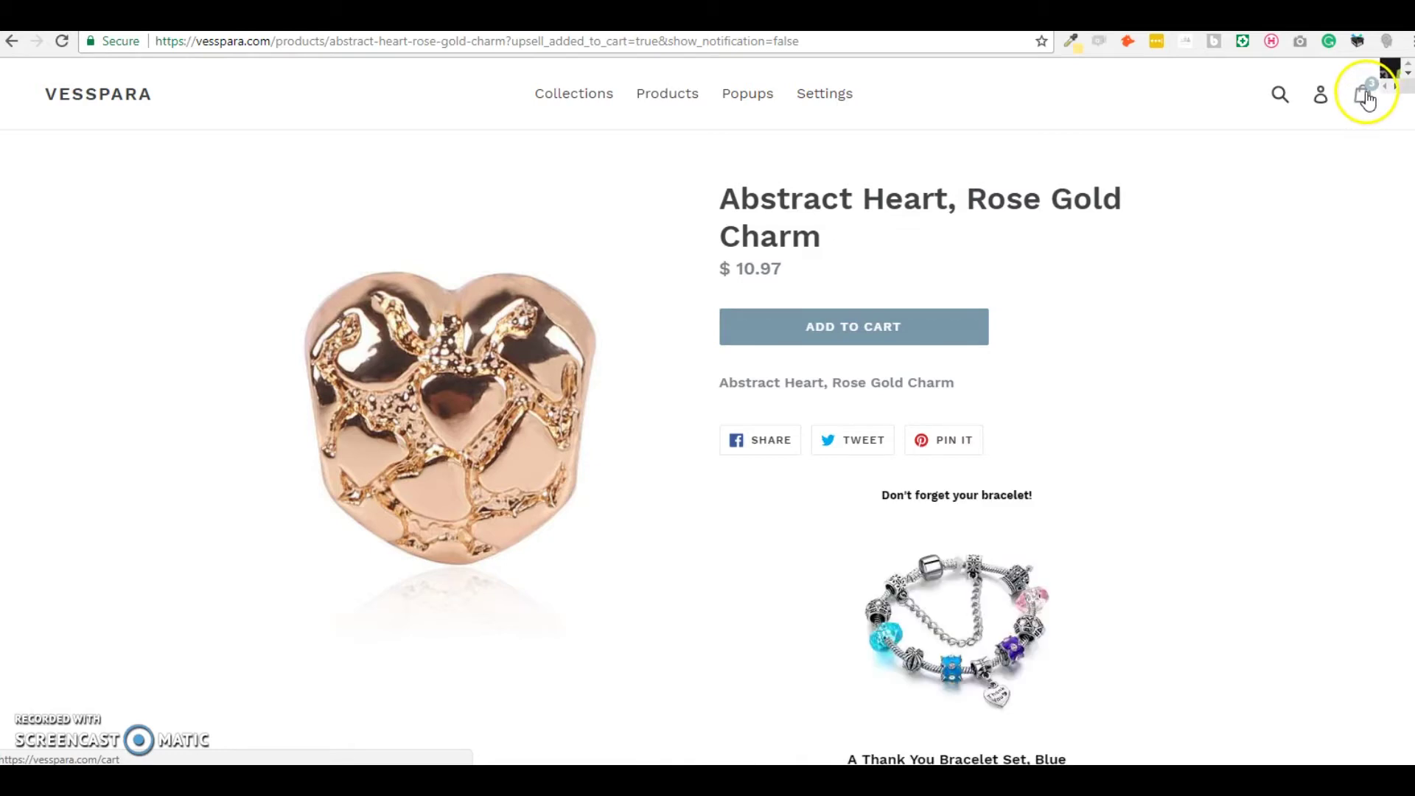
scroll(1327, 261, "down", 4)
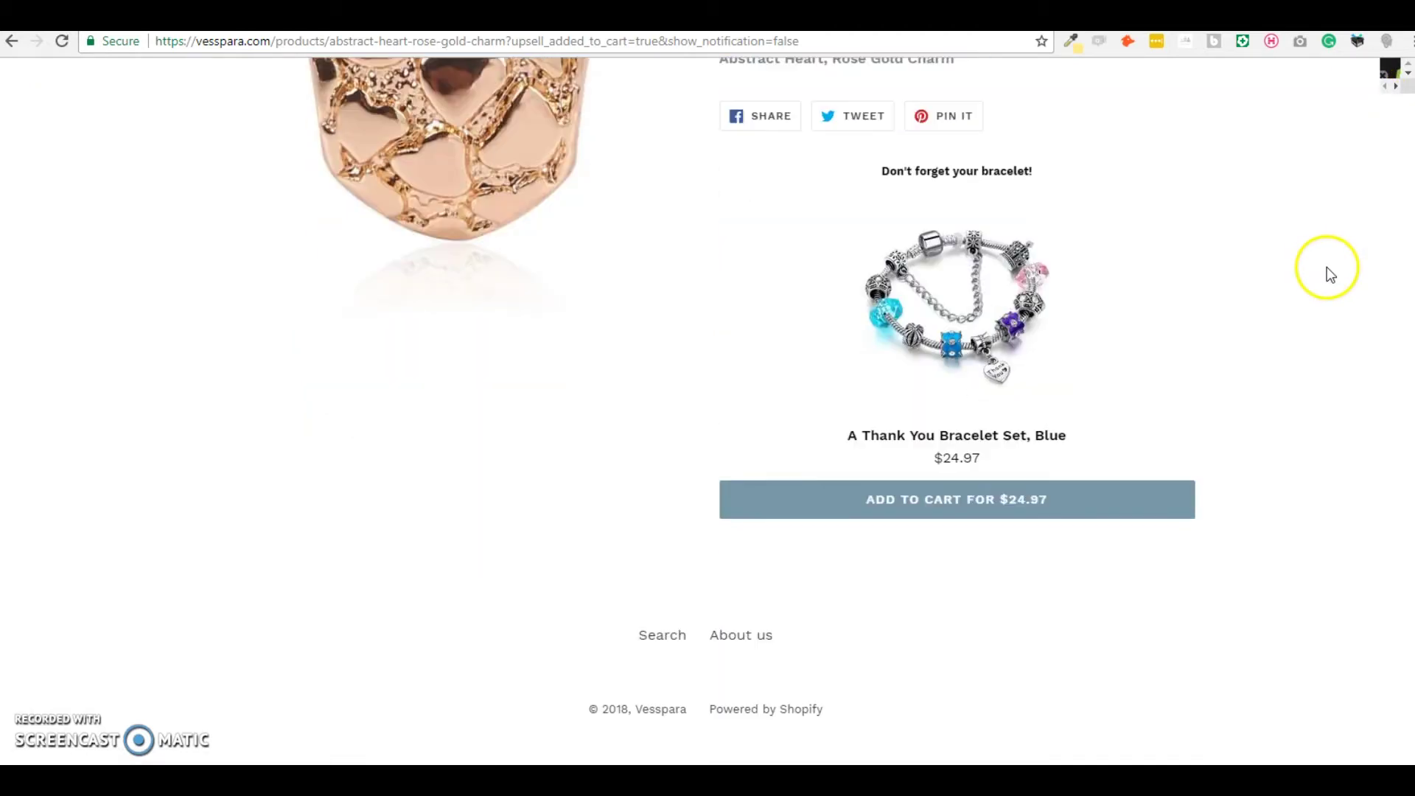
left_click(918, 515)
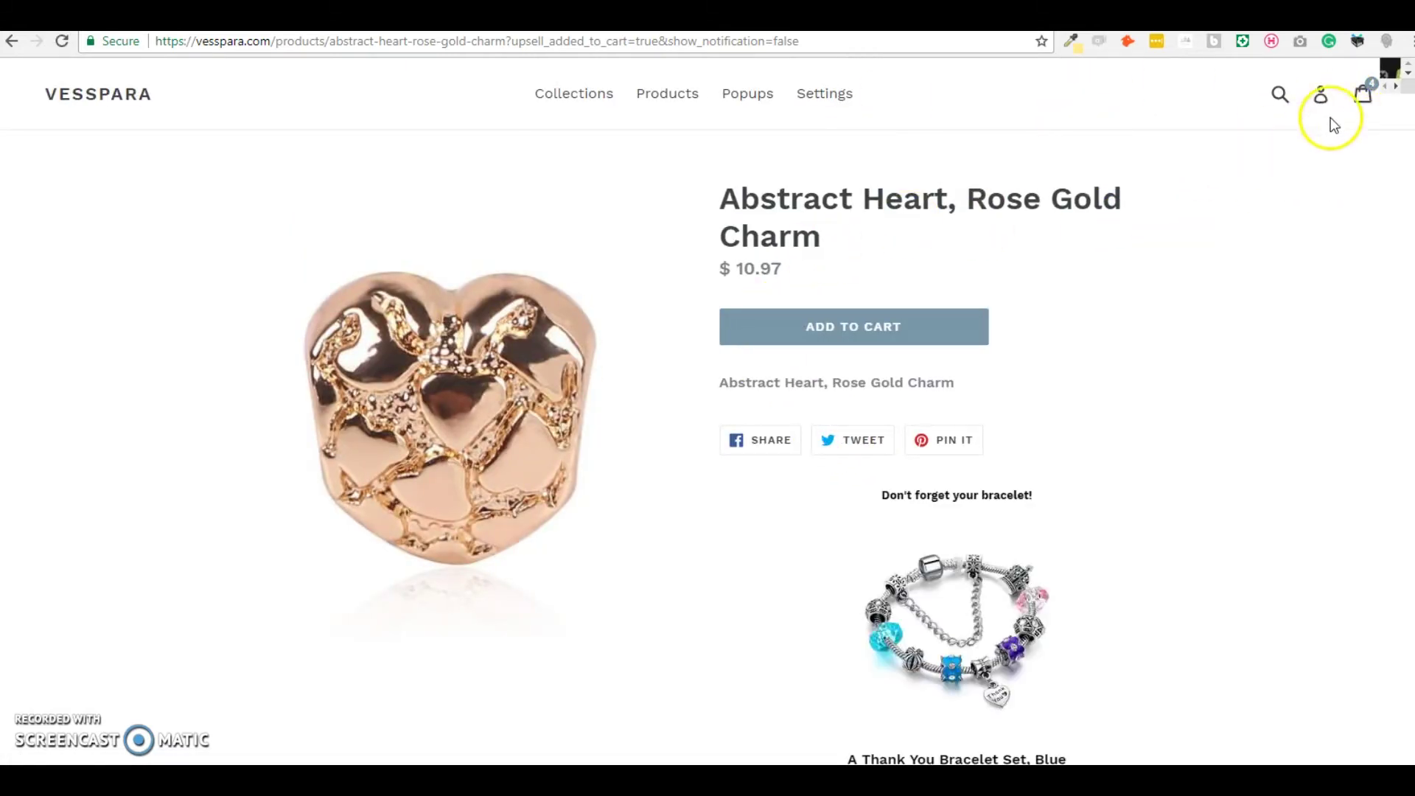
left_click(331, 16)
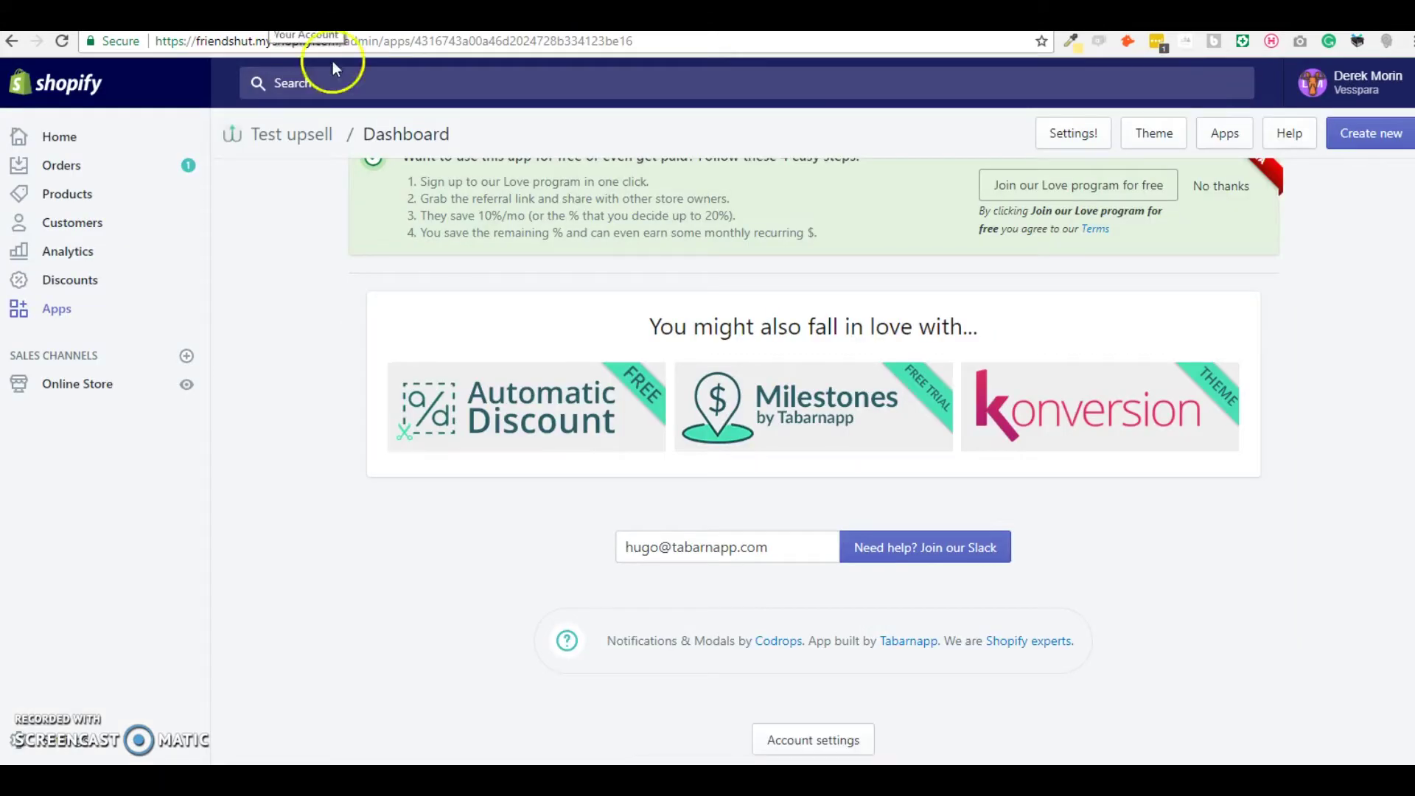
- Set 'Action after customers add the upsell to cart' to 'Redirect to the cart page' and save
scroll(936, 454, "up", 6)
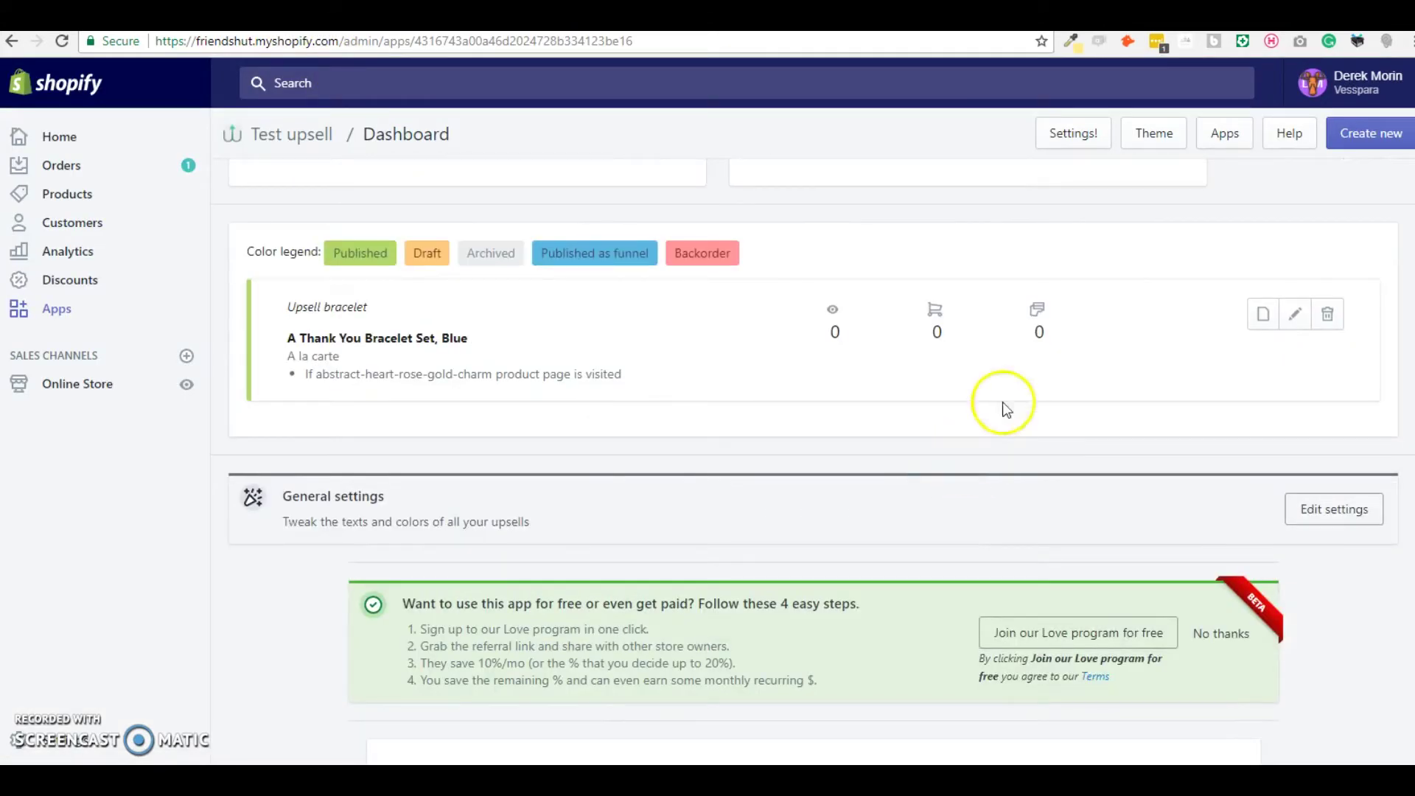
left_click(1294, 315)
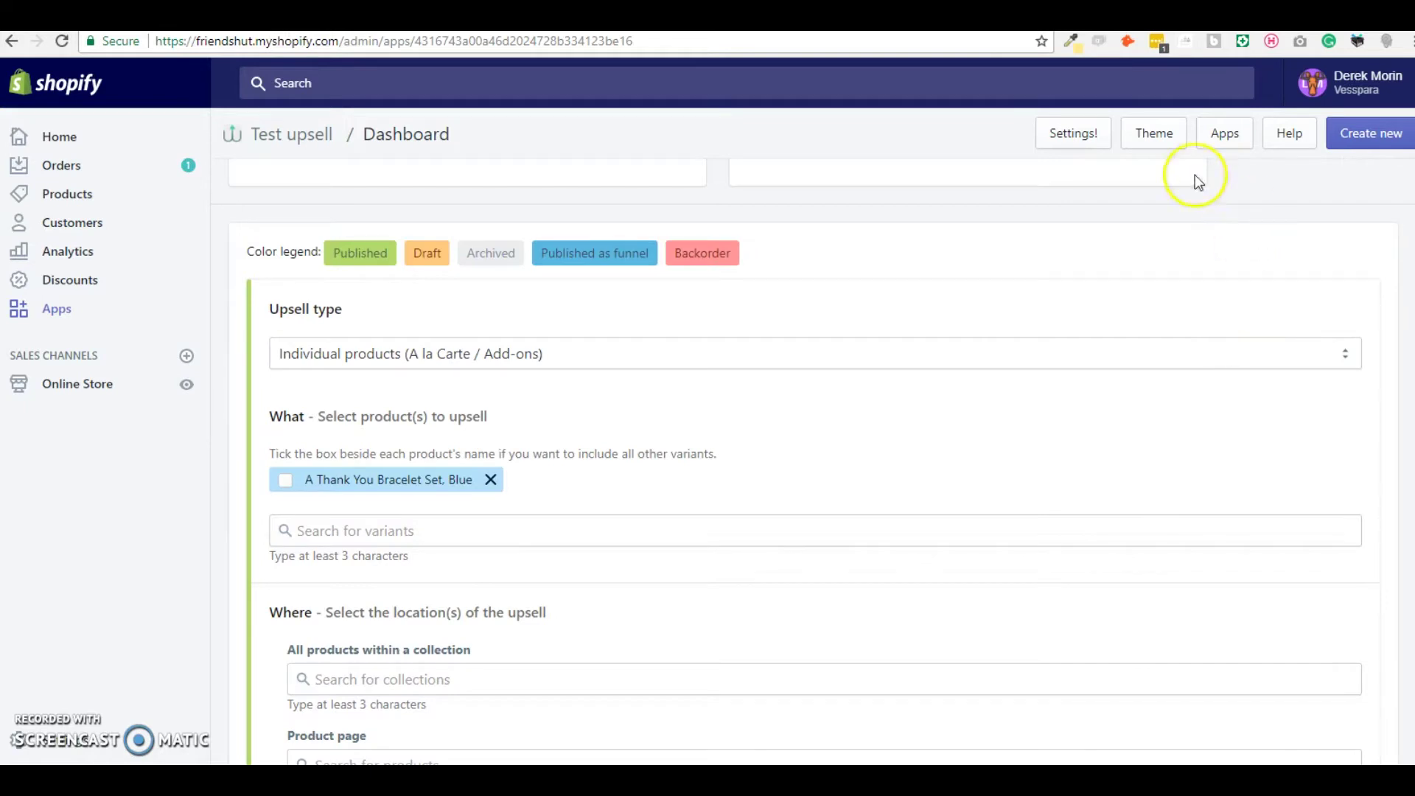
left_click(1093, 133)
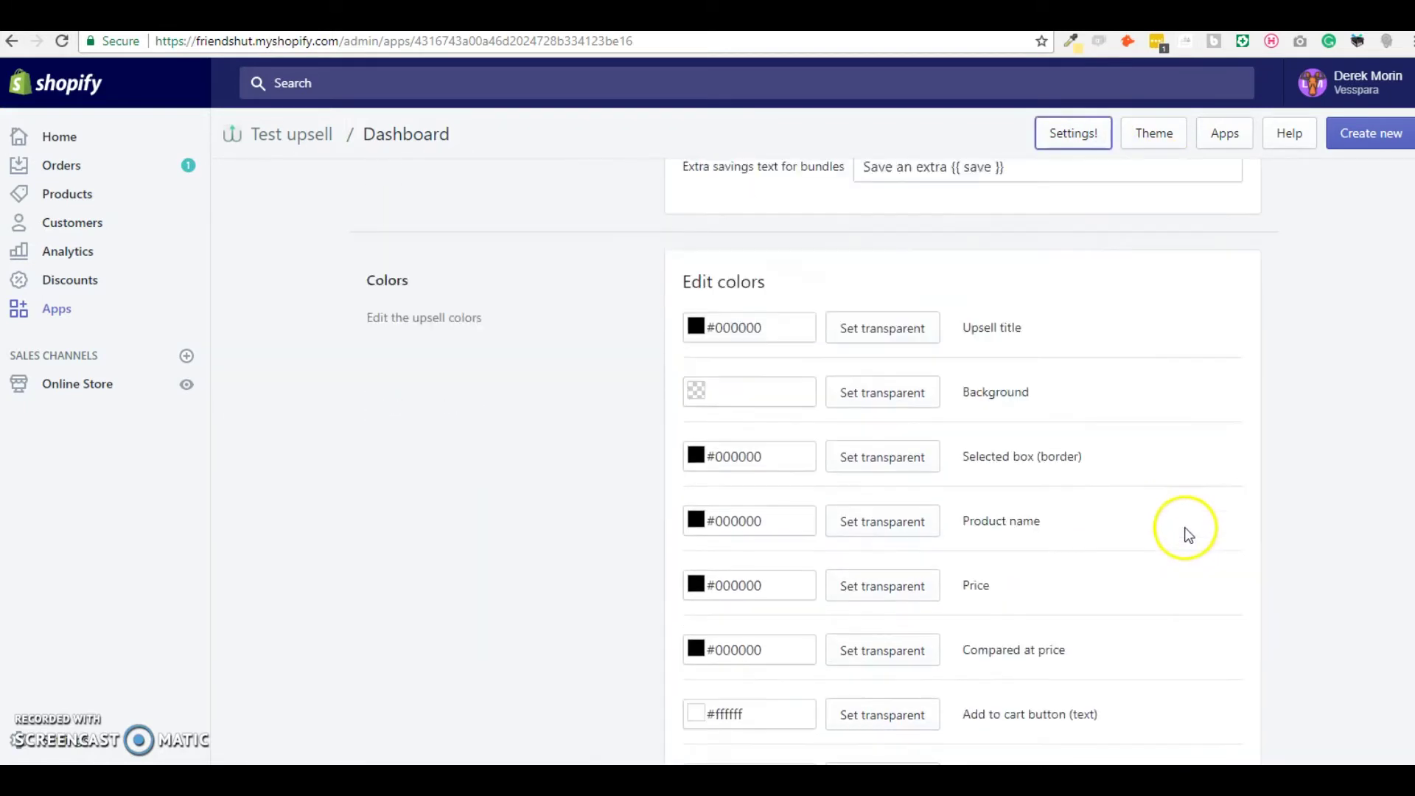
scroll(1185, 528, "down", 8)
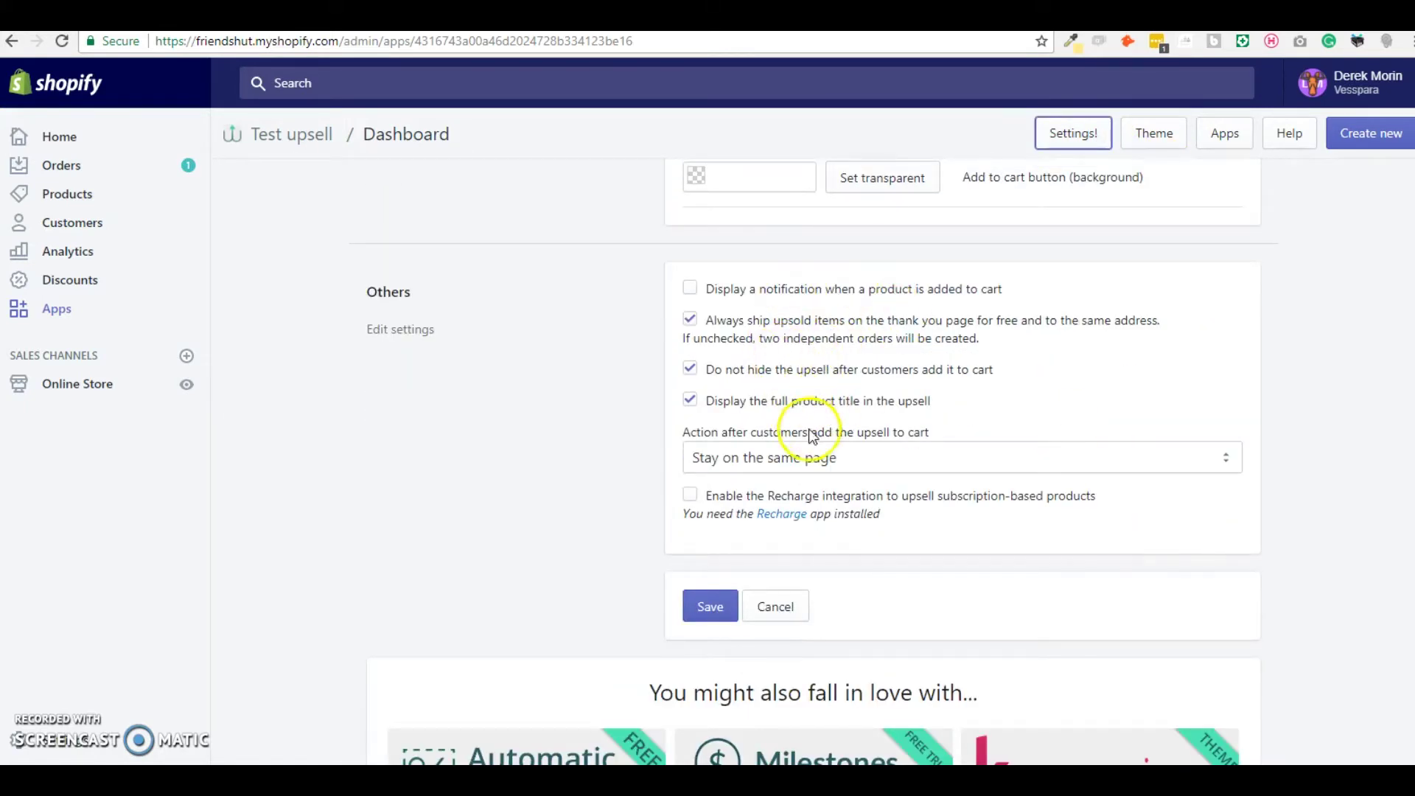
left_click(819, 458)
left_click(816, 498)
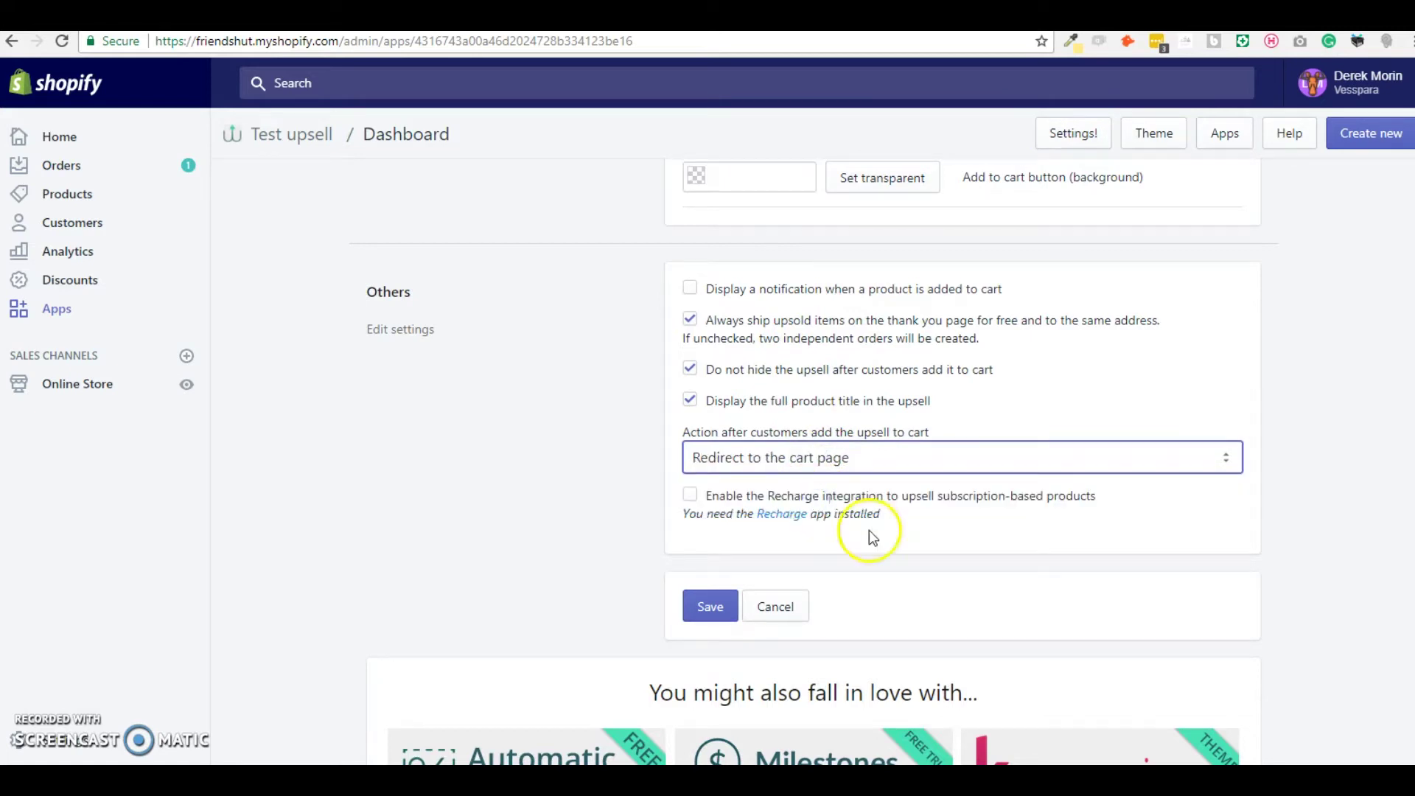
left_click(701, 612)
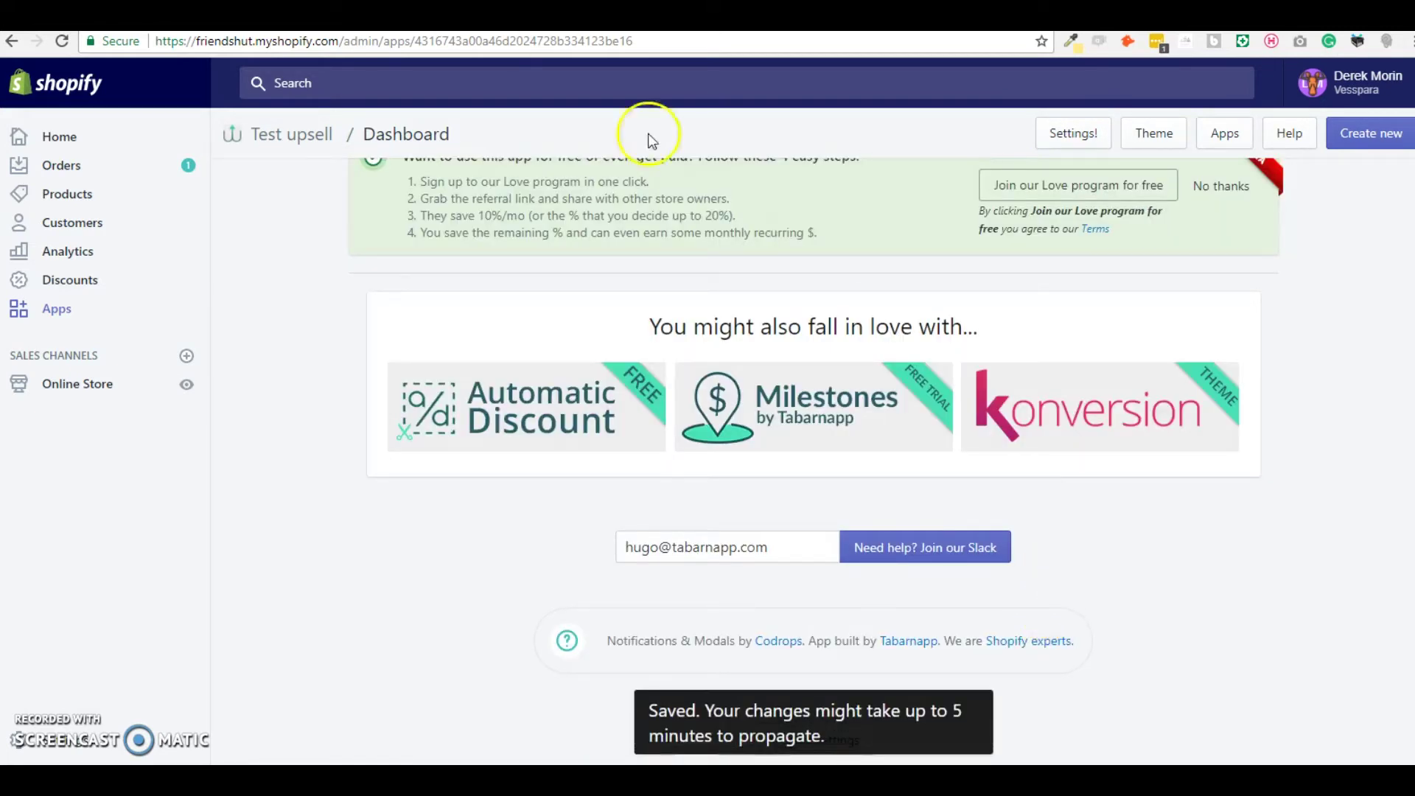
scroll(660, 231, "up", 12)
- Add Abstract Heart, Rose Gold Charm as a second product to the bracelet upsell
scroll(1171, 251, "up", 4)
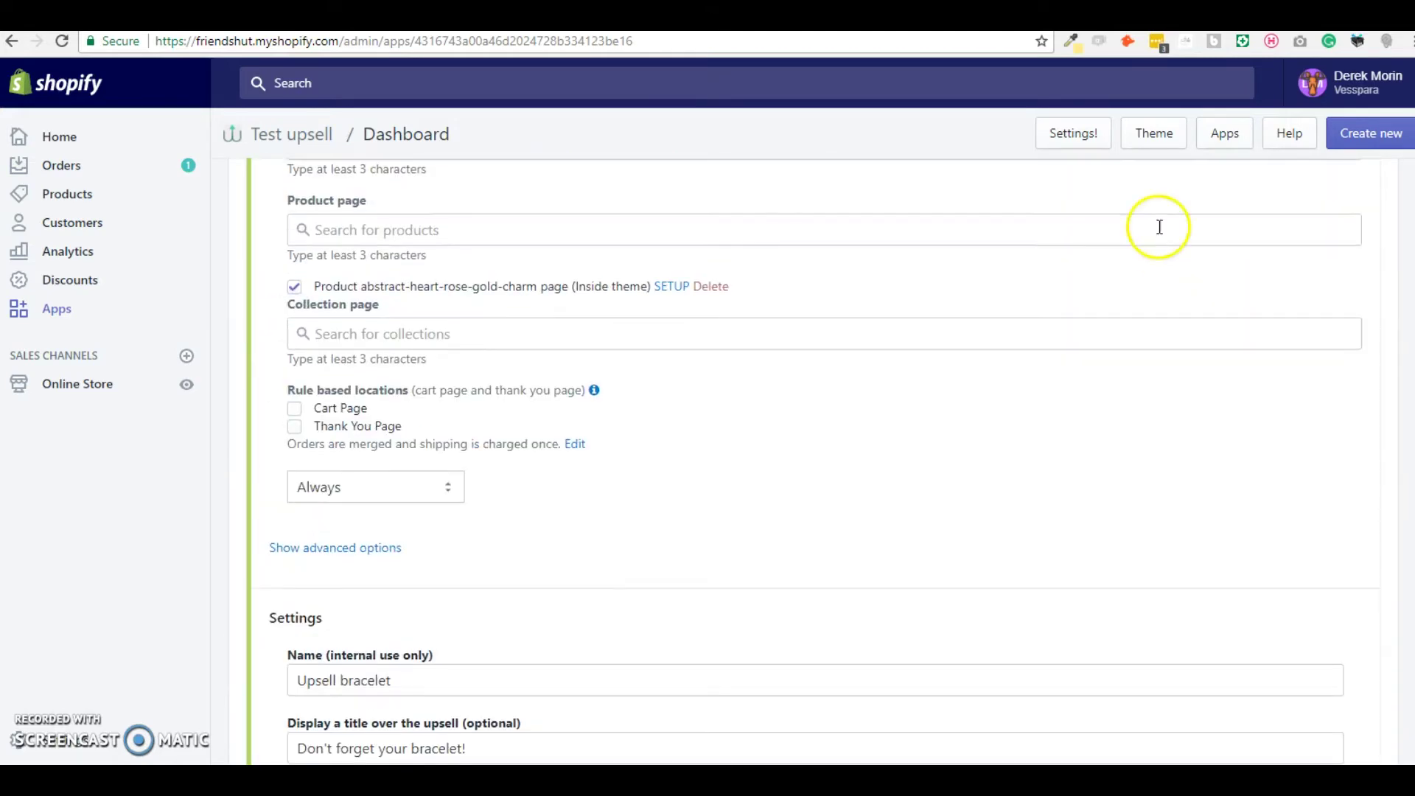
scroll(1126, 307, "up", 6)
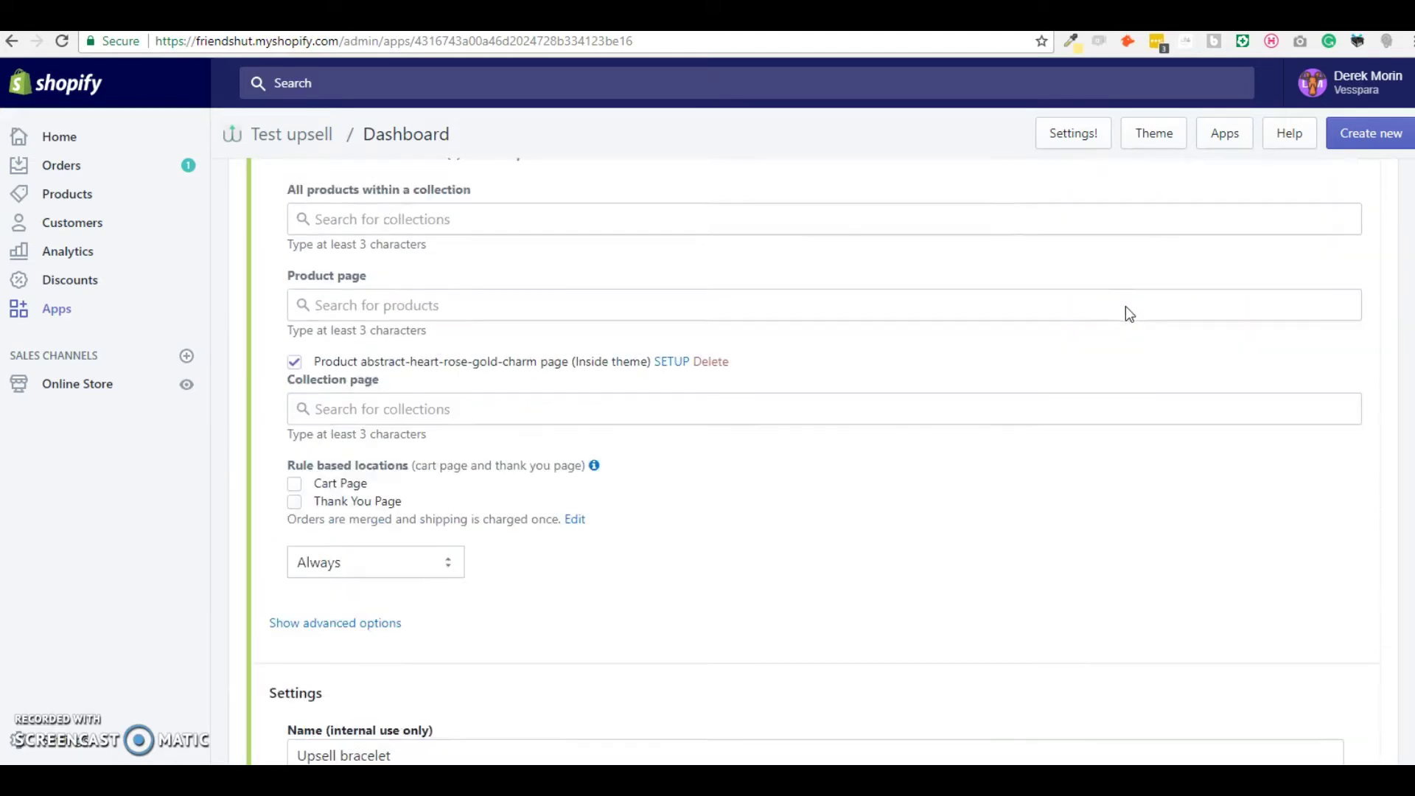
scroll(1126, 307, "up", 1)
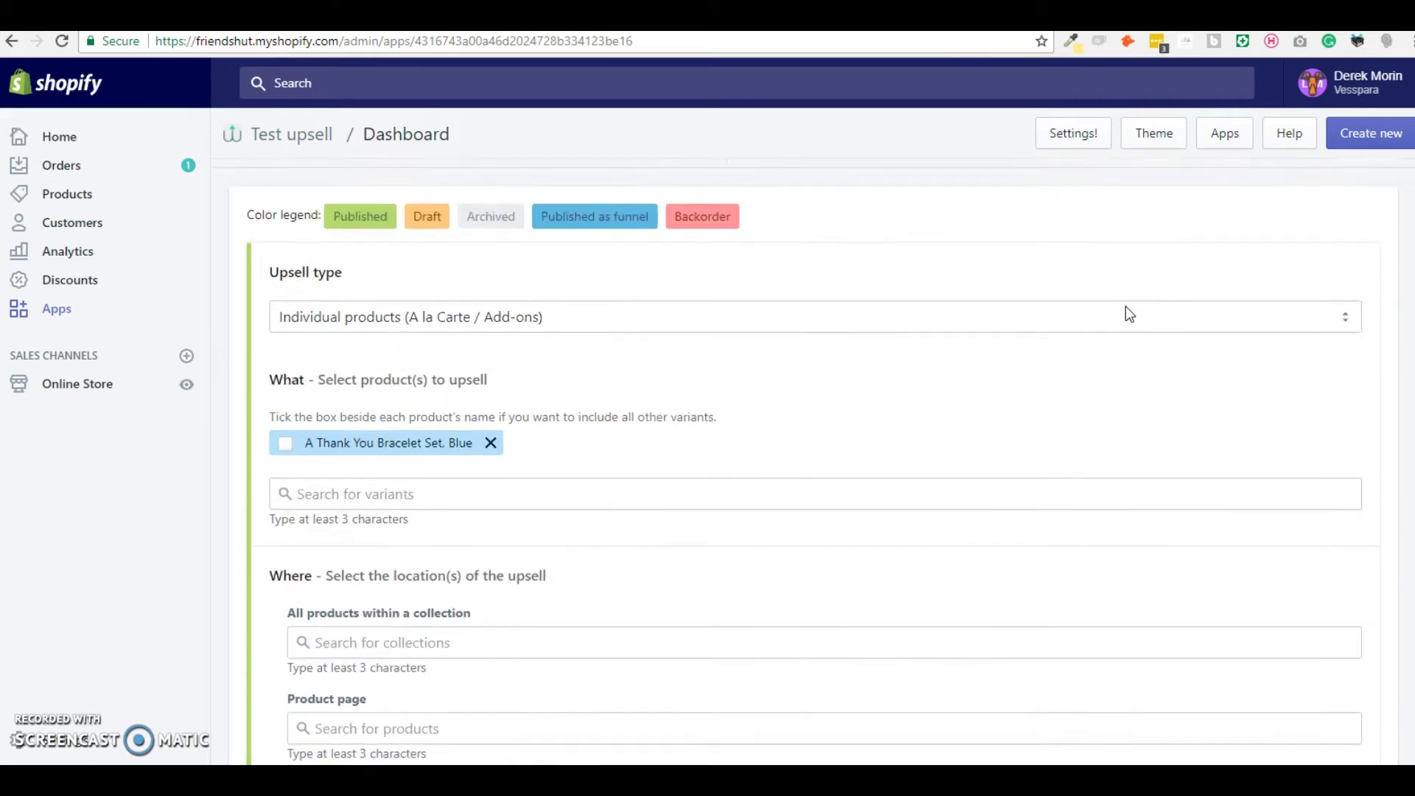
left_click(401, 543)
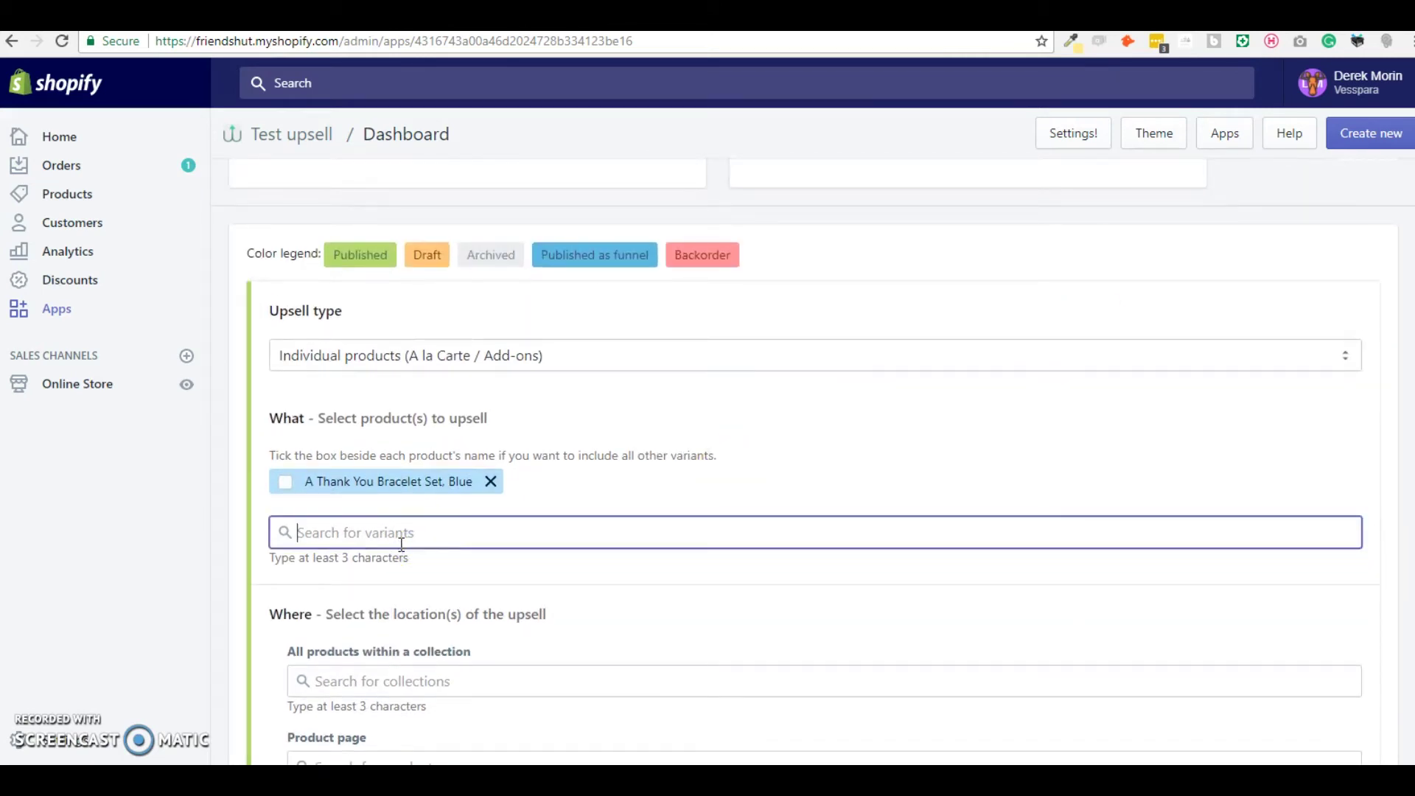
type("charm")
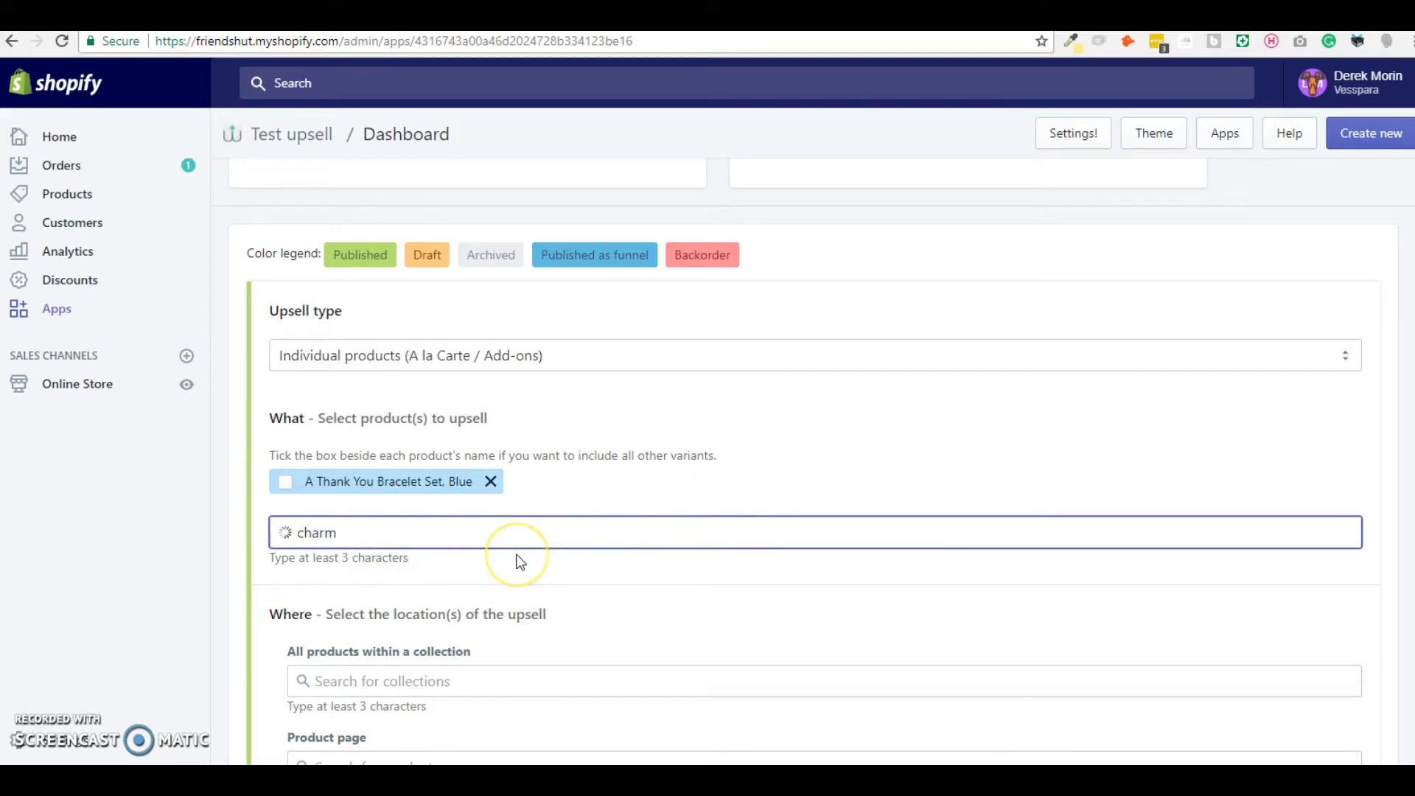
scroll(517, 562, "down", 3)
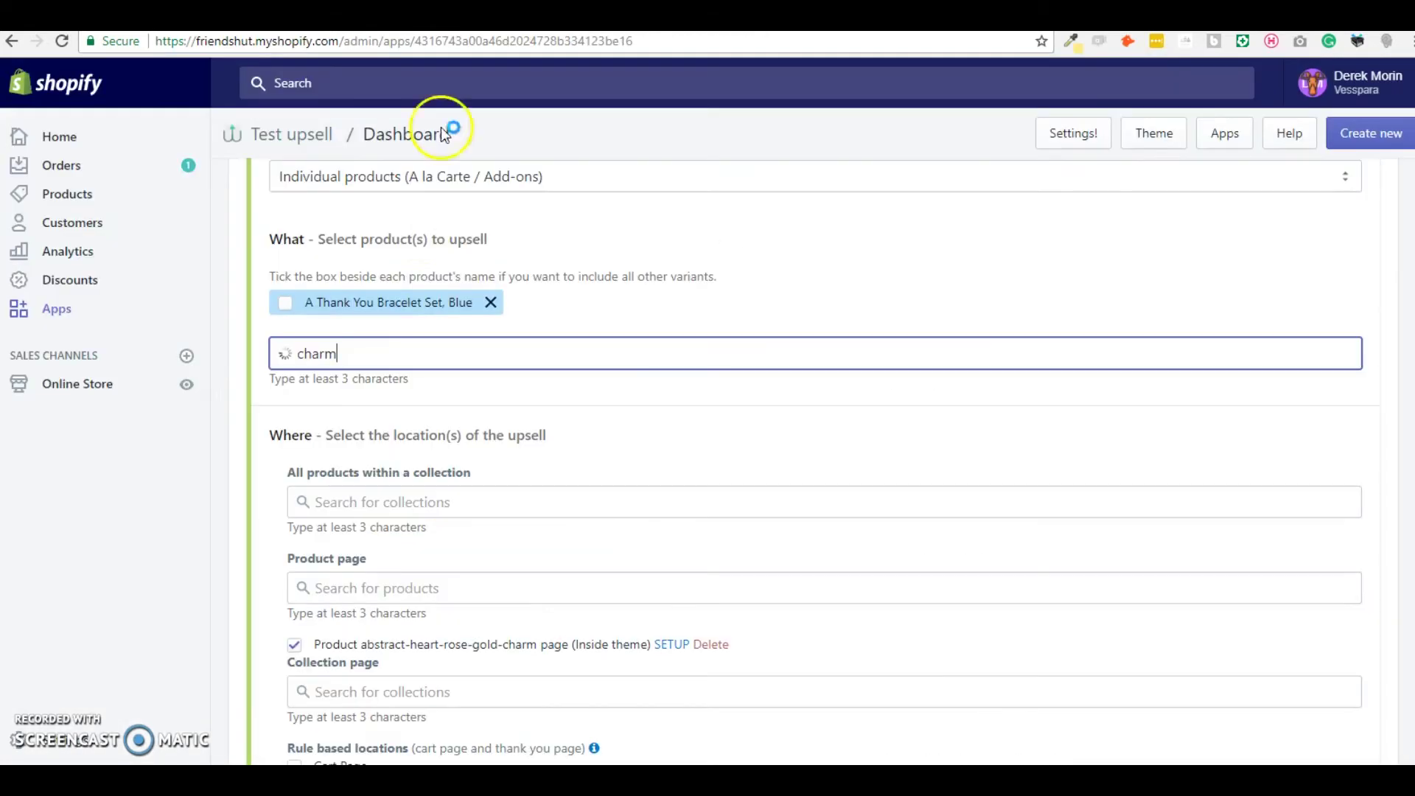
double_click(361, 354)
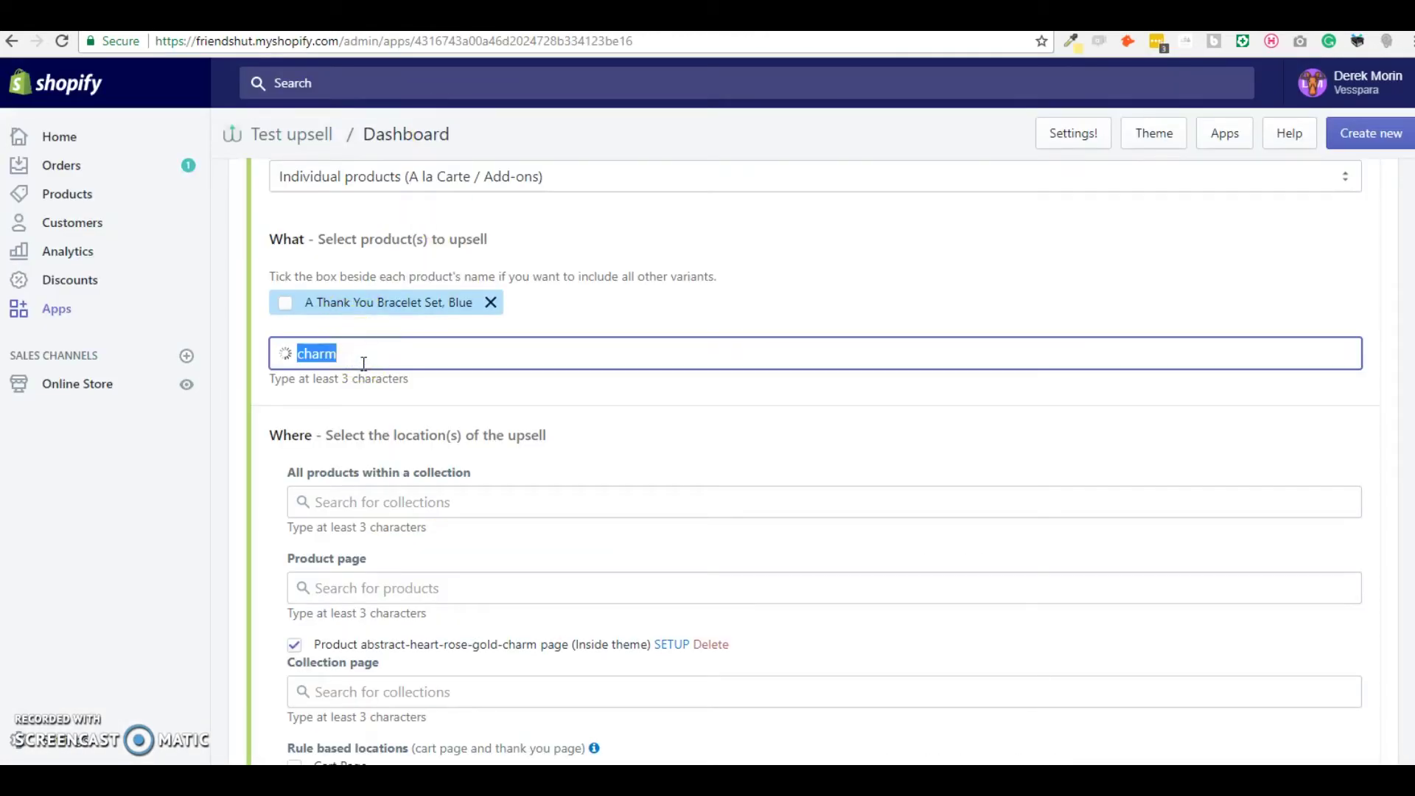
type("abstract")
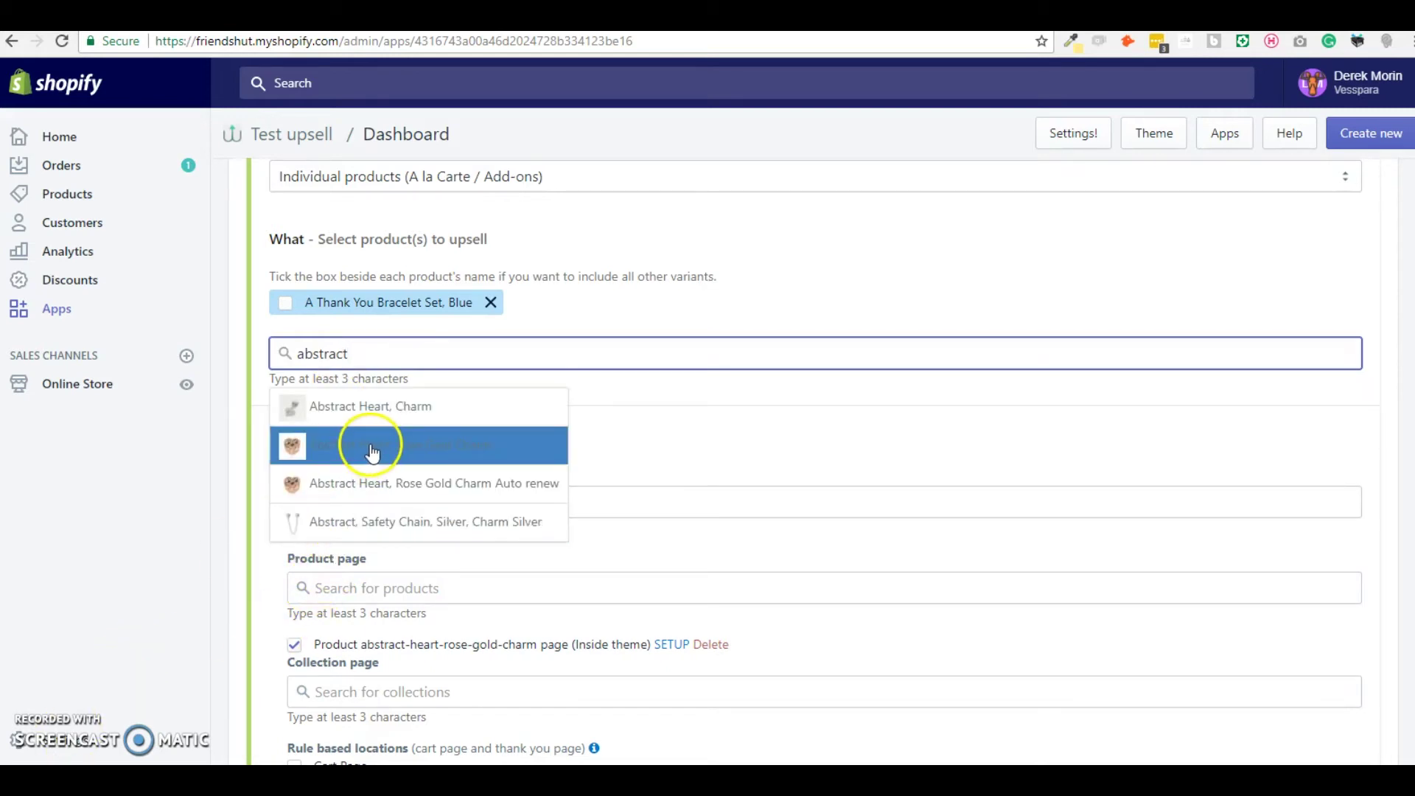
left_click(371, 446)
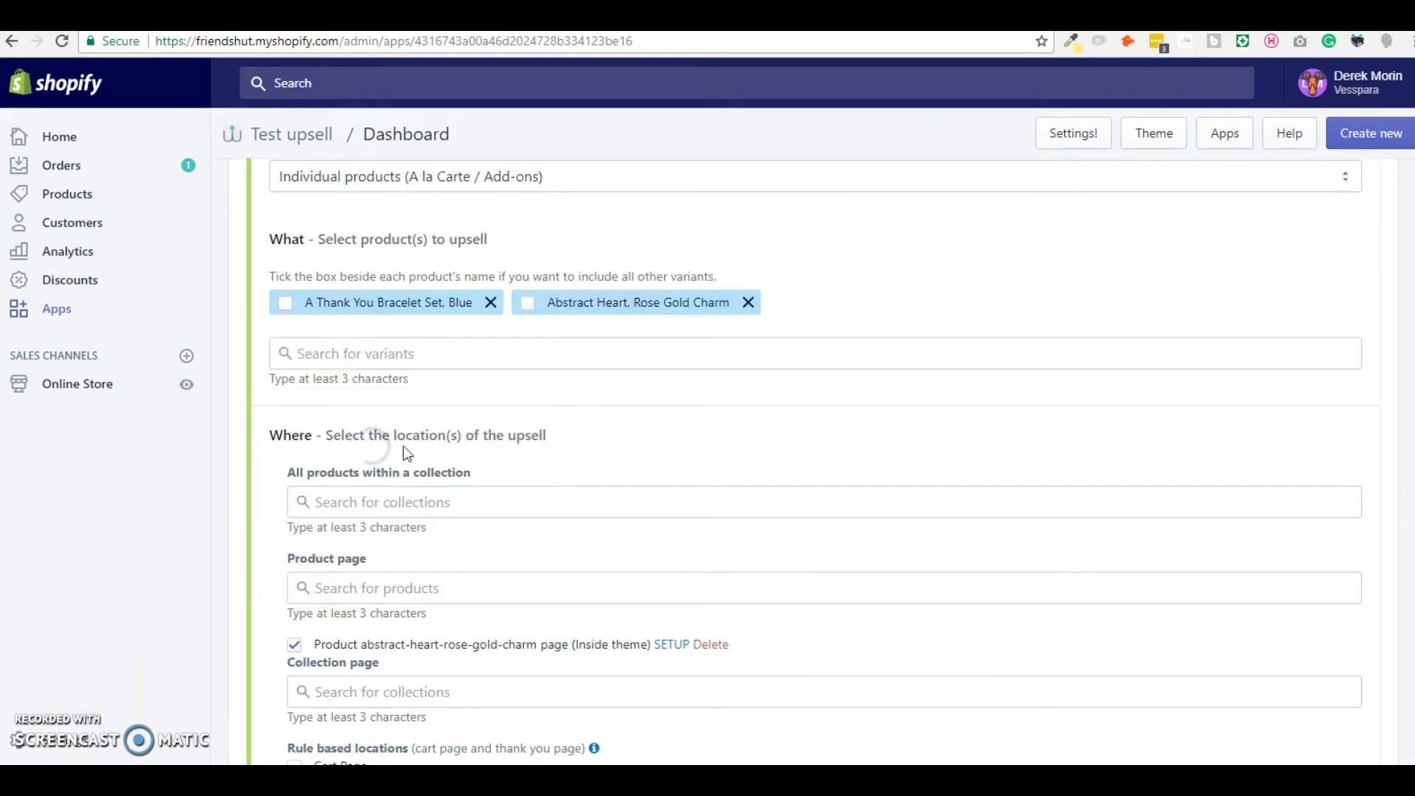
- Tick 'Product abstract-heart-rose-gold-charm page (Inside theme)' as an upsell location
left_click(529, 303)
scroll(595, 413, "down", 4)
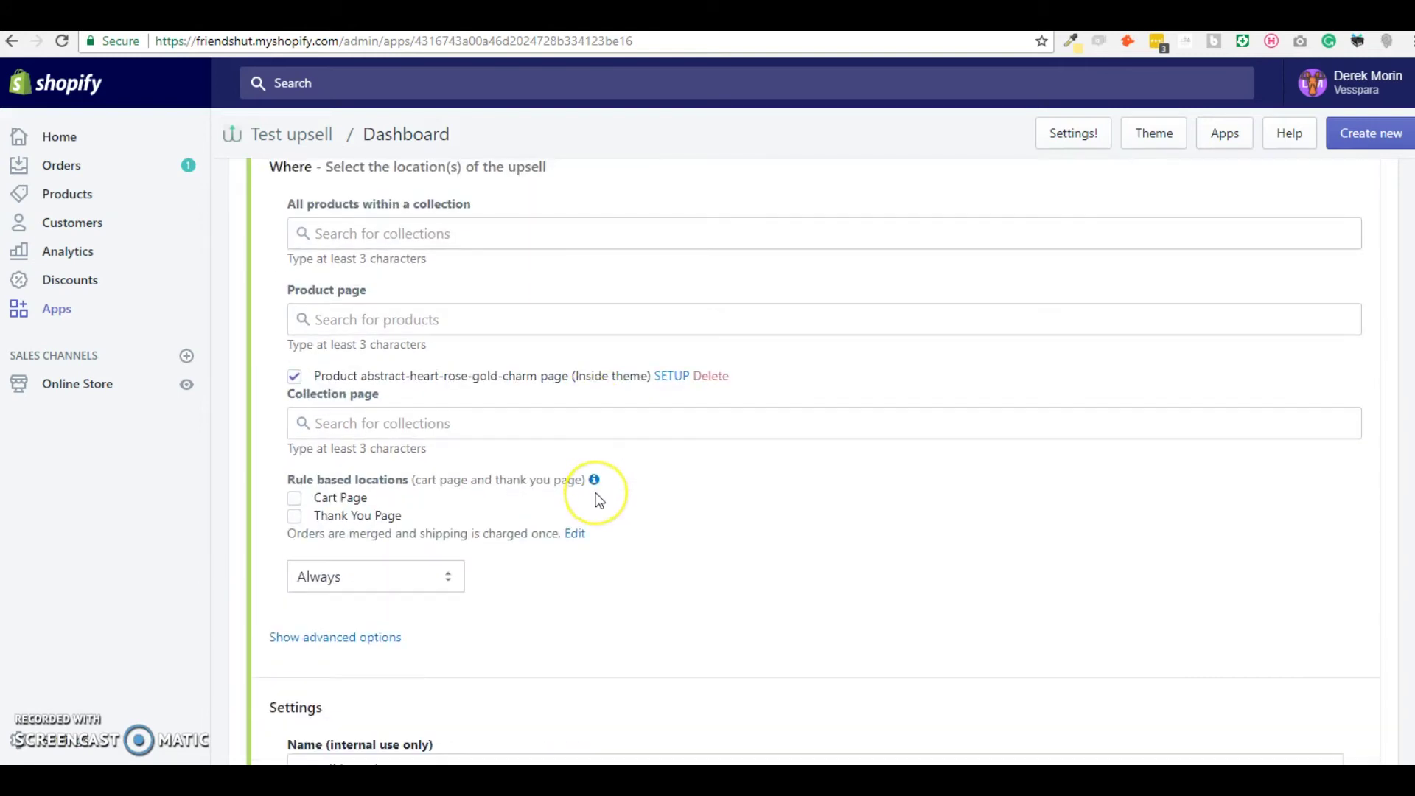
scroll(599, 500, "up", 1)
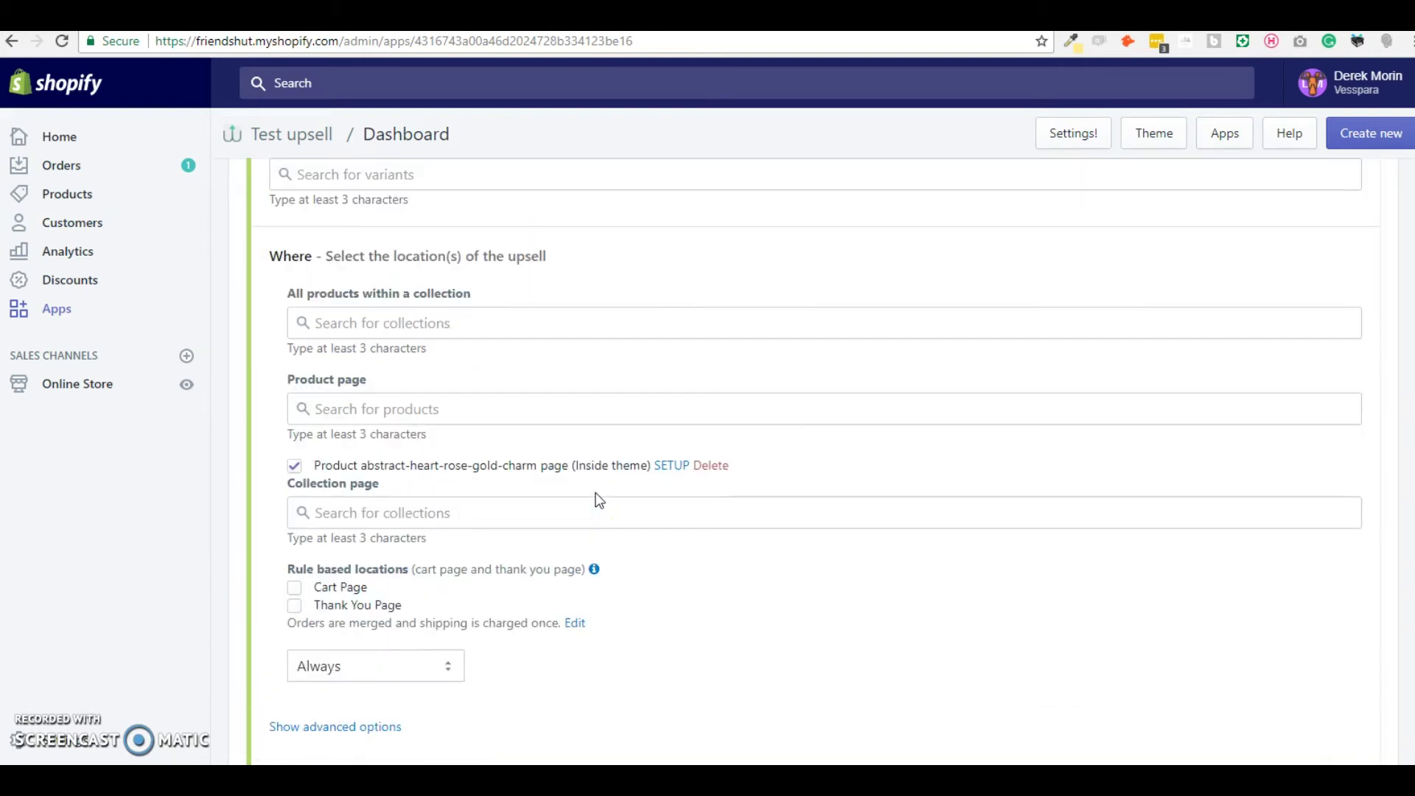
- Open the placement setup for the Abstract Heart, Rose Gold Charm product page
left_click(673, 468)
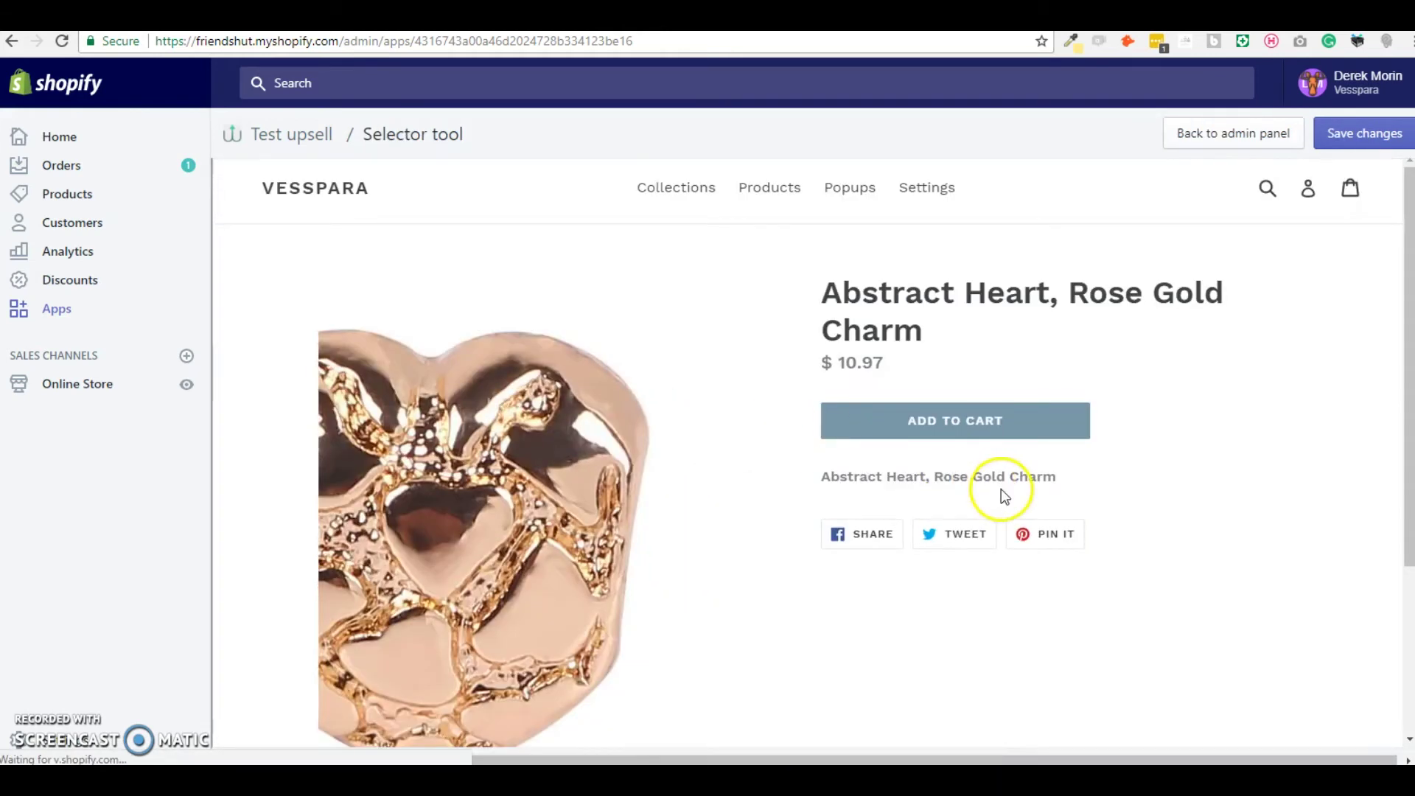
left_click(1243, 346)
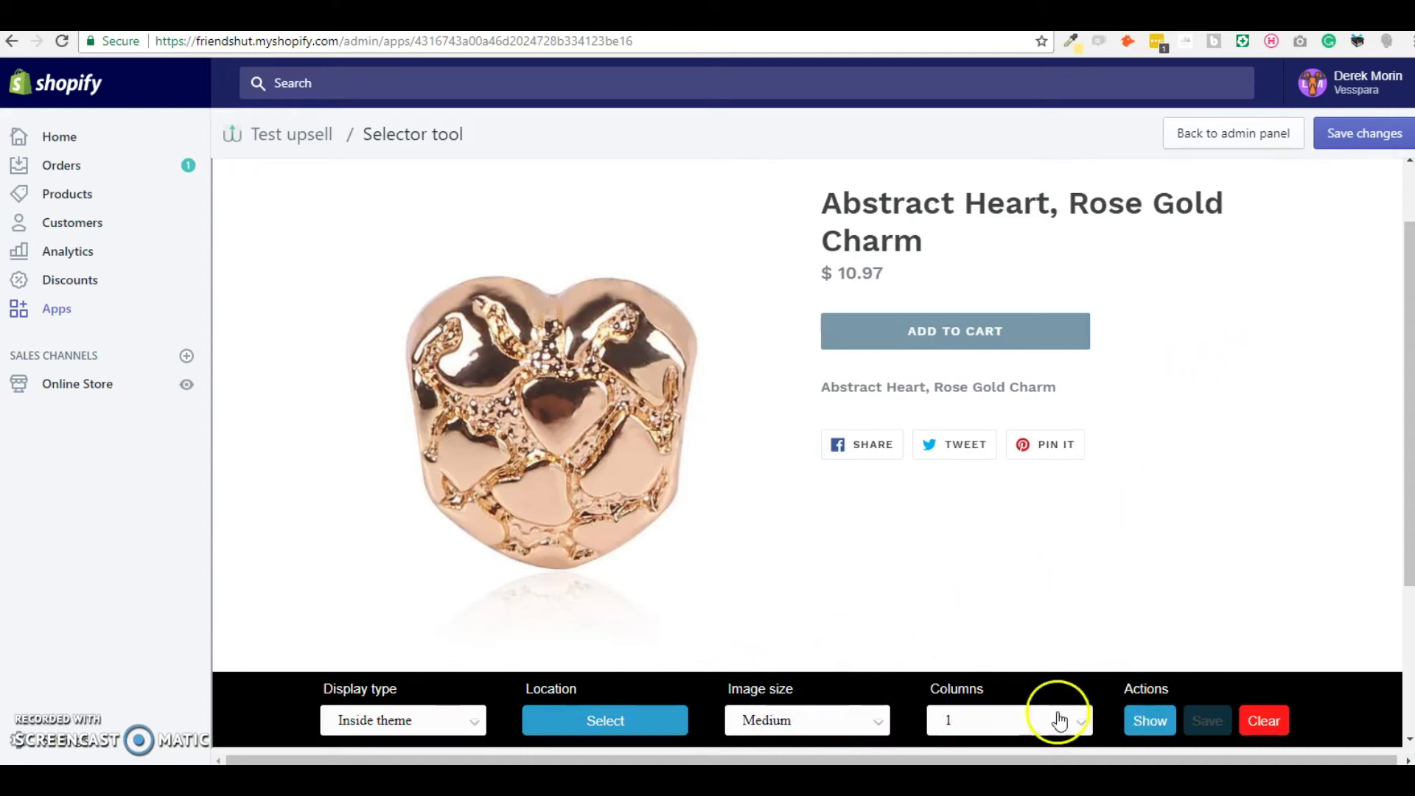
scroll(1191, 485, "down", 2)
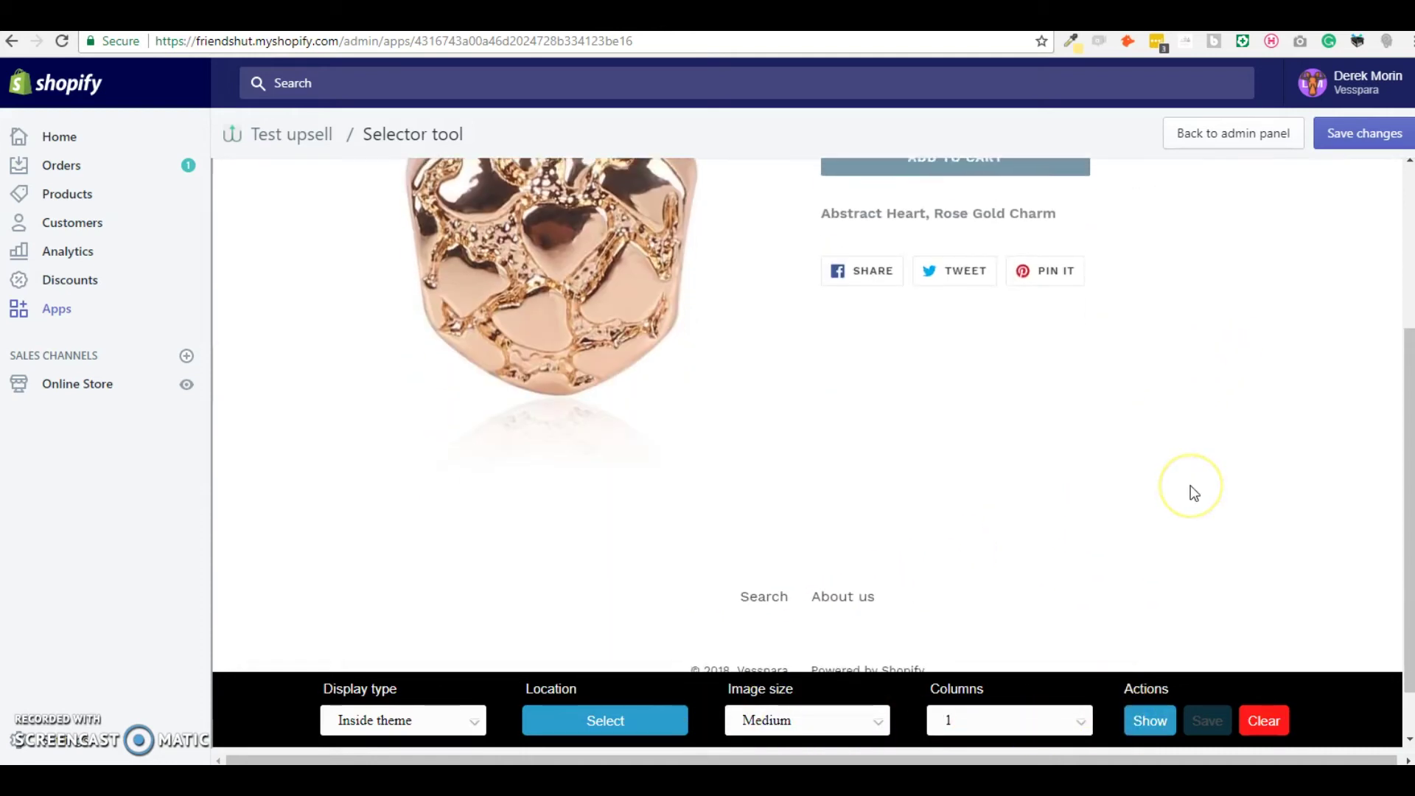
scroll(1192, 494, "down", 1)
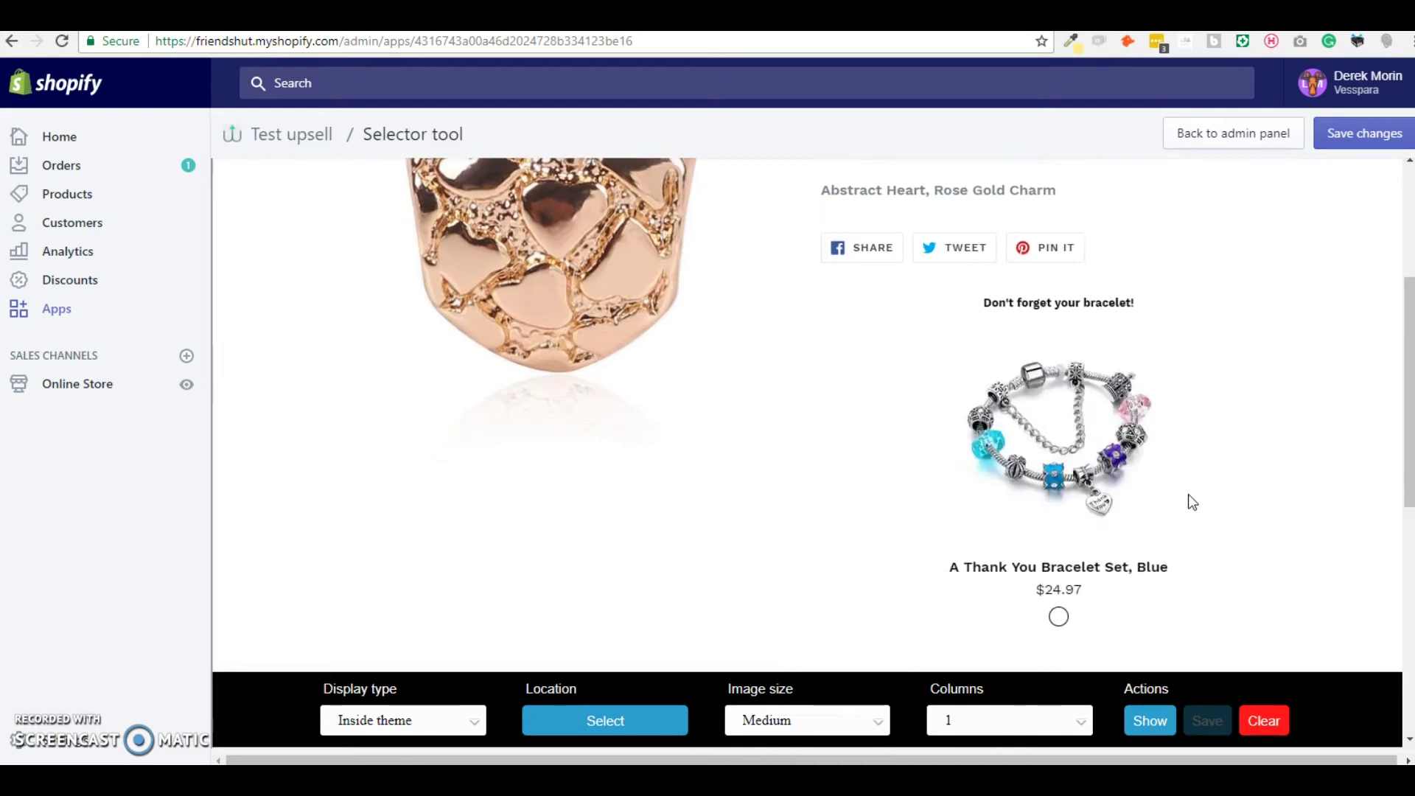
scroll(1188, 499, "down", 3)
scroll(1154, 578, "down", 2)
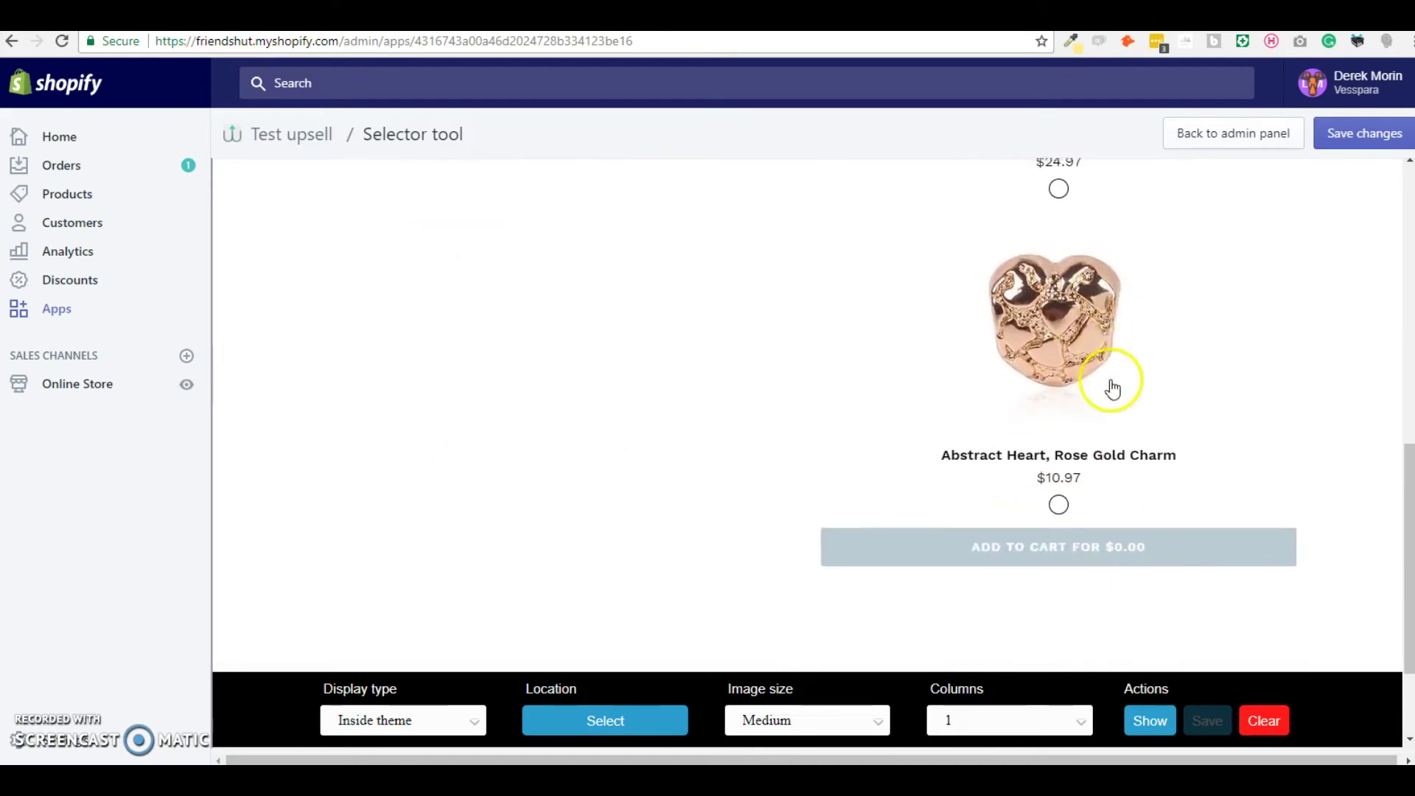
scroll(1102, 397, "up", 4)
- Scroll through the page preview to inspect the one-column bracelet and charm upsell
scroll(1090, 405, "down", 4)
scroll(1086, 405, "up", 4)
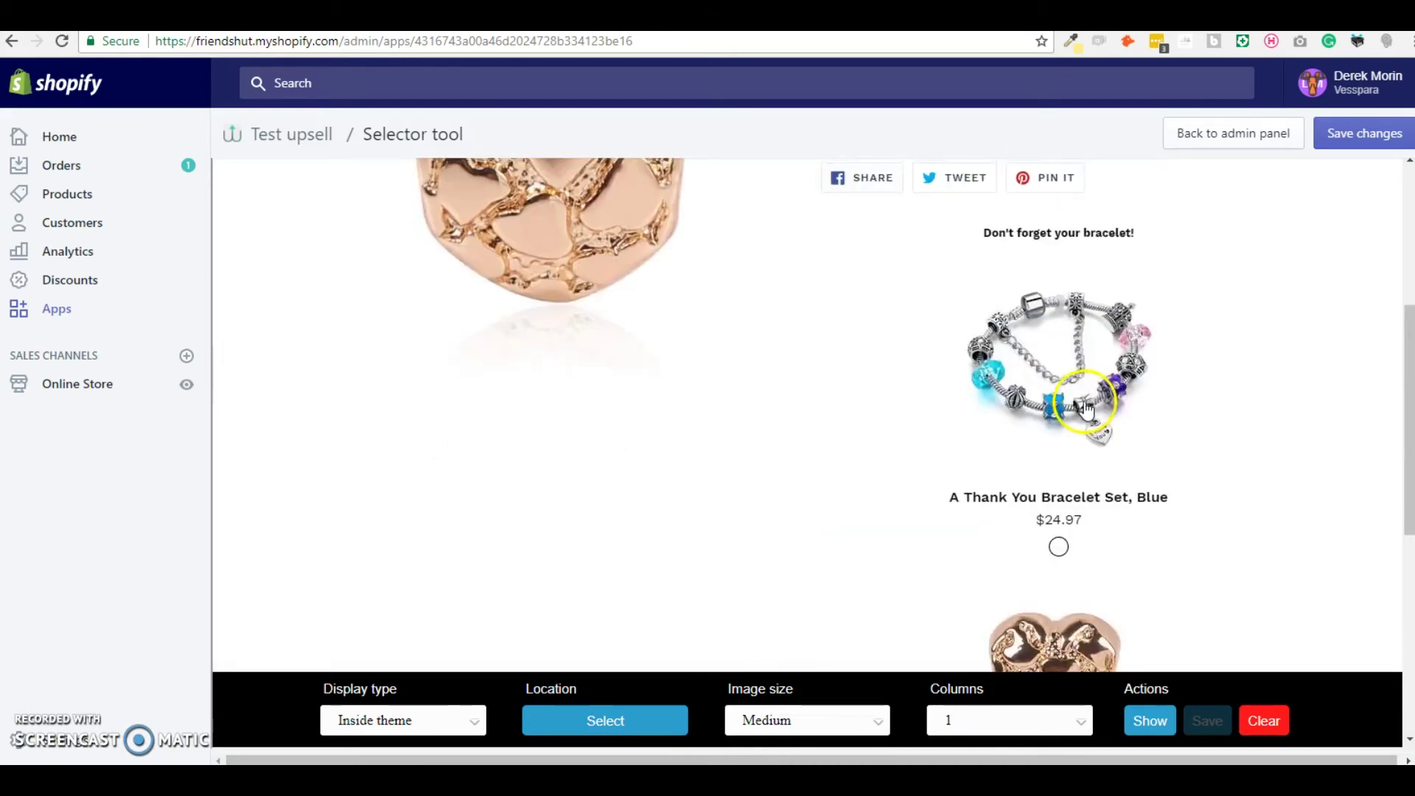
scroll(1086, 405, "up", 2)
scroll(1085, 406, "up", 1)
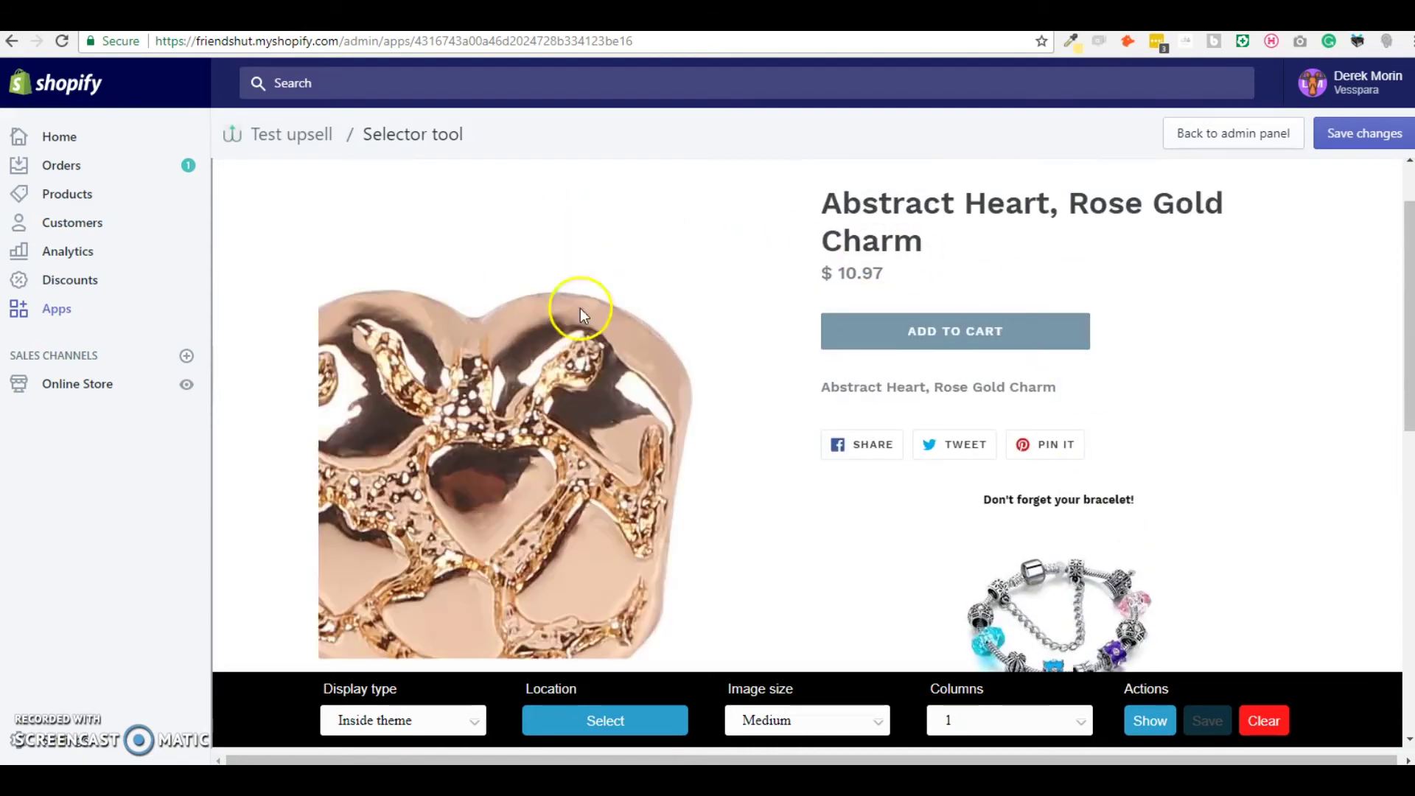
scroll(1223, 457, "down", 4)
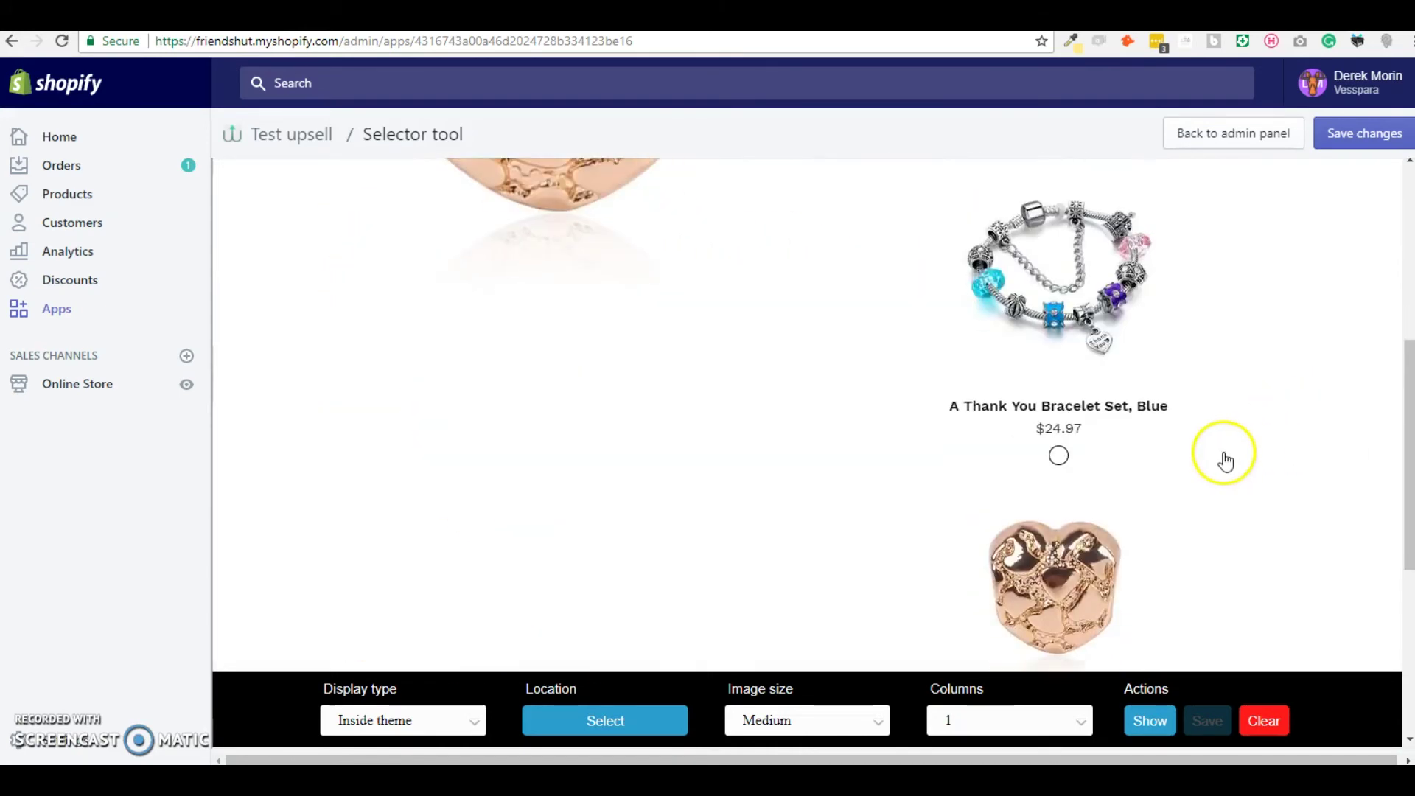
scroll(1209, 465, "down", 2)
scroll(1043, 562, "up", 7)
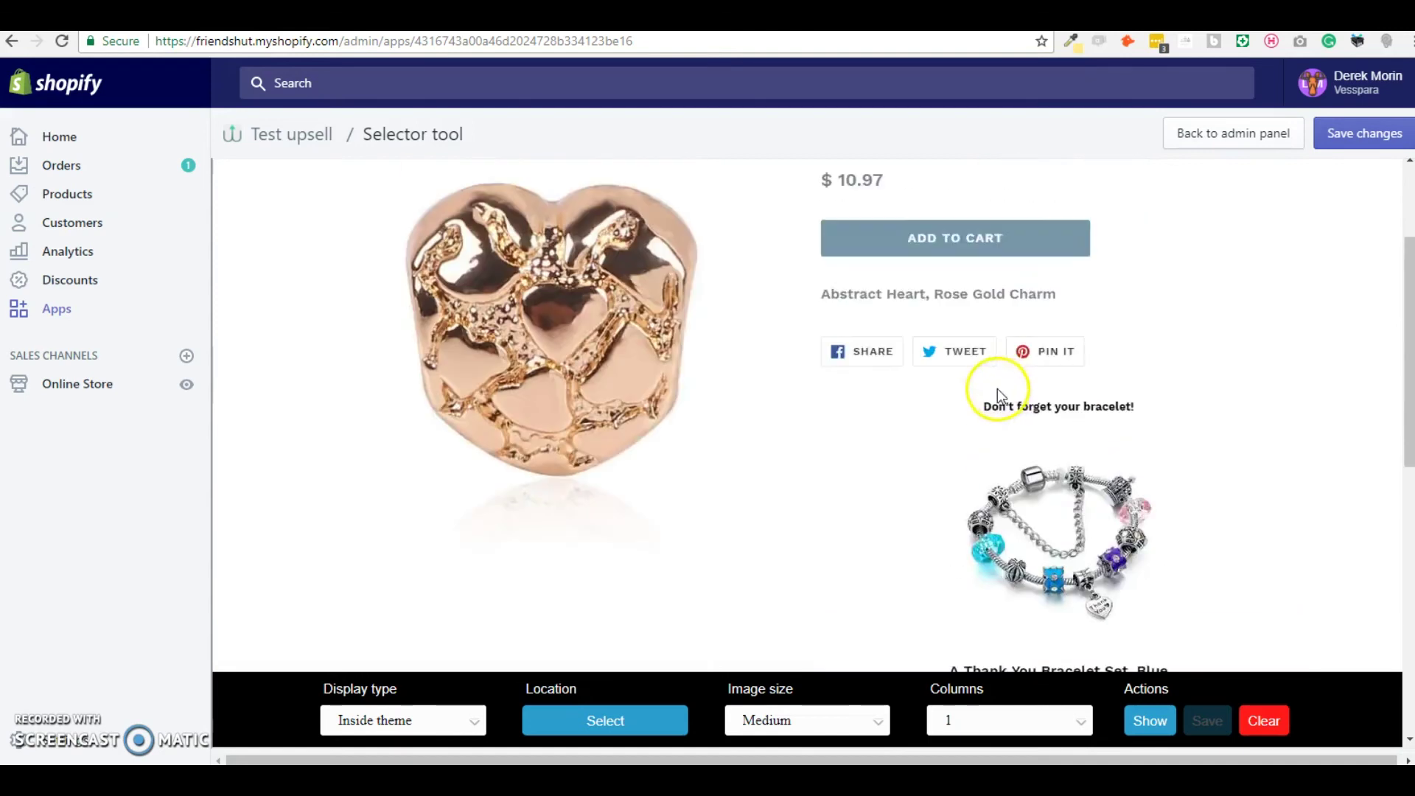
scroll(1162, 405, "down", 7)
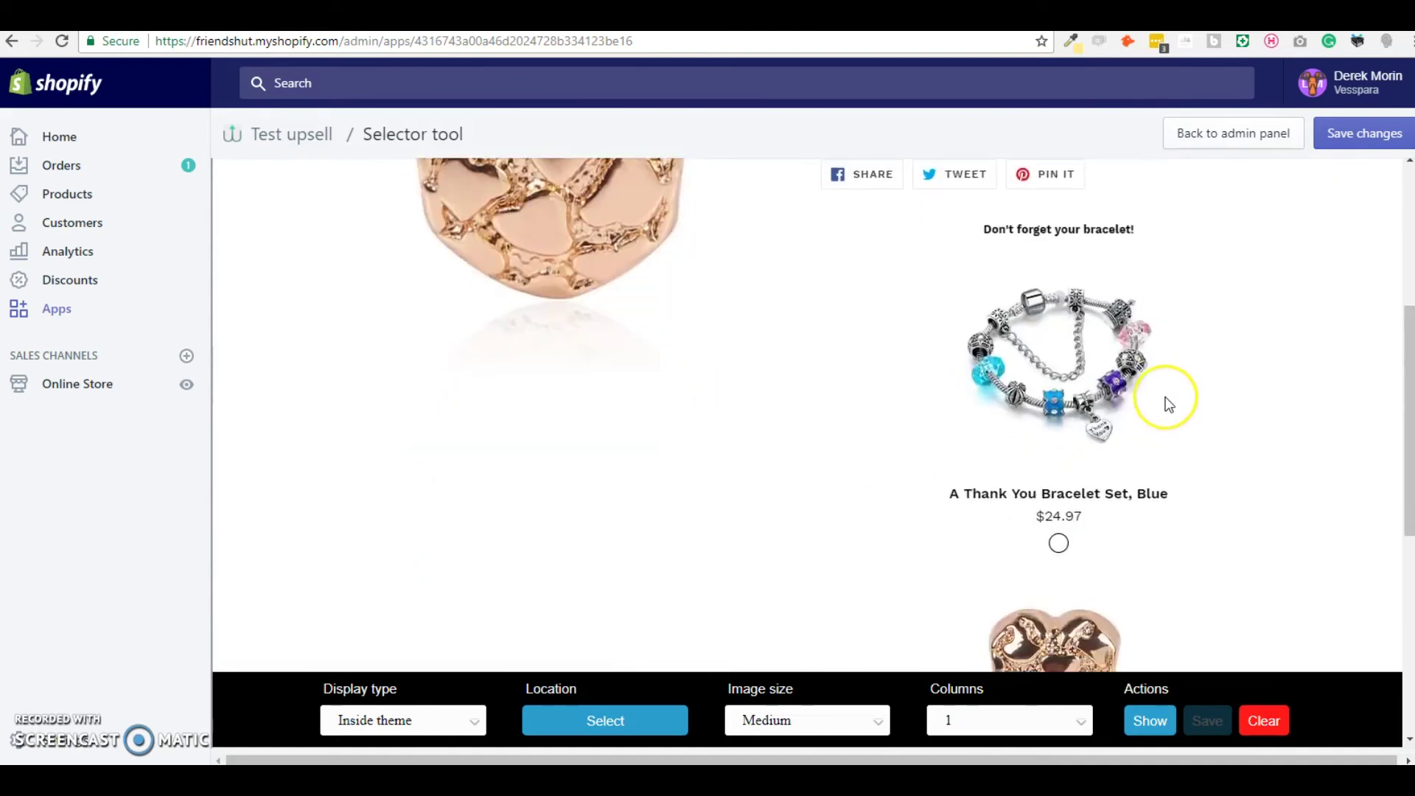
left_click(1020, 720)
- Show the upsell in 2 columns and test ticking then clearing the charm and bracelet
left_click(1006, 678)
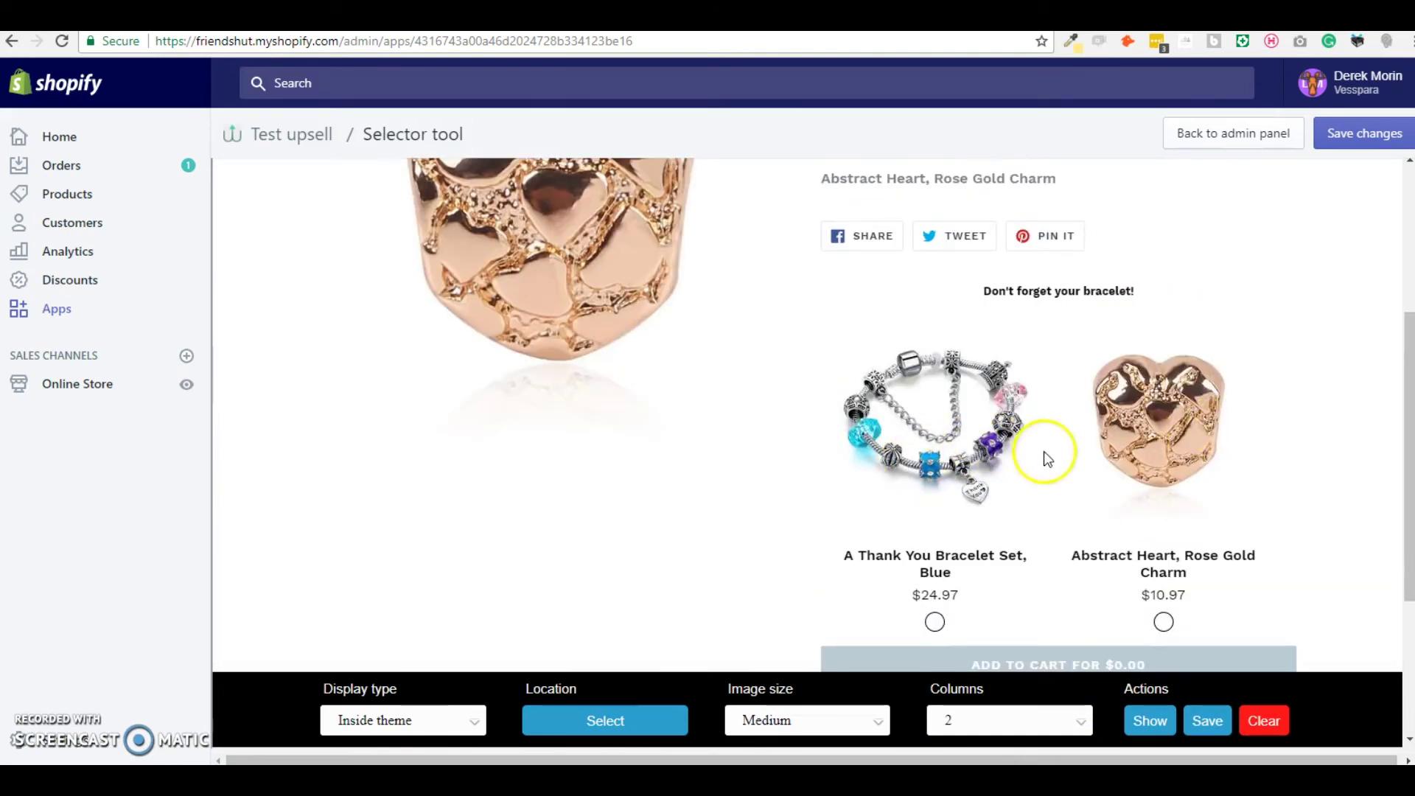
scroll(1139, 460, "down", 3)
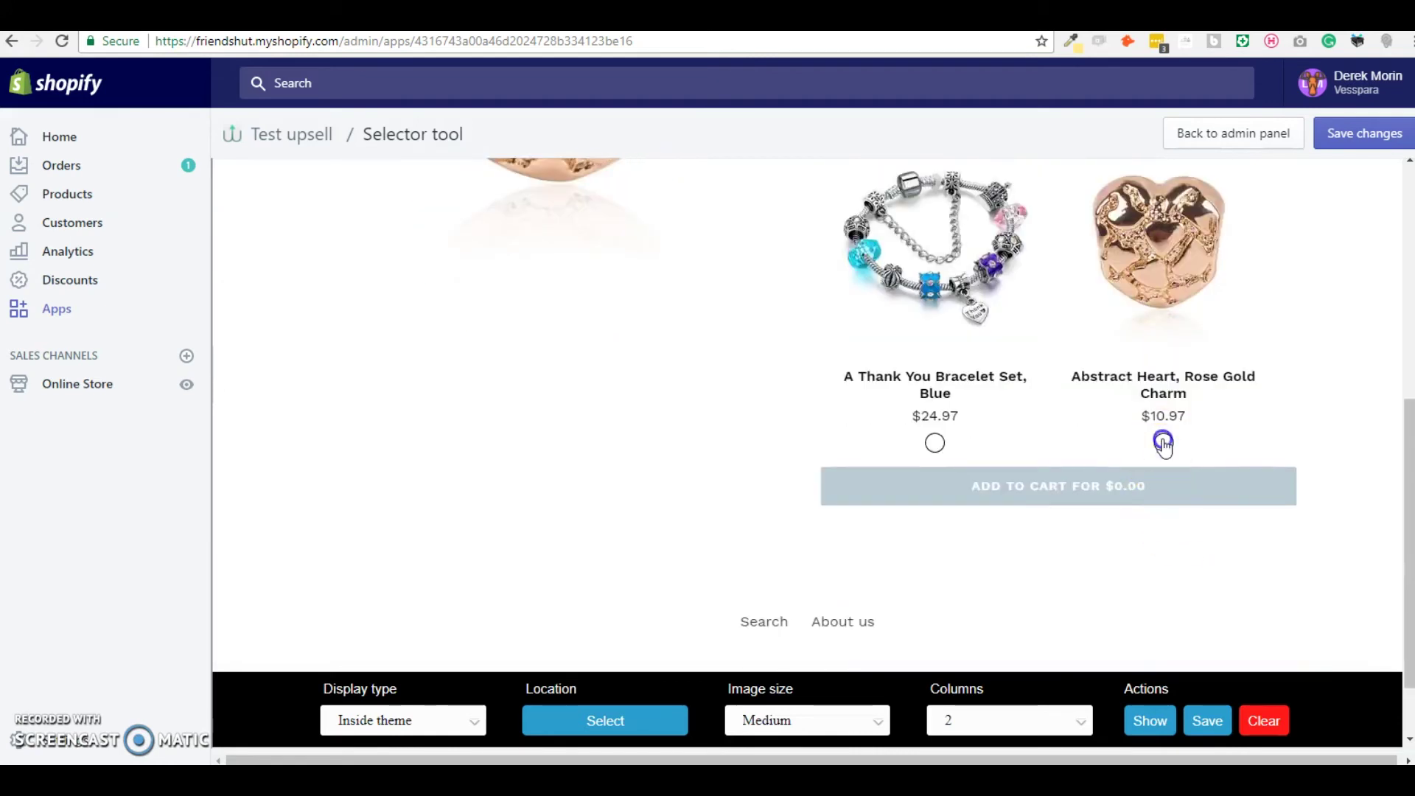
left_click(1163, 443)
left_click(935, 442)
left_click(1165, 442)
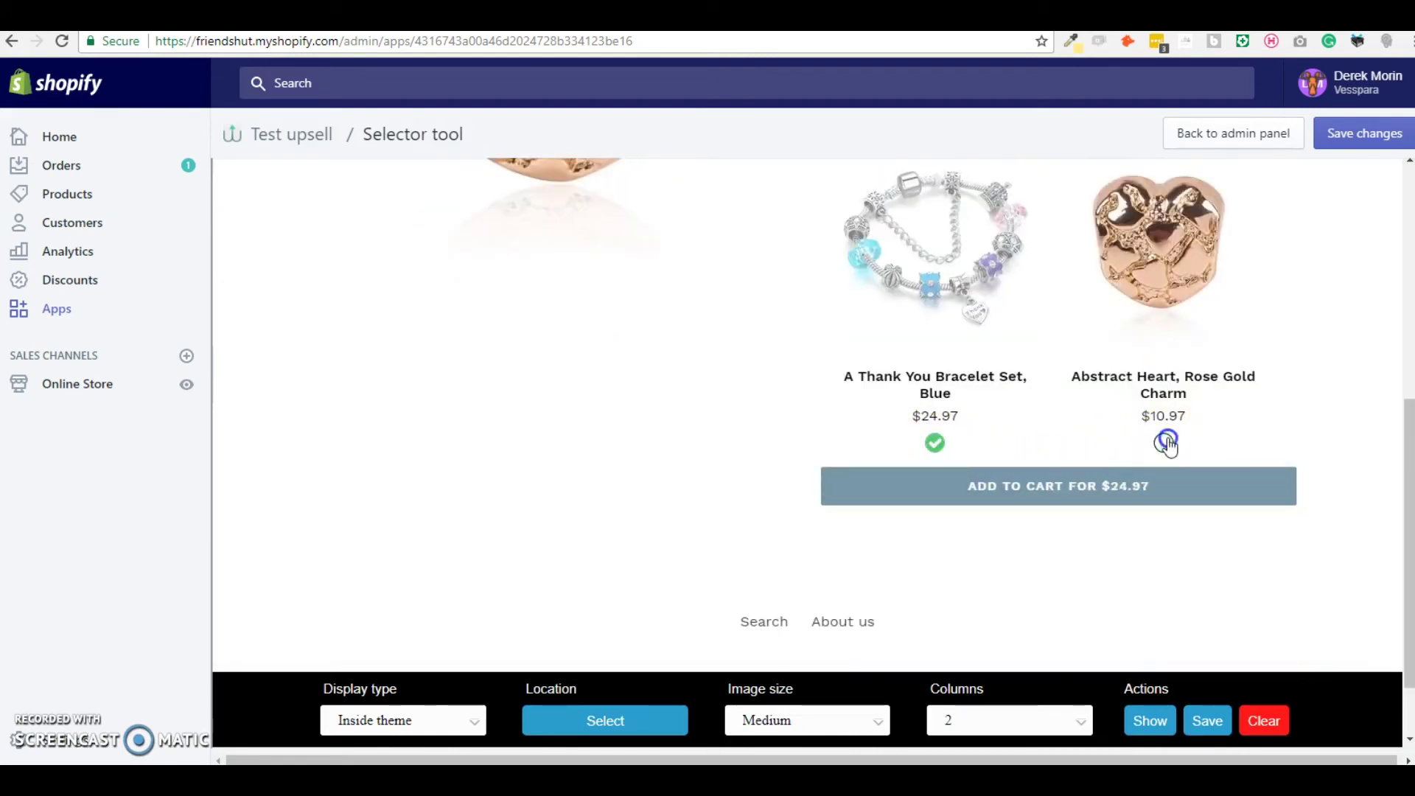
left_click(935, 444)
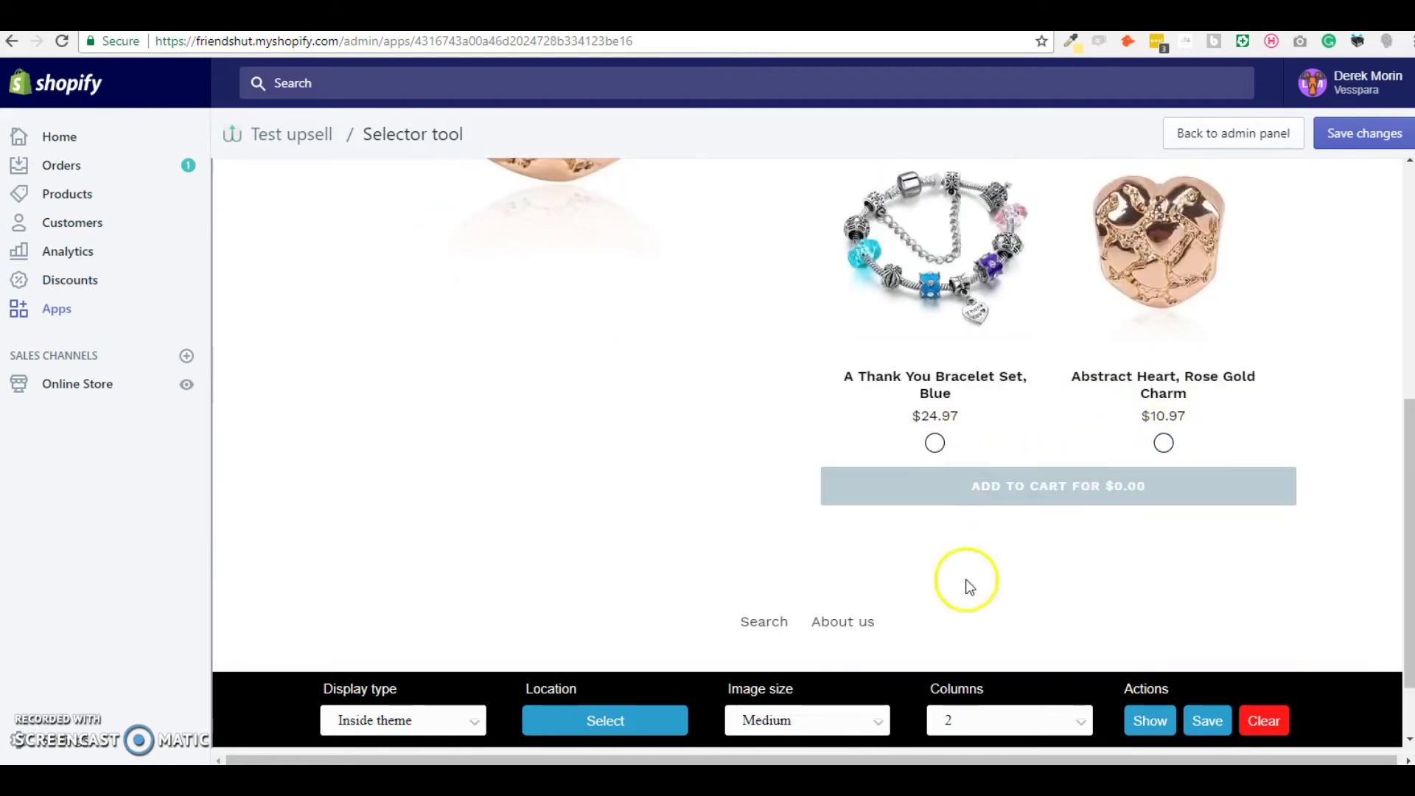
- Switch the upsell image size to Compact
left_click(811, 718)
left_click(808, 678)
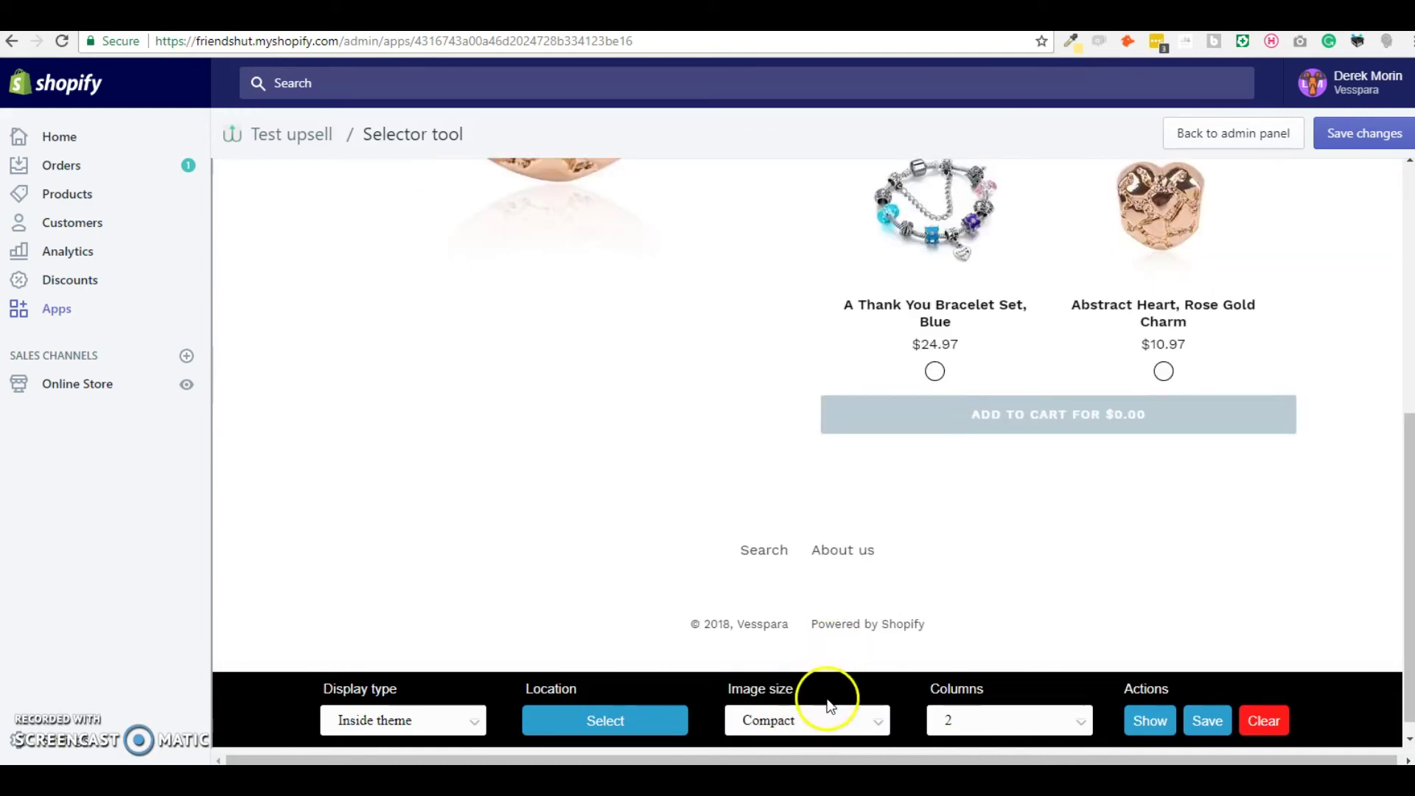
scroll(831, 706, "up", 3)
left_click(814, 726)
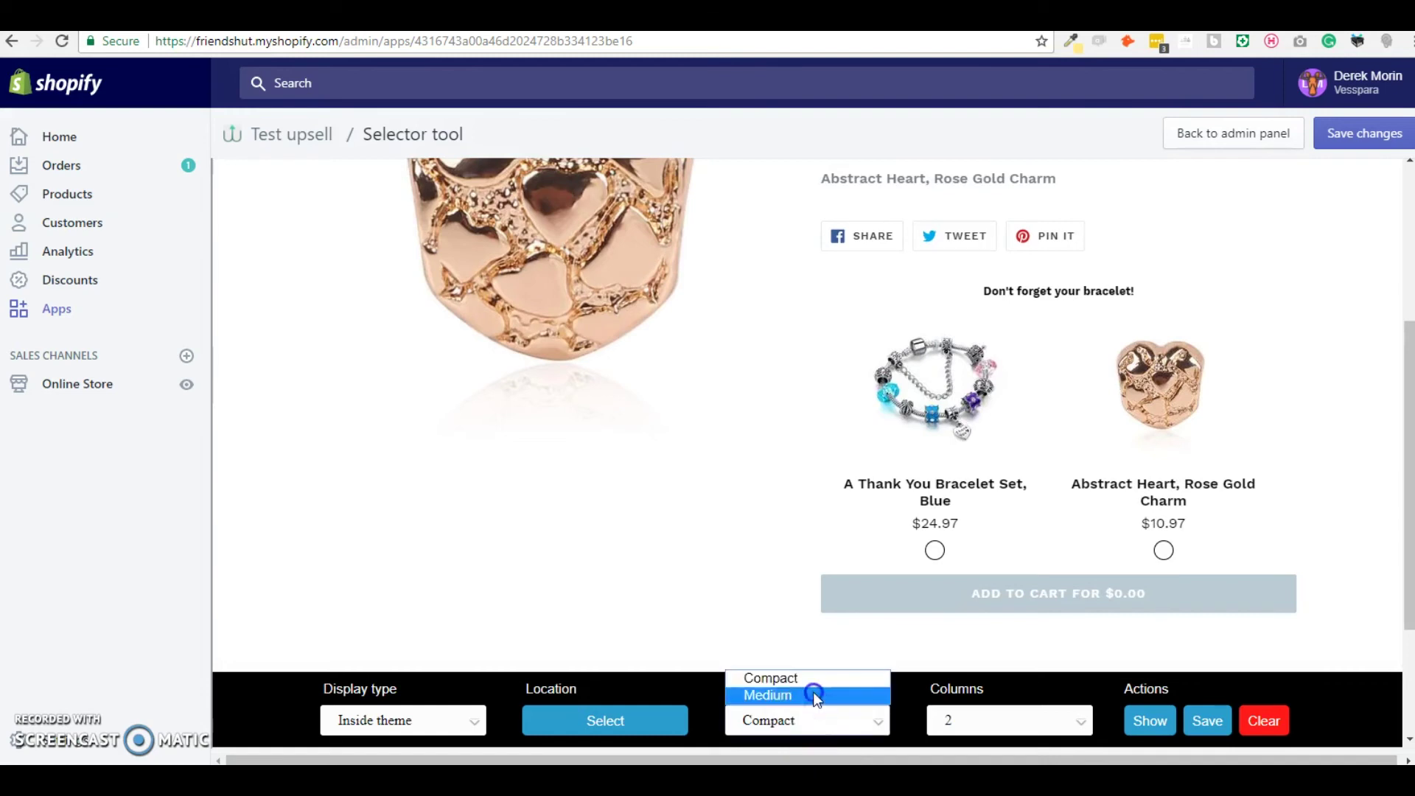
- Restore Medium images and set the display type to In notification with flip animation
left_click(812, 689)
left_click(442, 721)
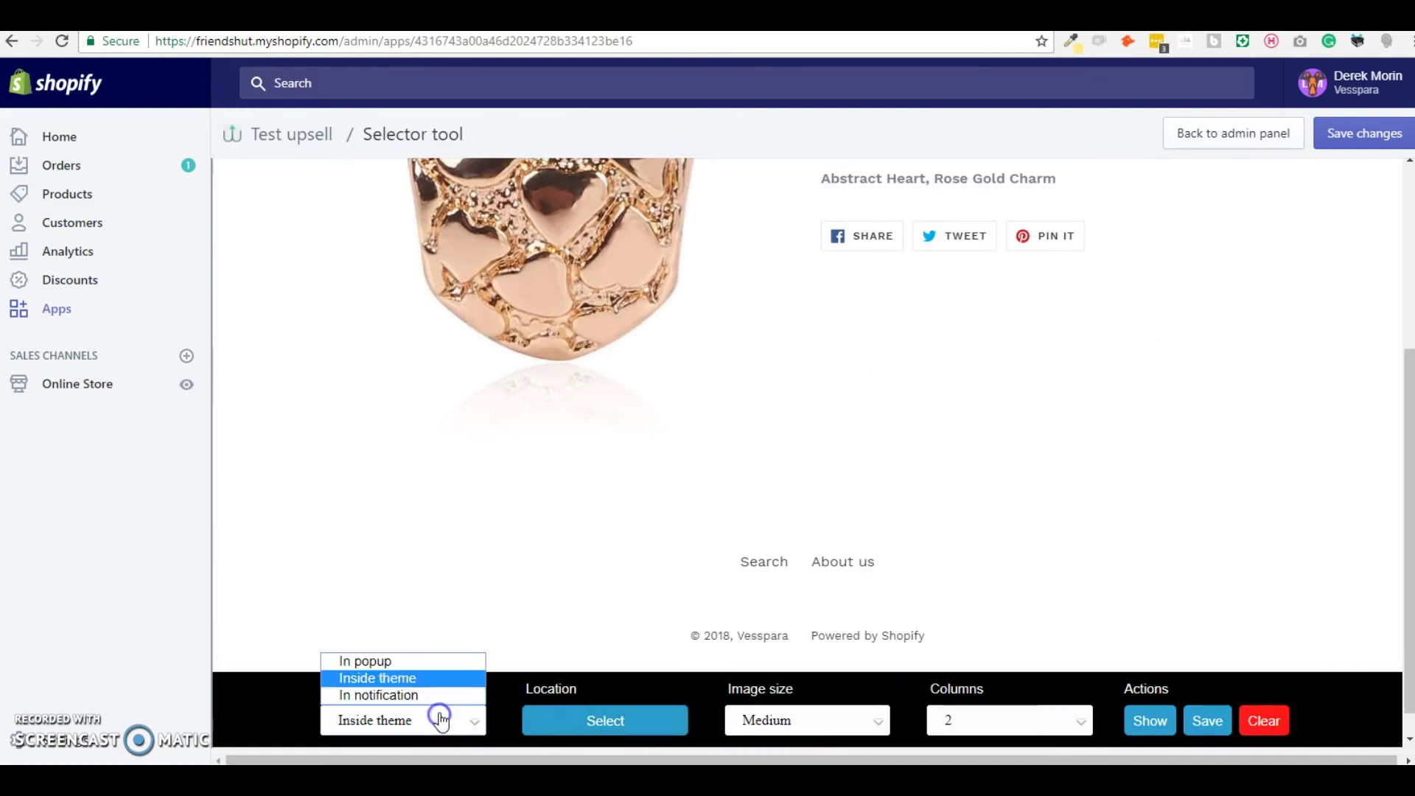
left_click(432, 699)
left_click(582, 718)
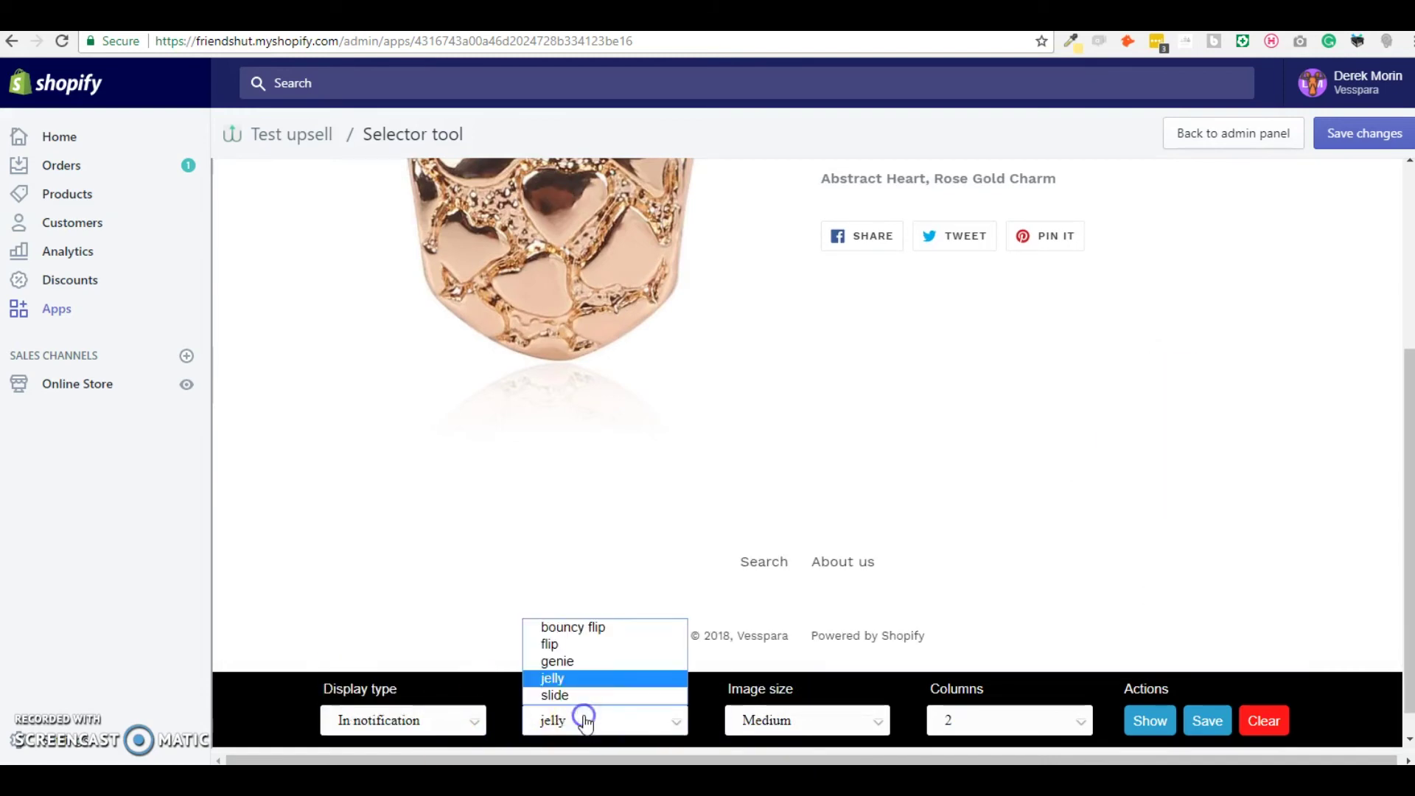
left_click(597, 644)
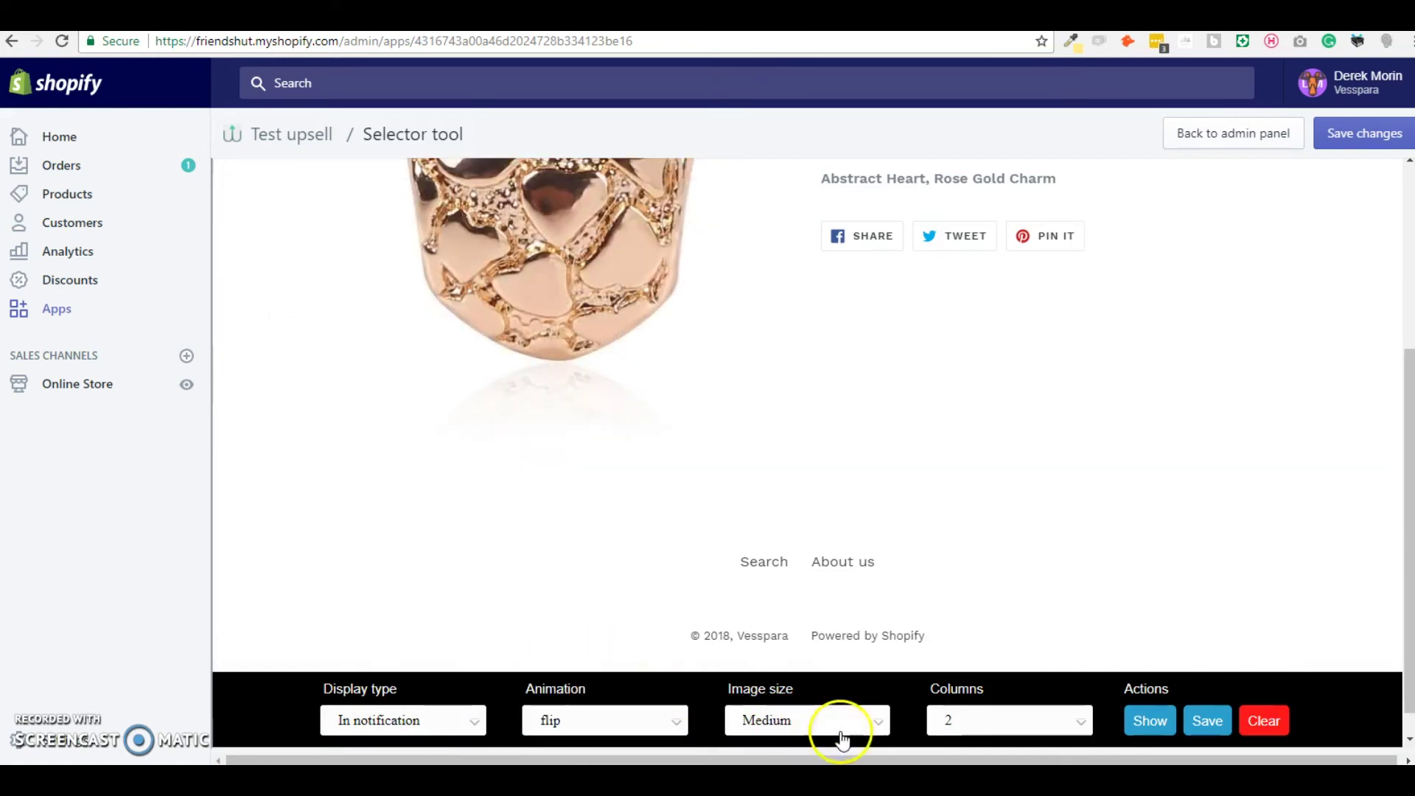
- Preview the notification popup, dismiss it, and set the display type back to Inside theme
left_click(1147, 721)
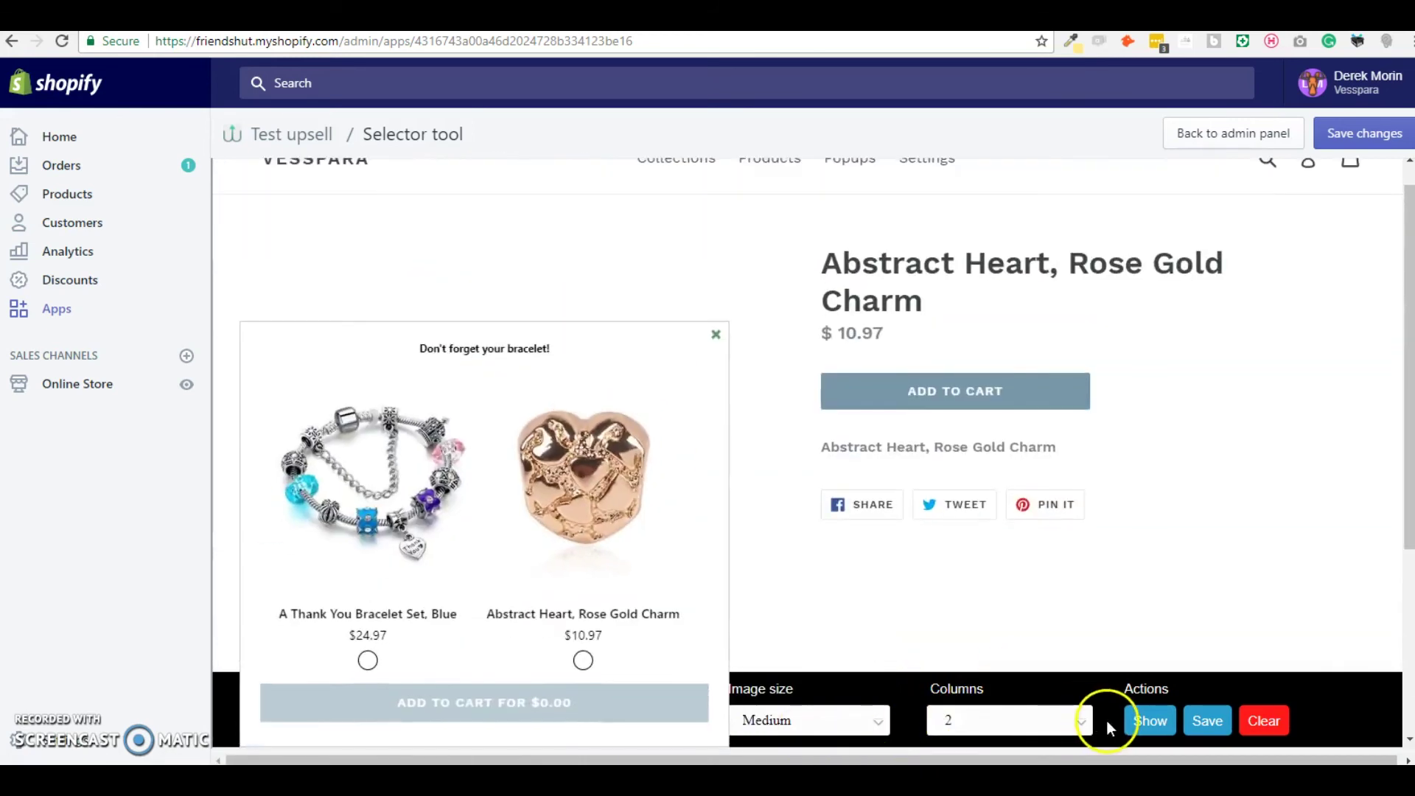
left_click(716, 338)
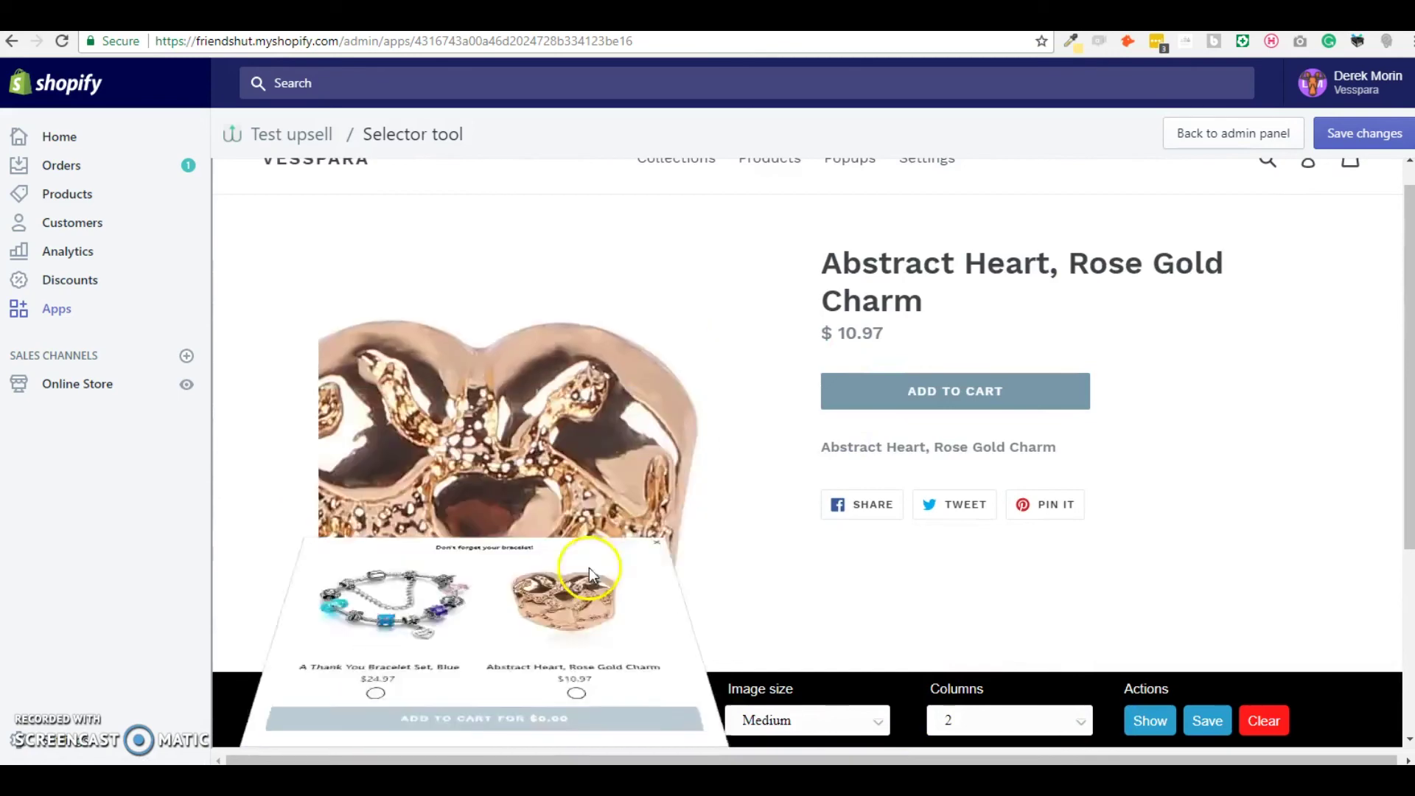
left_click(467, 715)
left_click(441, 679)
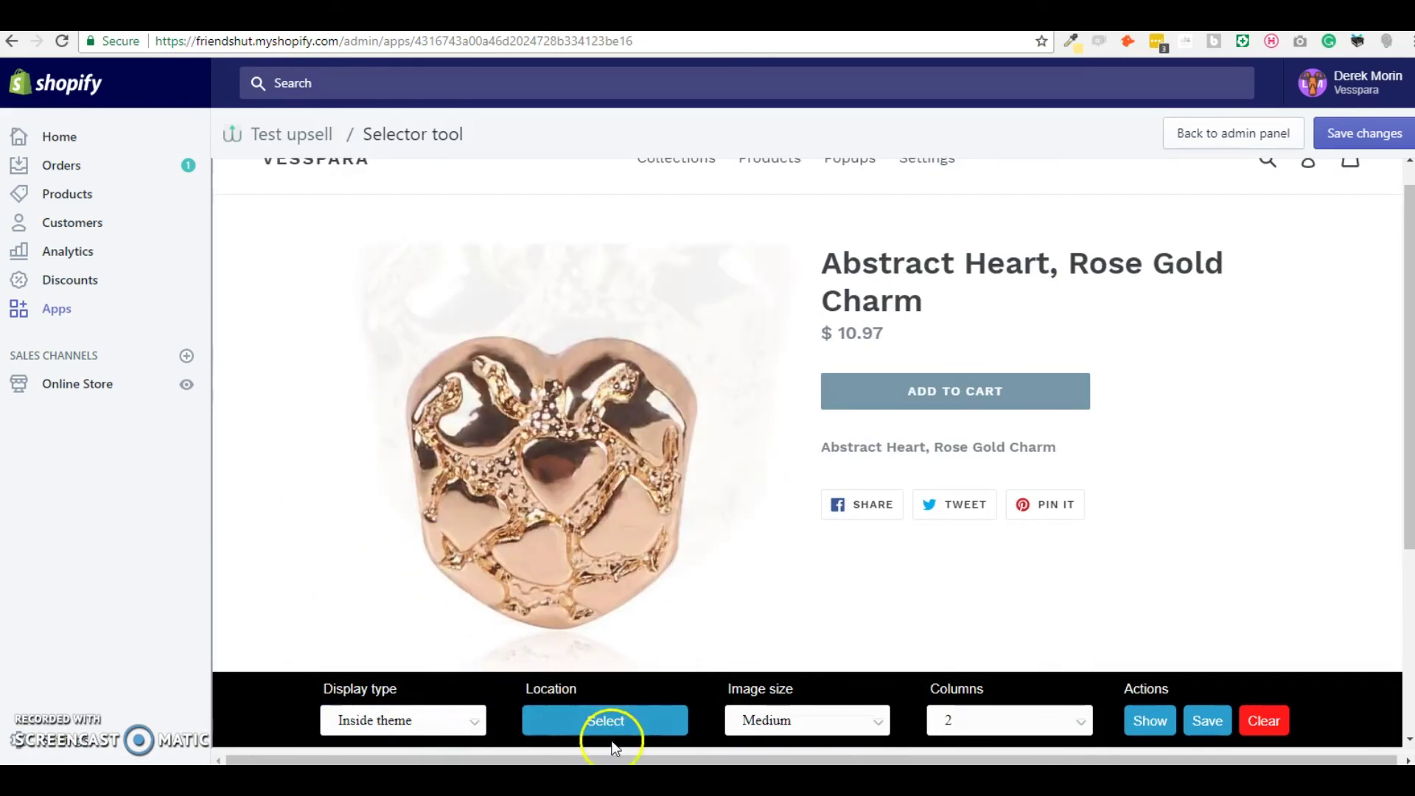
- Place the upsell under the div.grid.product-single block and tick the Rose Gold Charm ($10.97)
scroll(679, 521, "down", 3)
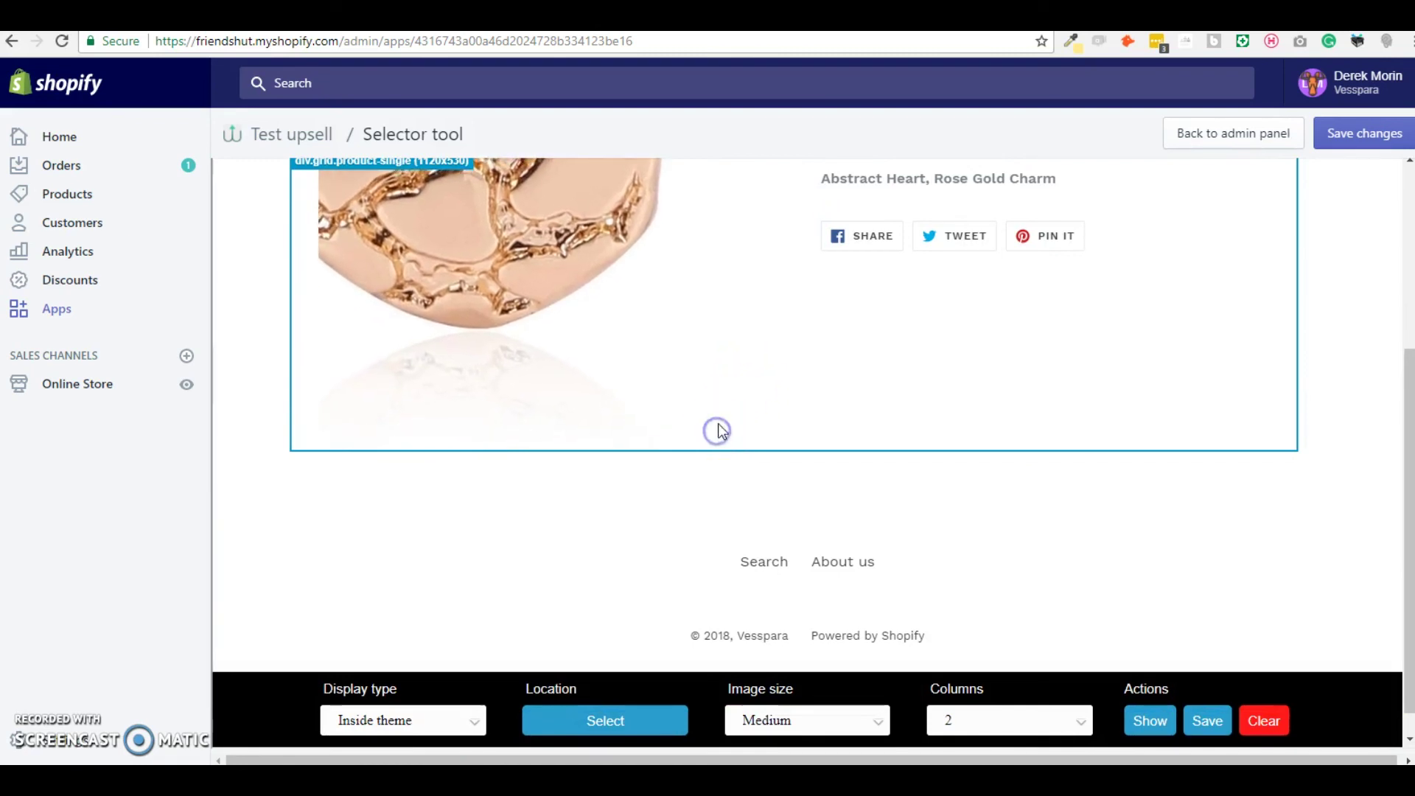
left_click(807, 445)
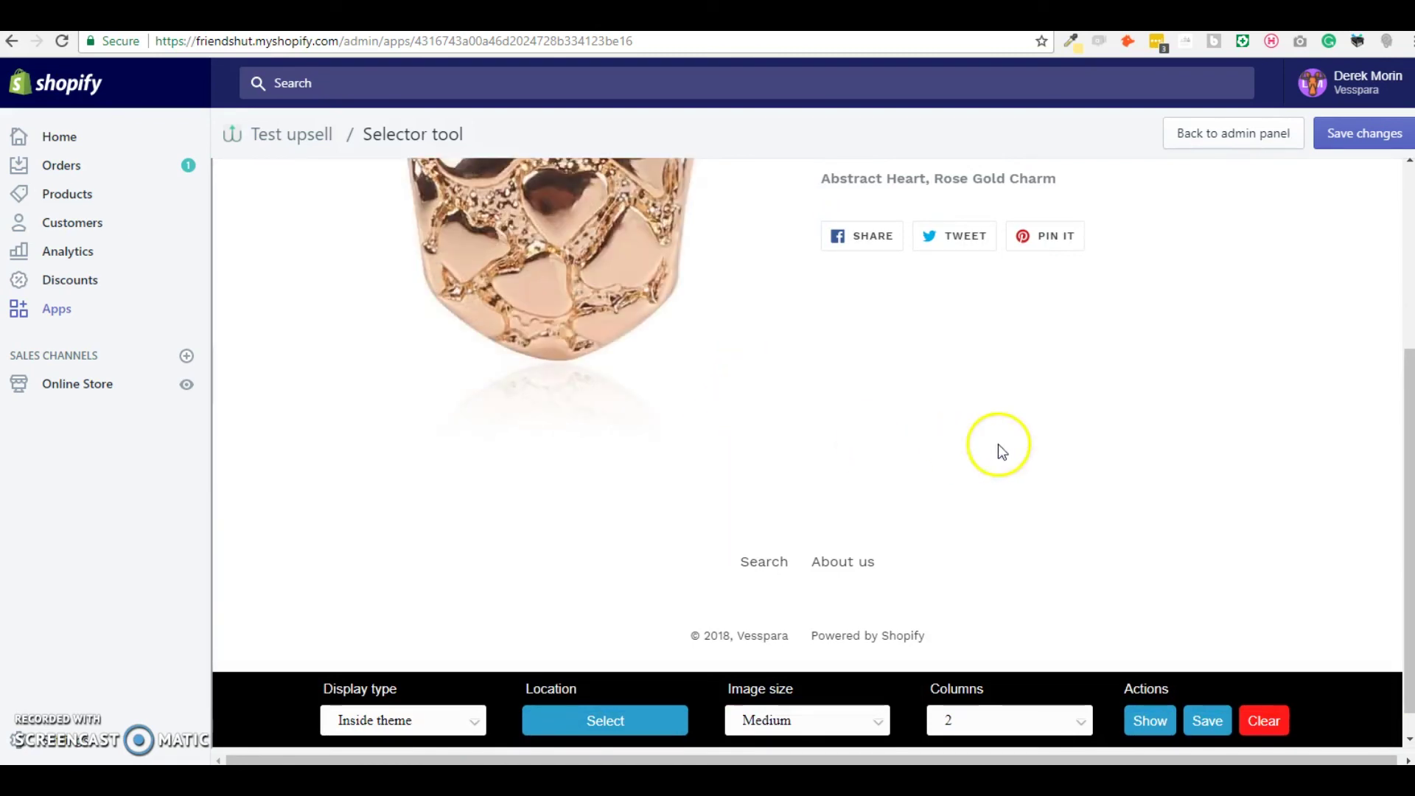
scroll(998, 444, "down", 1)
scroll(1094, 460, "down", 3)
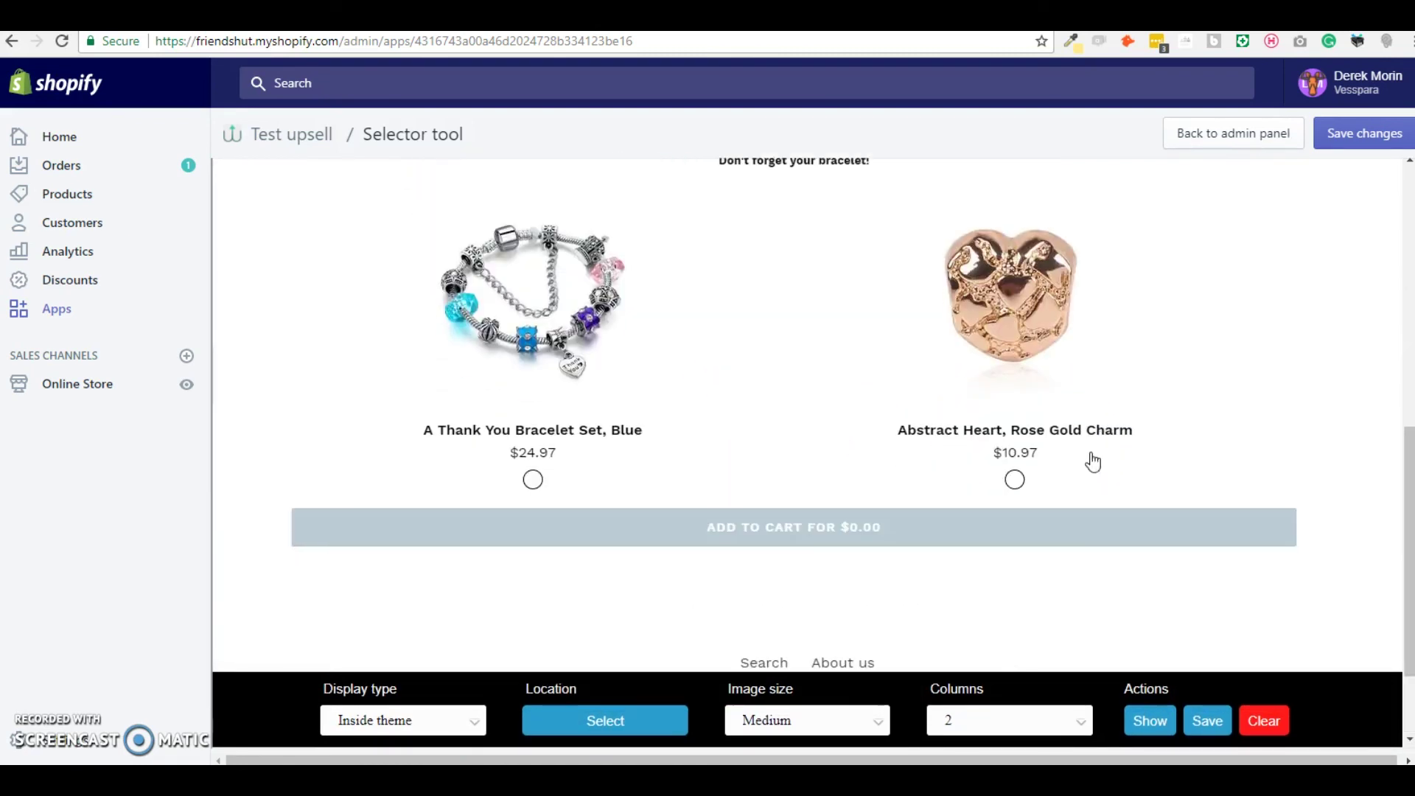
scroll(464, 458, "up", 8)
scroll(466, 463, "down", 5)
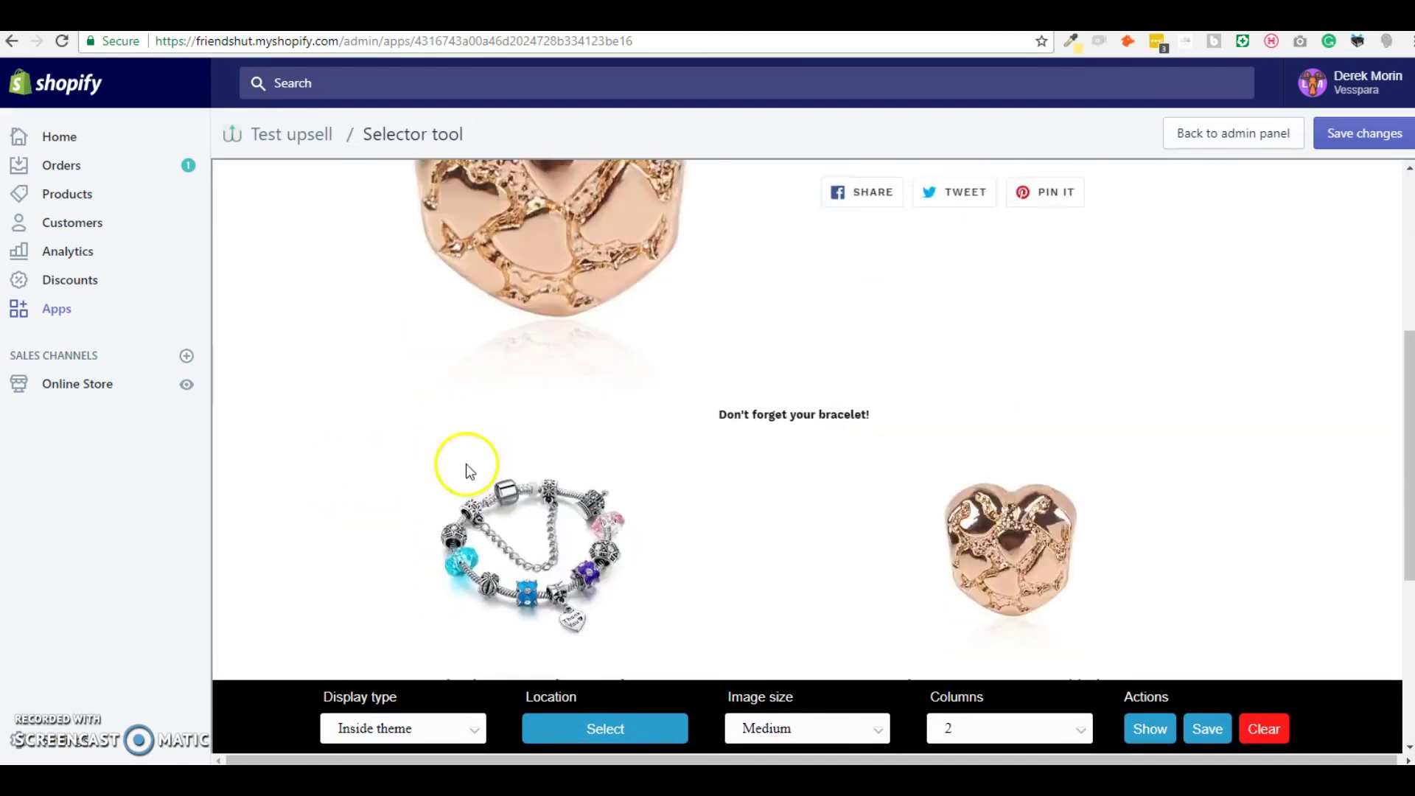
scroll(1076, 408, "down", 3)
left_click(1016, 390)
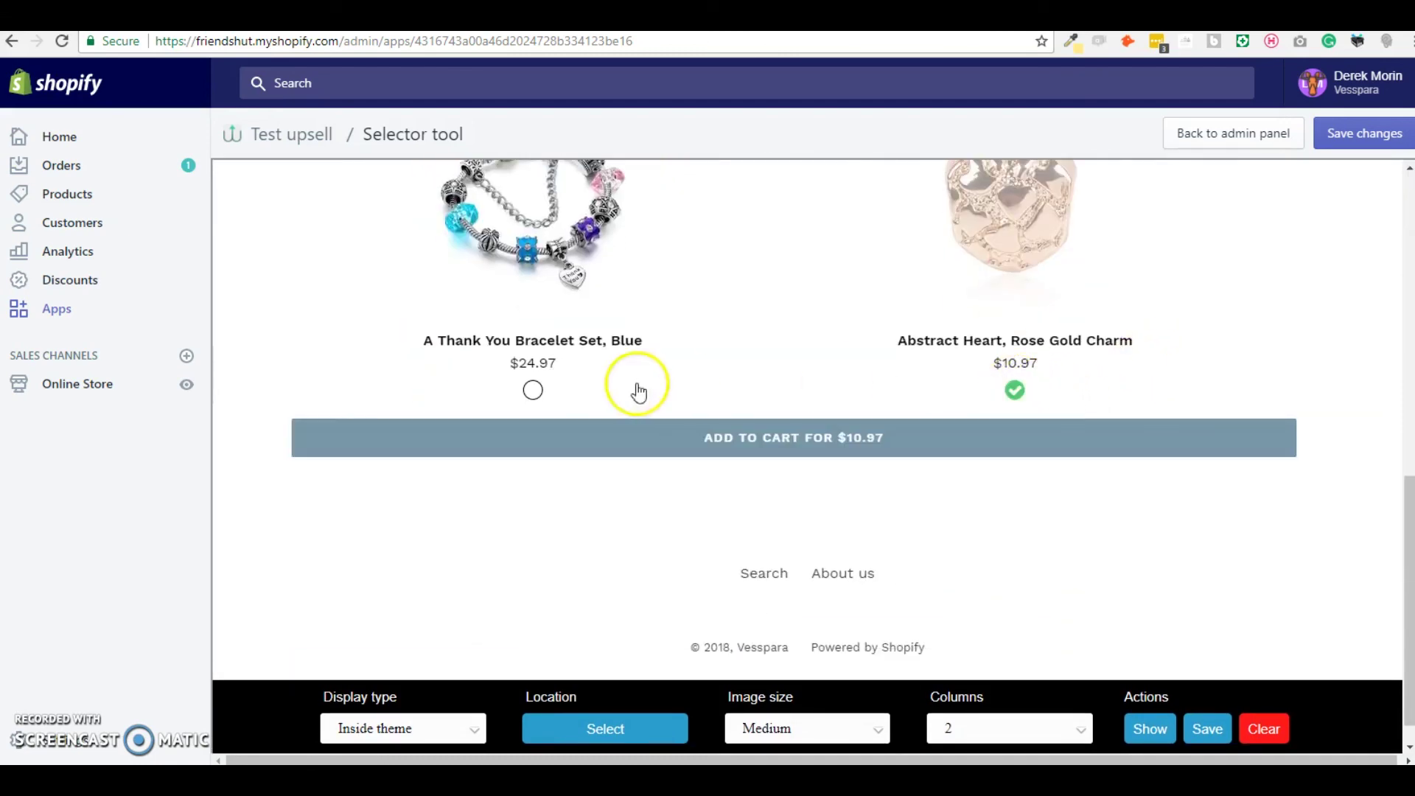